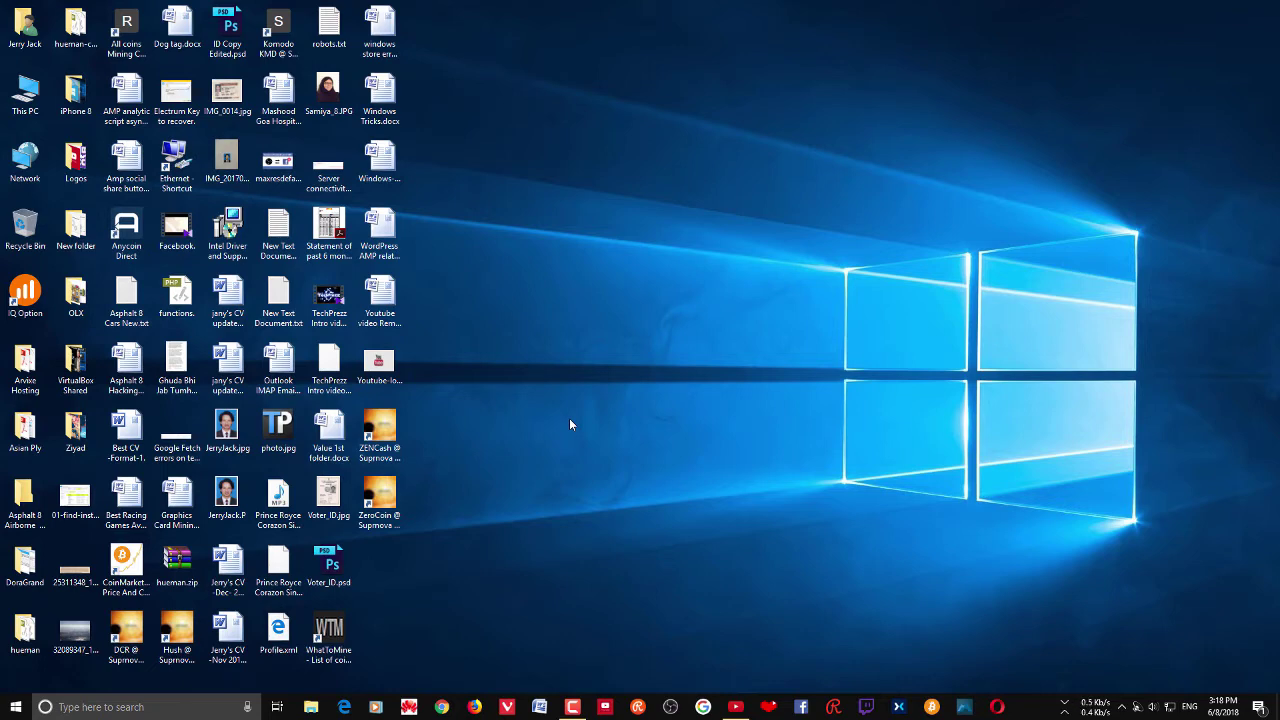
# Search Windows for the Photos app and open it
pyautogui.press('super+s')
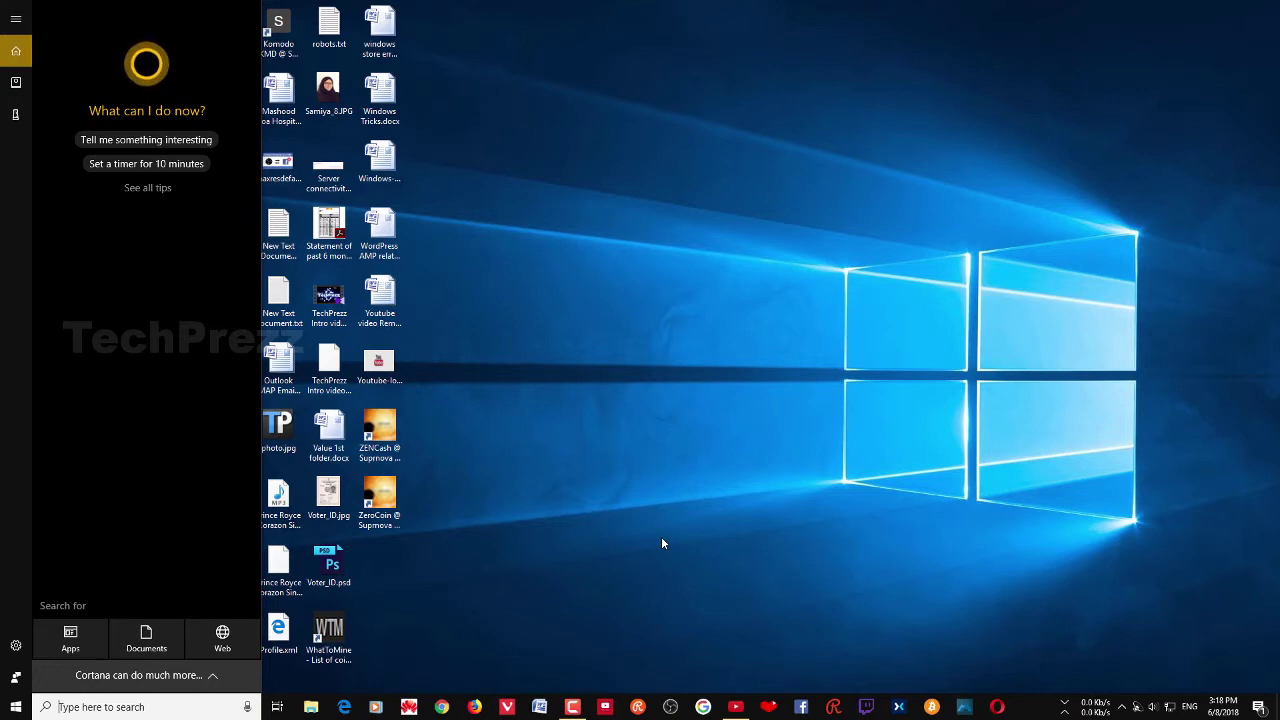
pyautogui.write('photo')
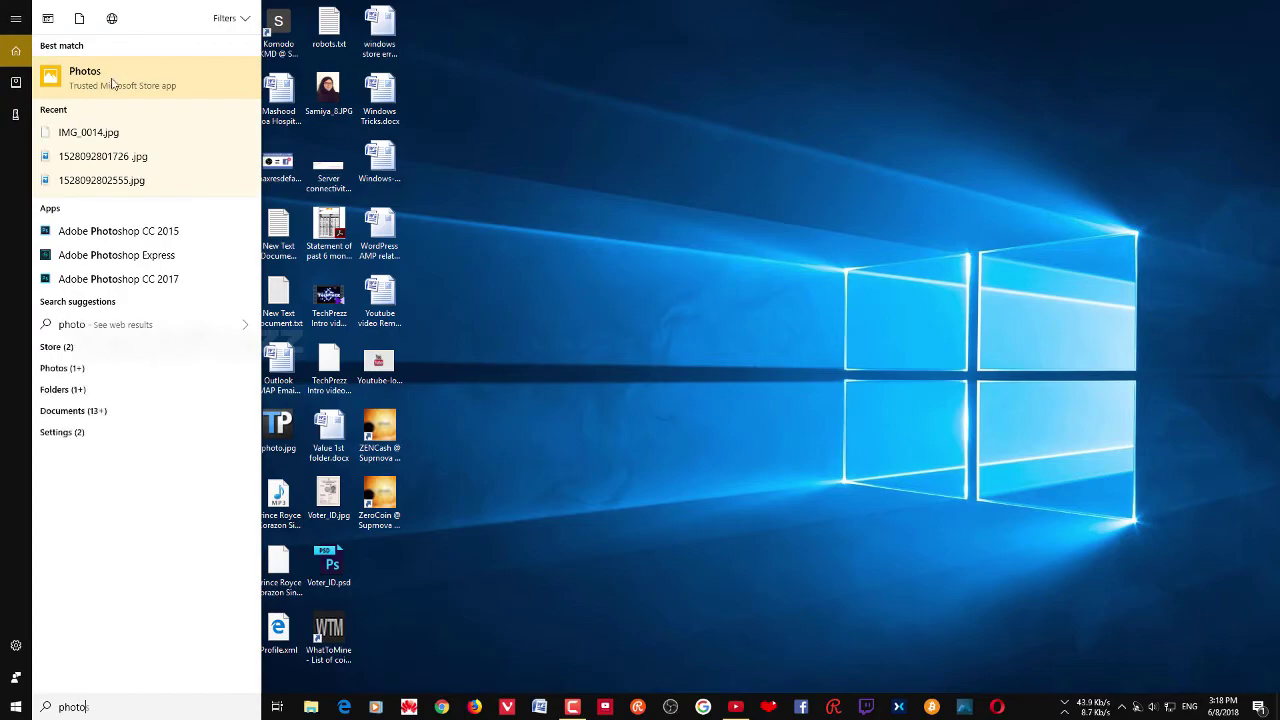
pyautogui.press('Return')
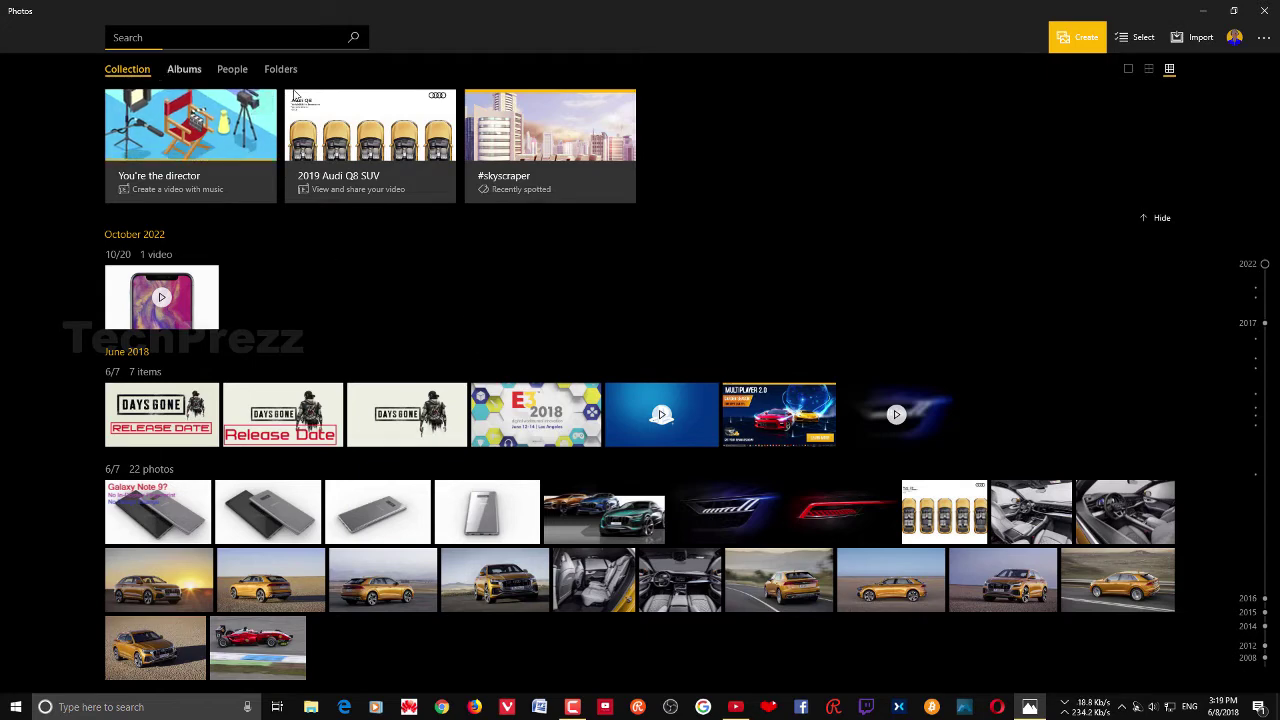
# View the source folders and the dialog for adding a folder, and return to the photo collection without adding one
pyautogui.click(283, 72)
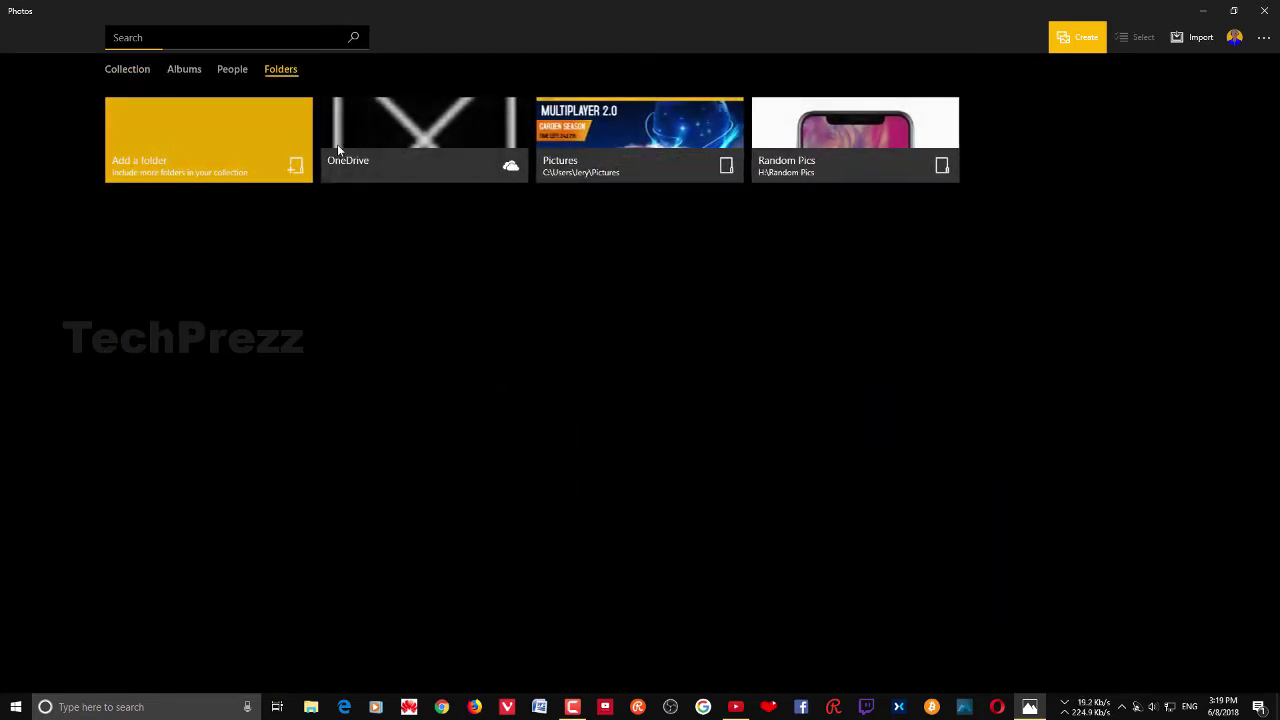
pyautogui.click(254, 177)
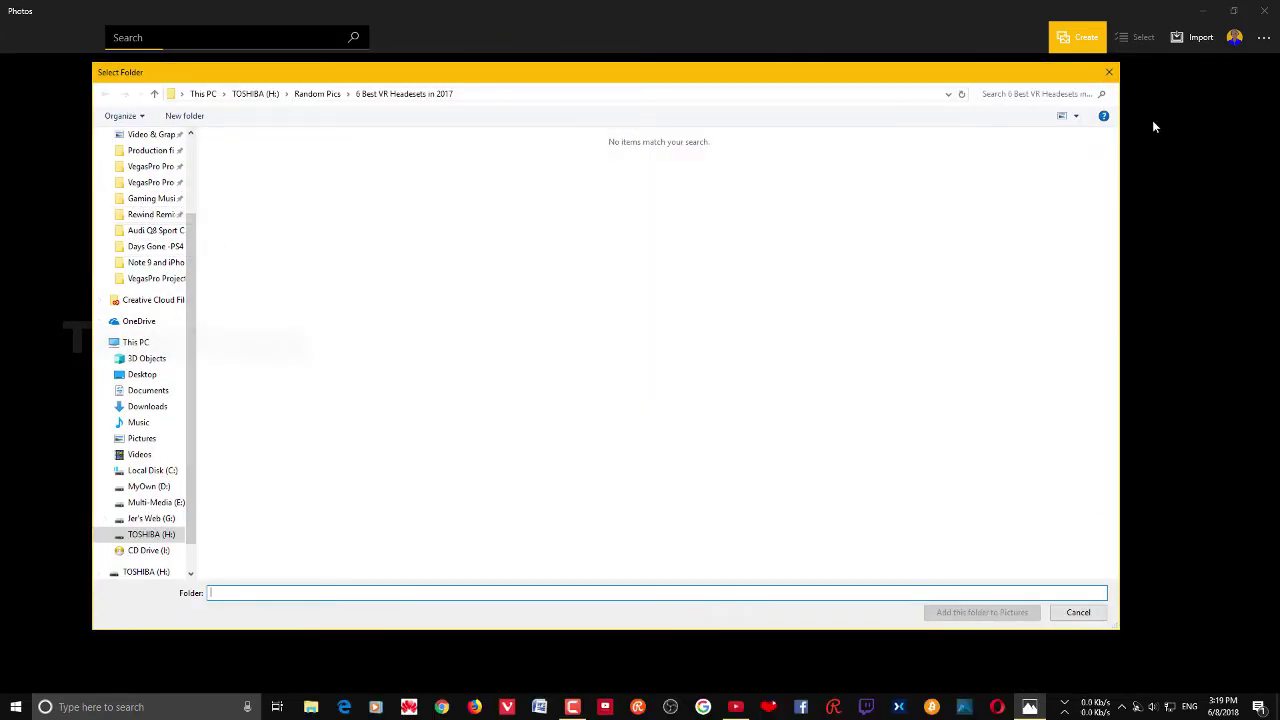
pyautogui.click(1109, 72)
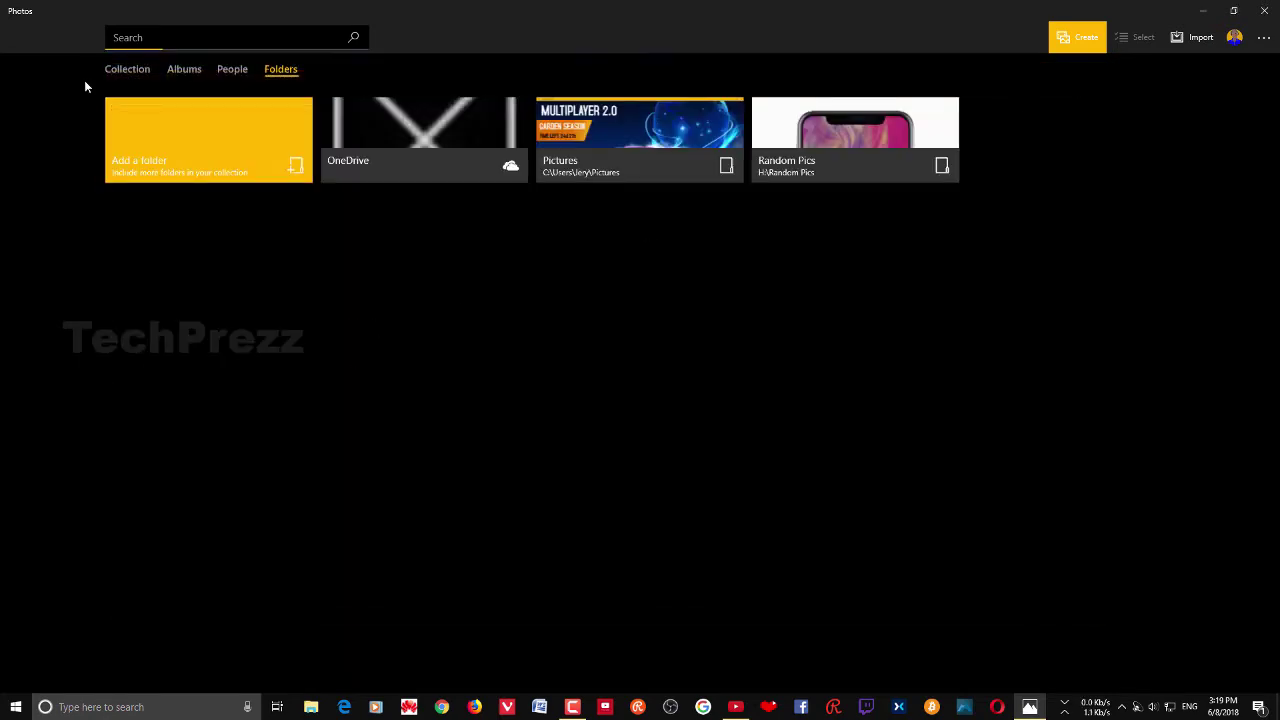
pyautogui.click(130, 77)
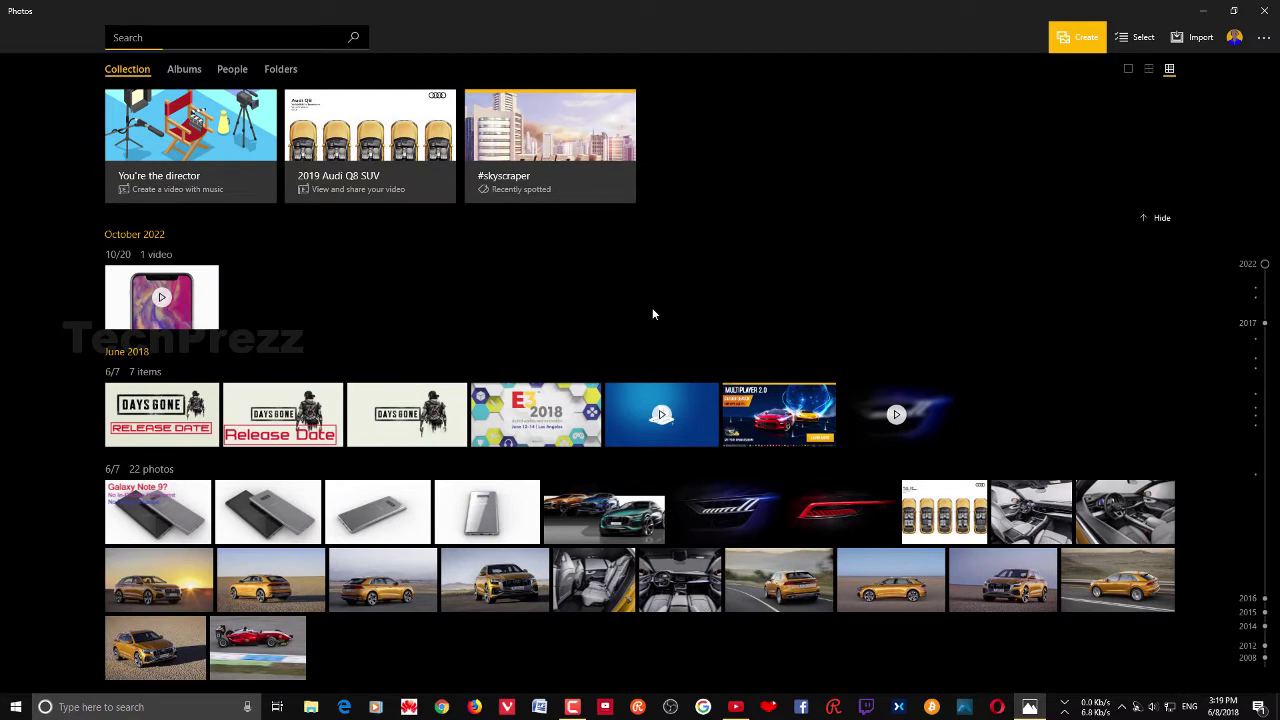
# Create a new album from five June 2018 exterior photos of the orange Audi Q8
pyautogui.click(1079, 40)
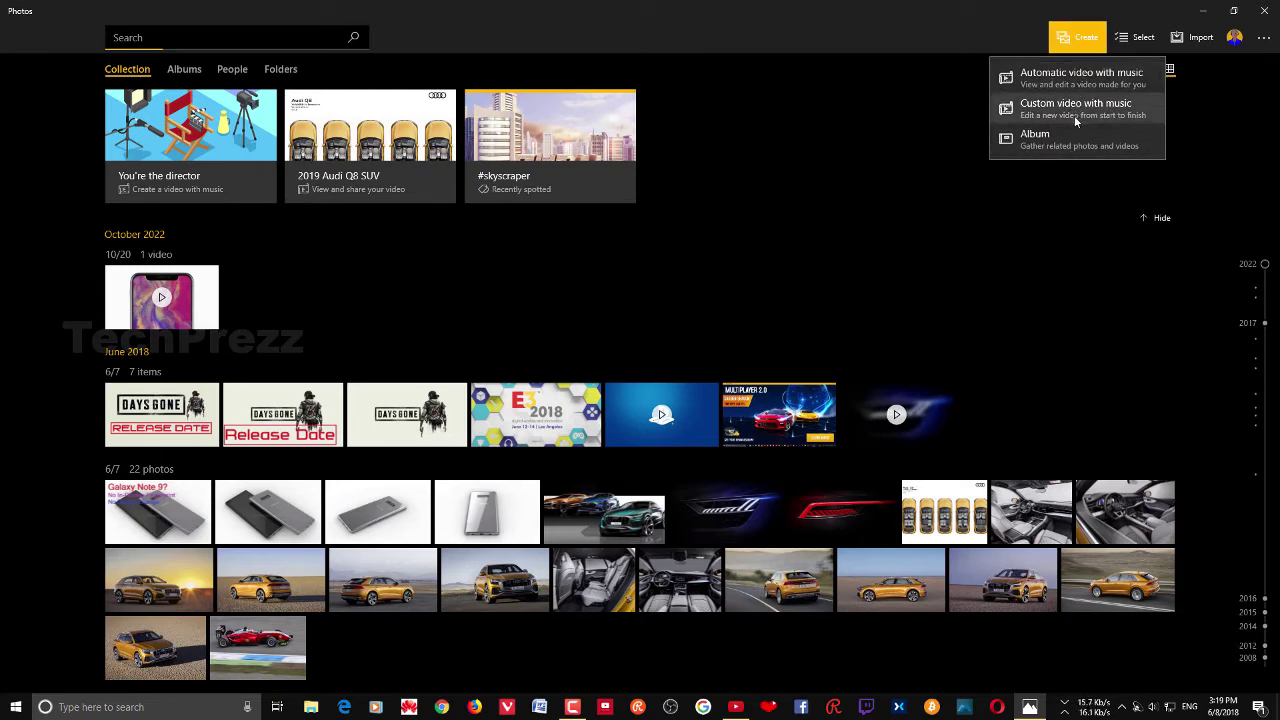
pyautogui.click(869, 148)
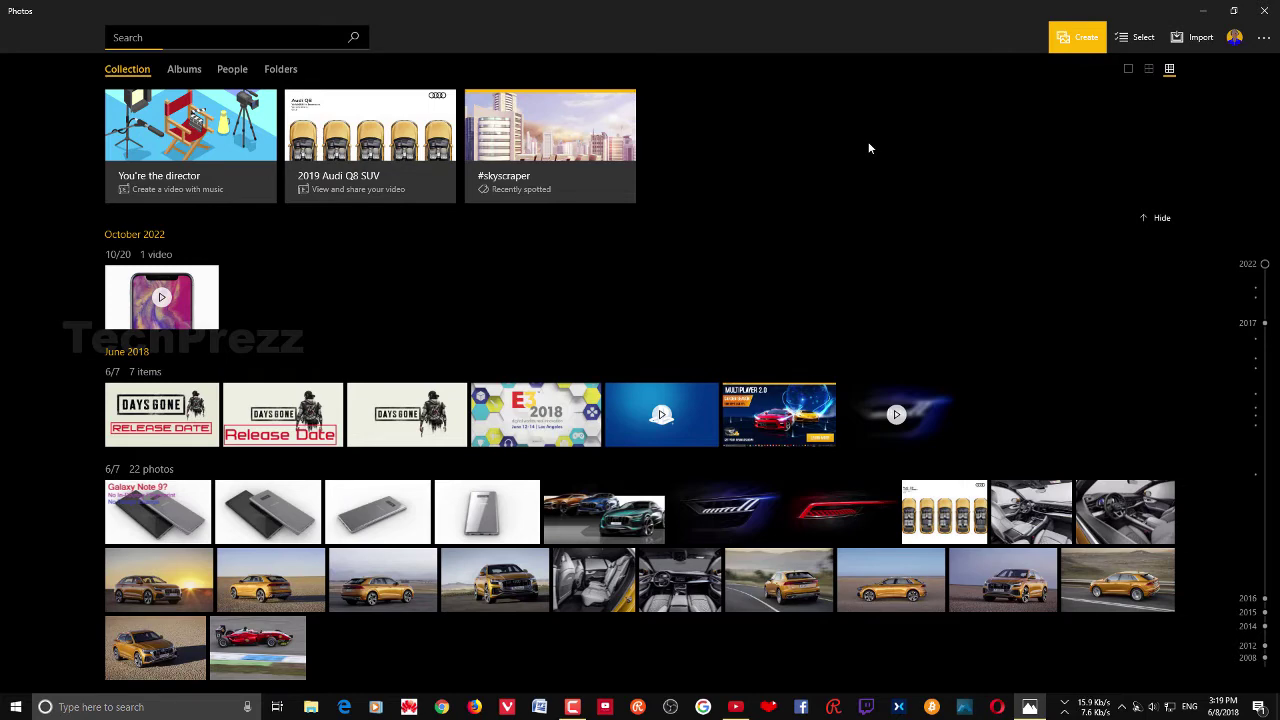
pyautogui.click(1079, 40)
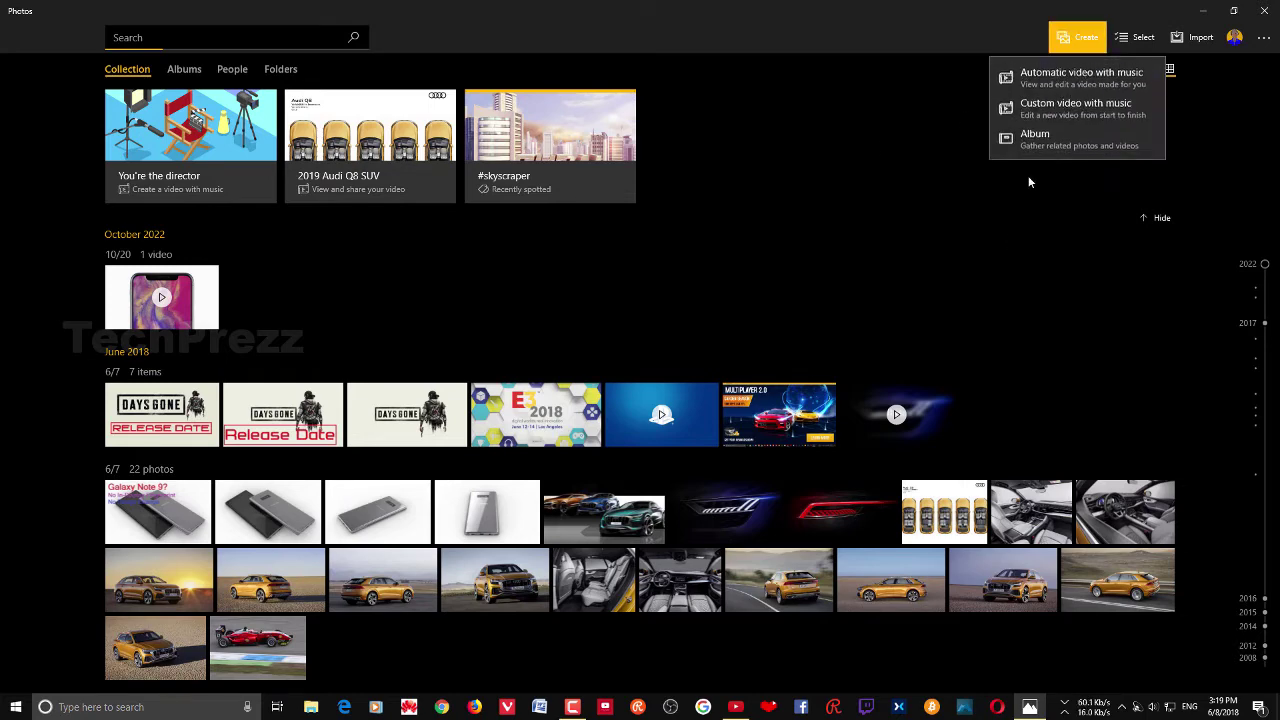
pyautogui.click(1042, 151)
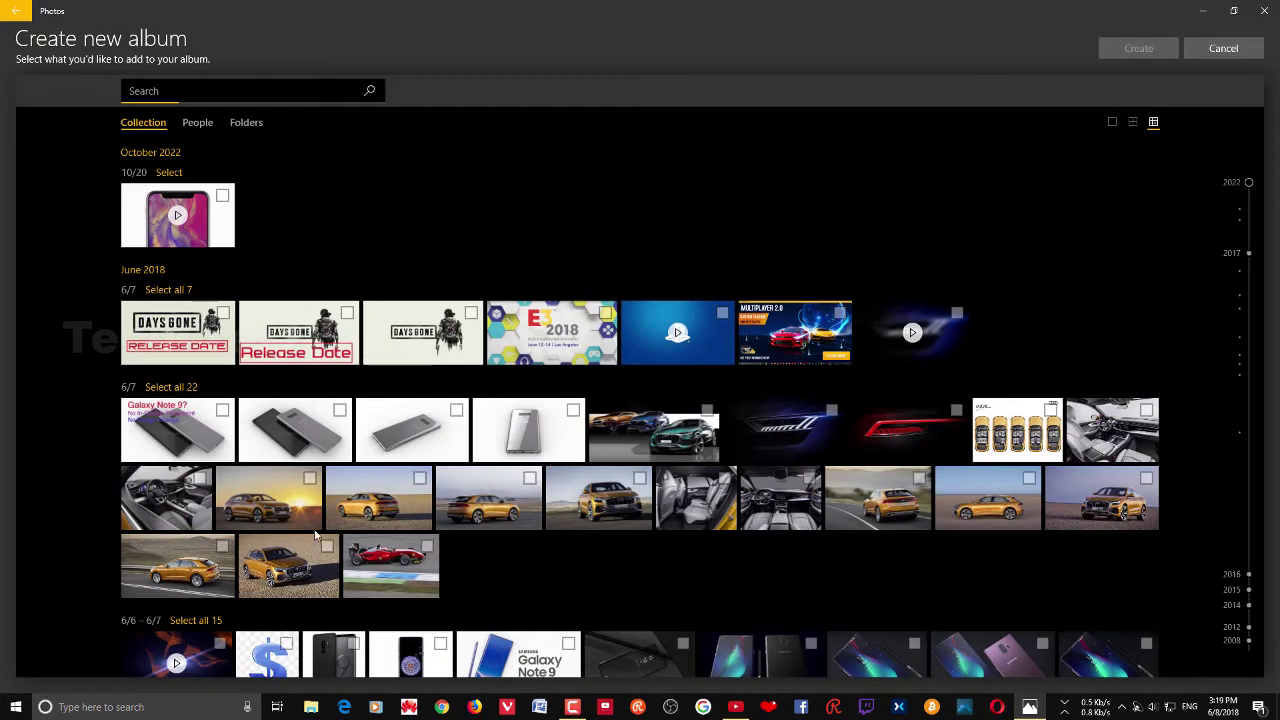
pyautogui.click(312, 508)
pyautogui.click(346, 512)
pyautogui.click(485, 510)
pyautogui.click(600, 505)
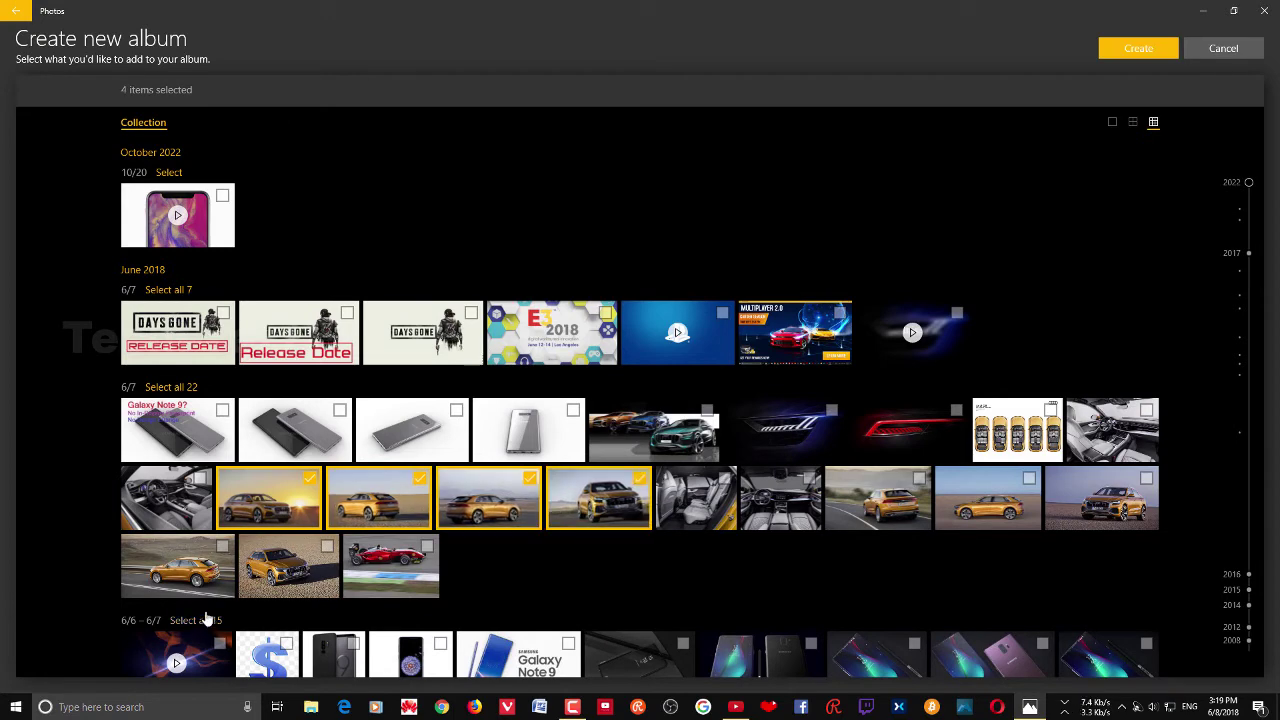
pyautogui.click(193, 570)
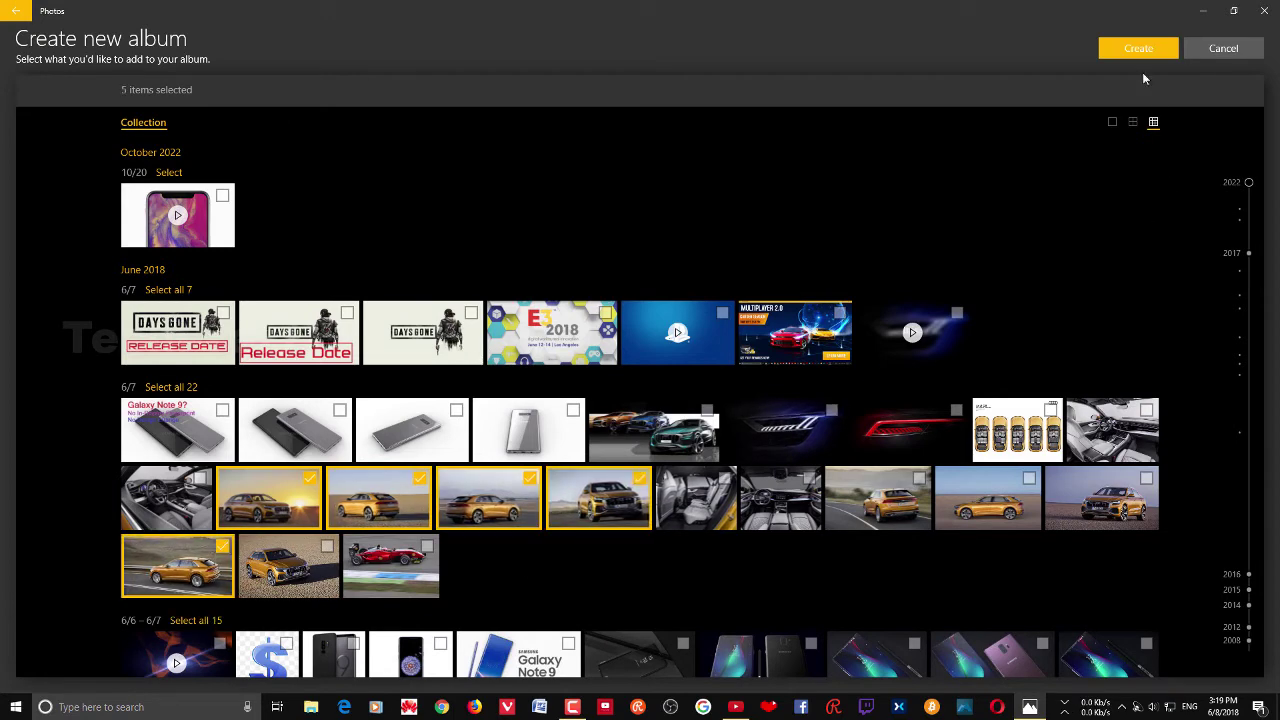
pyautogui.click(1122, 50)
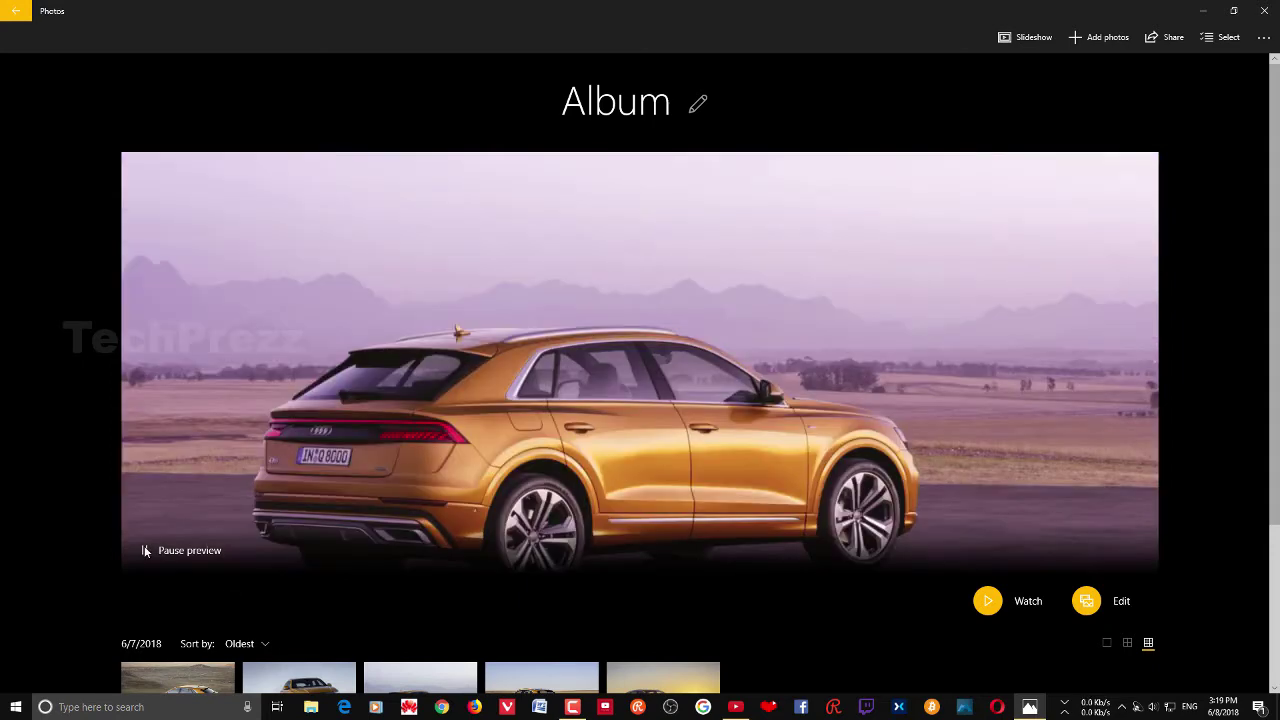
# Look over the new album's photos and details, and pause its video preview
pyautogui.click(144, 548)
pyautogui.click(144, 548)
pyautogui.scroll(-2, 385, 440)
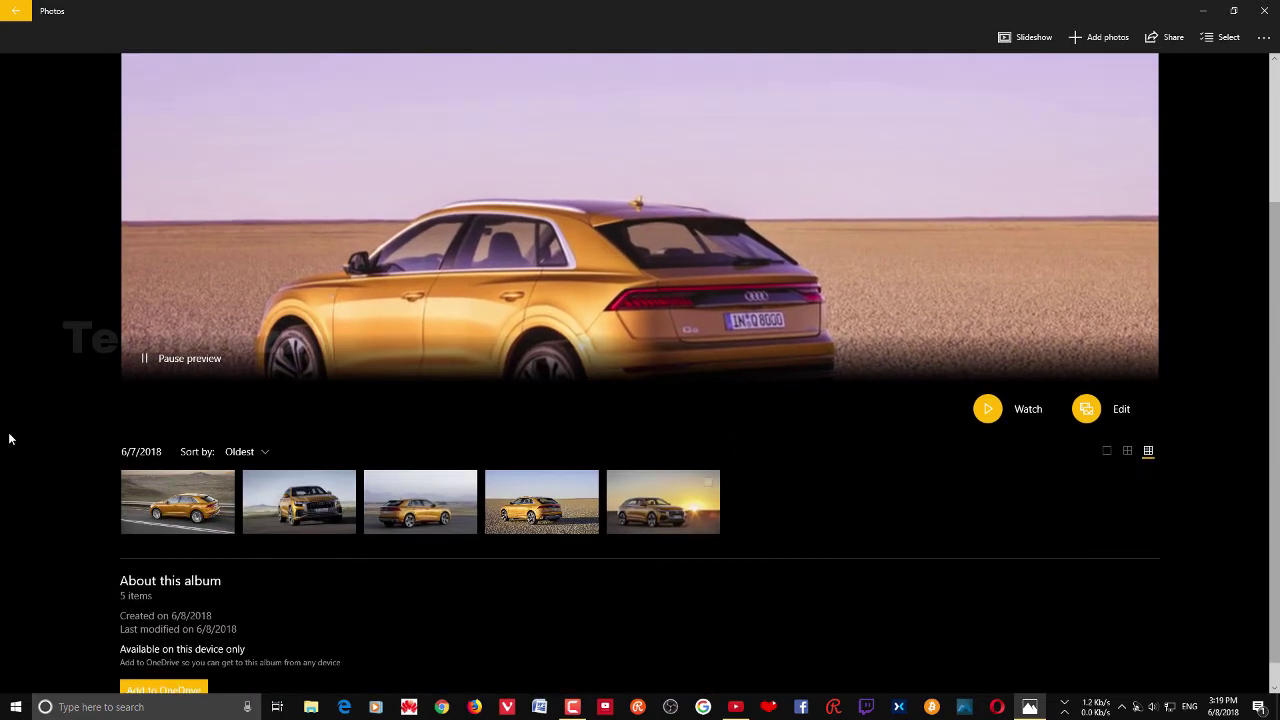
pyautogui.click(152, 370)
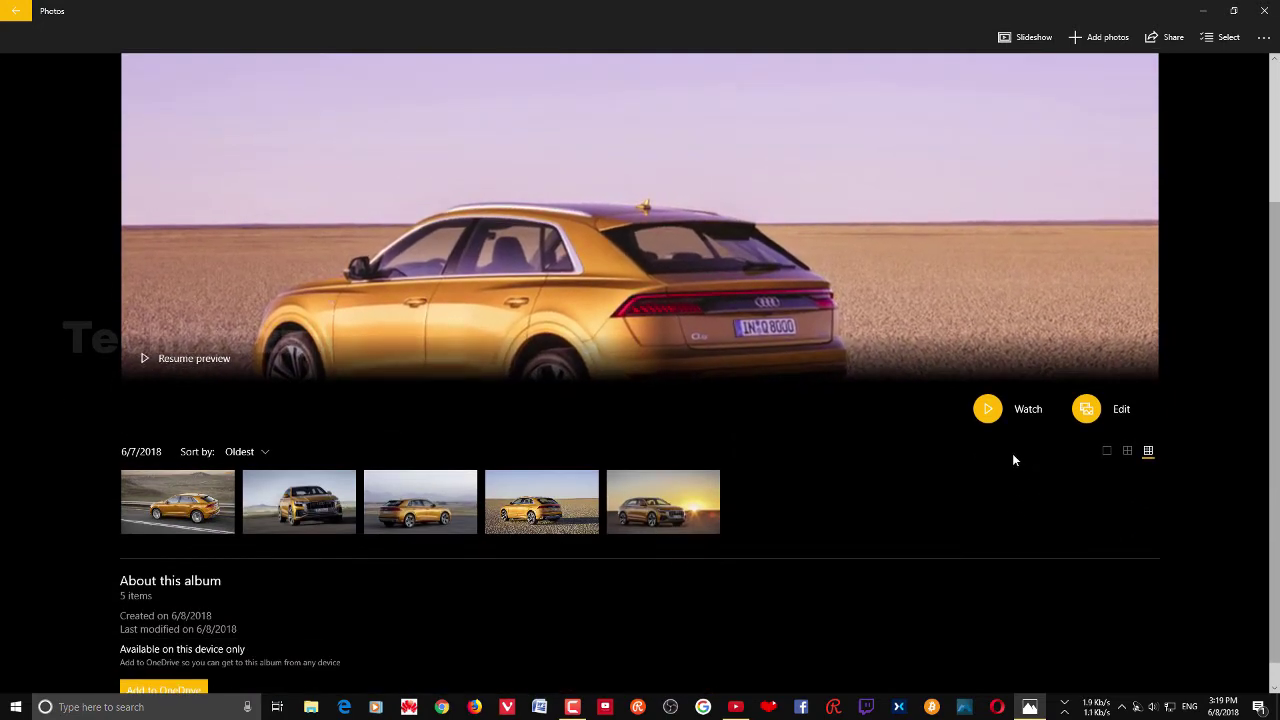
# Watch the album's automatically generated video and pause it around its ALBUM title scene
pyautogui.click(988, 410)
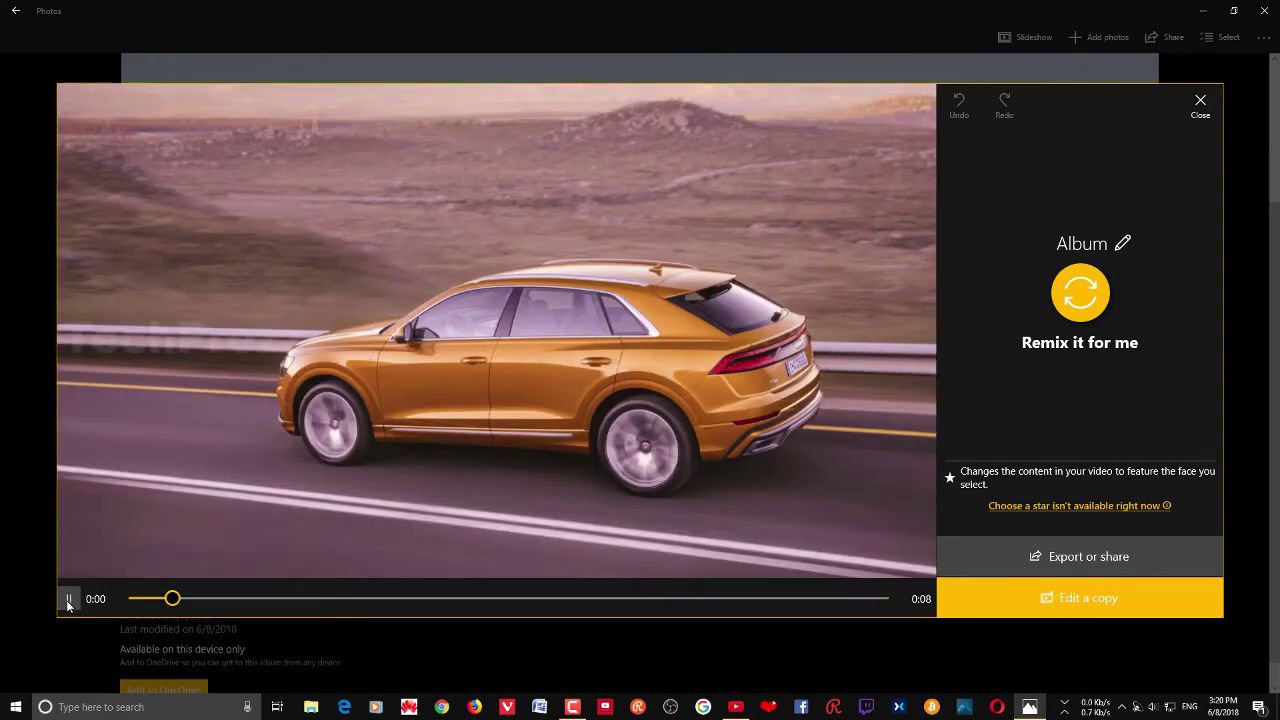
pyautogui.click(68, 599)
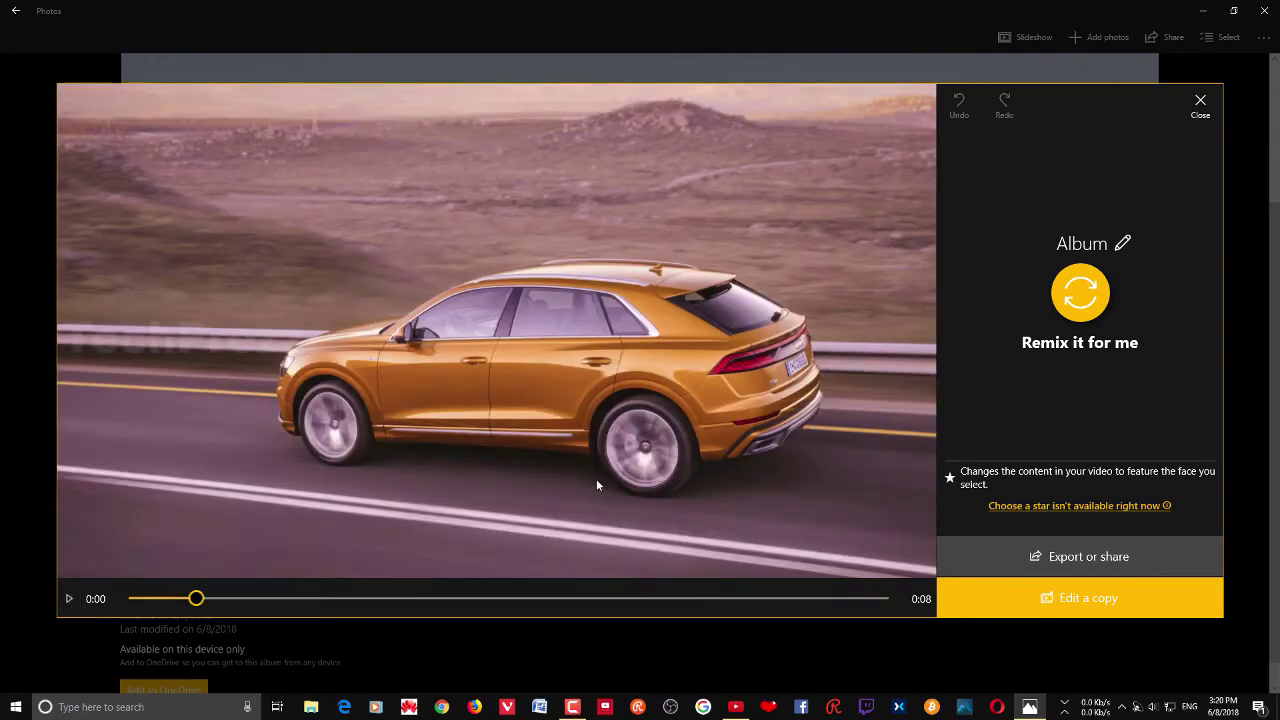
pyautogui.click(69, 600)
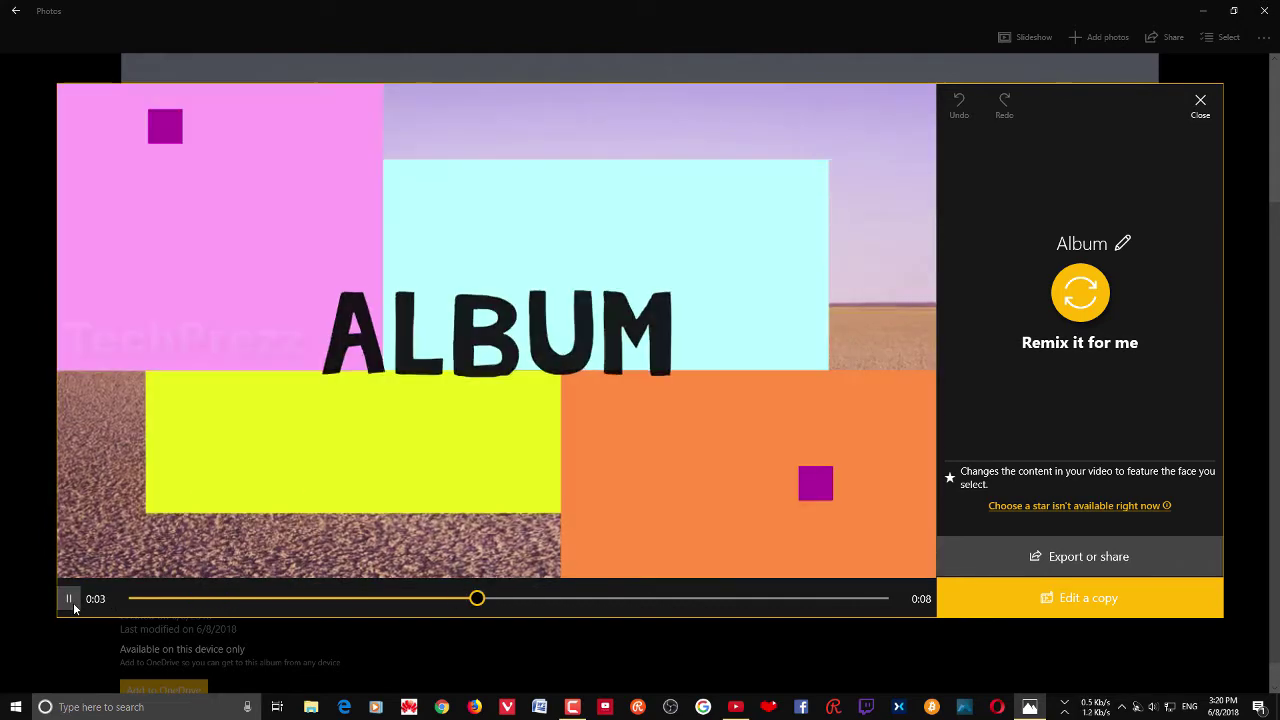
pyautogui.click(74, 605)
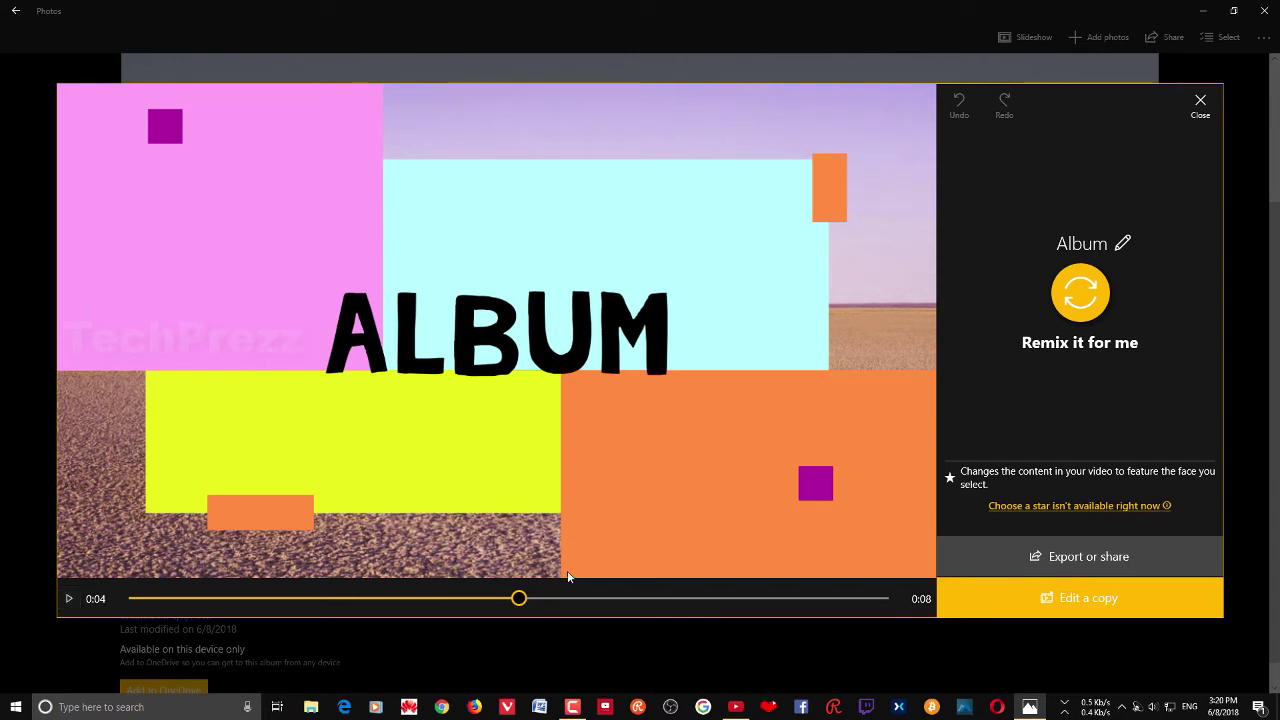
# Export the album video at the medium file size, best for sharing online
pyautogui.click(1099, 565)
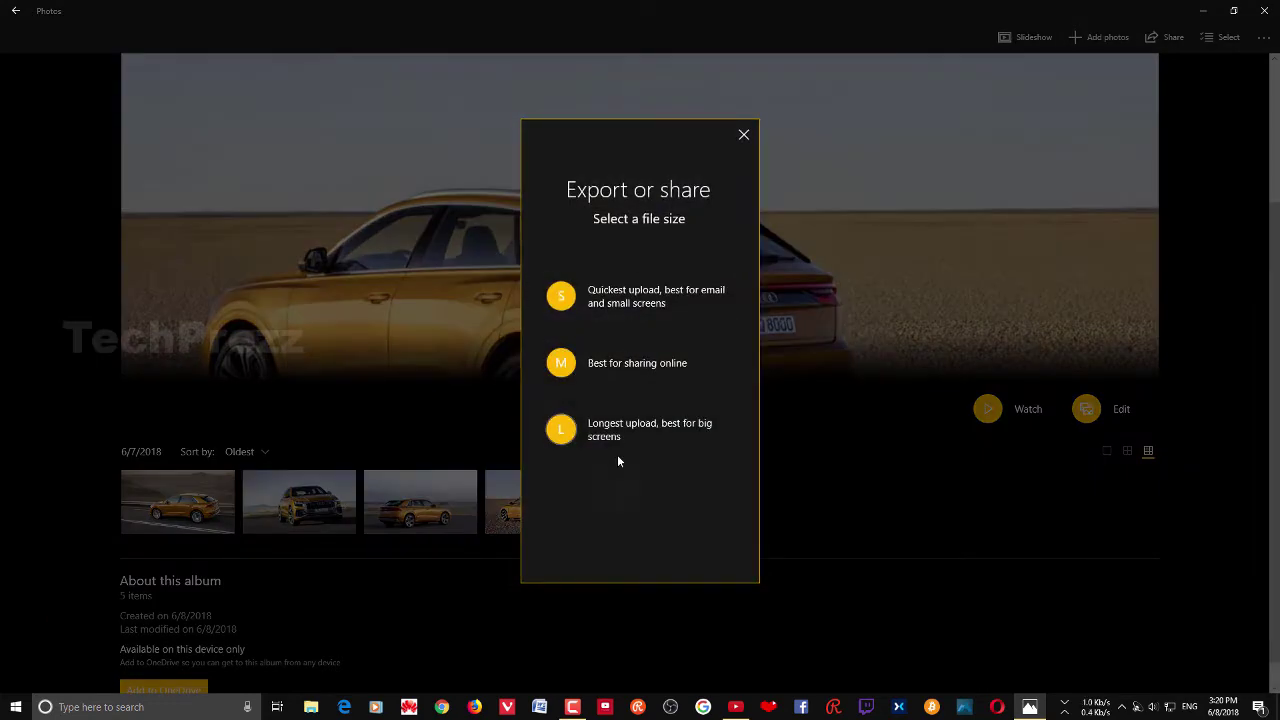
pyautogui.click(622, 366)
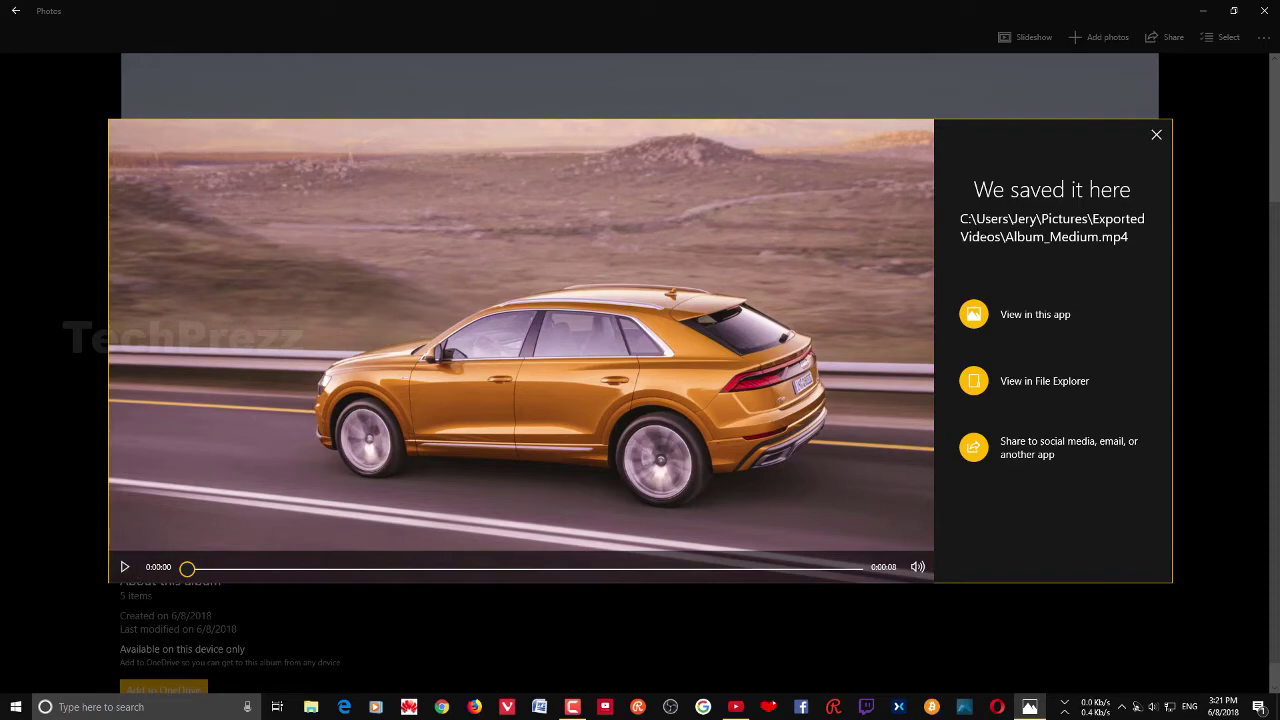
# In File Explorer, play Album_Medium.mp4 from the Exported Videos folder in Pictures, and return to Photos
pyautogui.press('super+e')
pyautogui.click(49, 473)
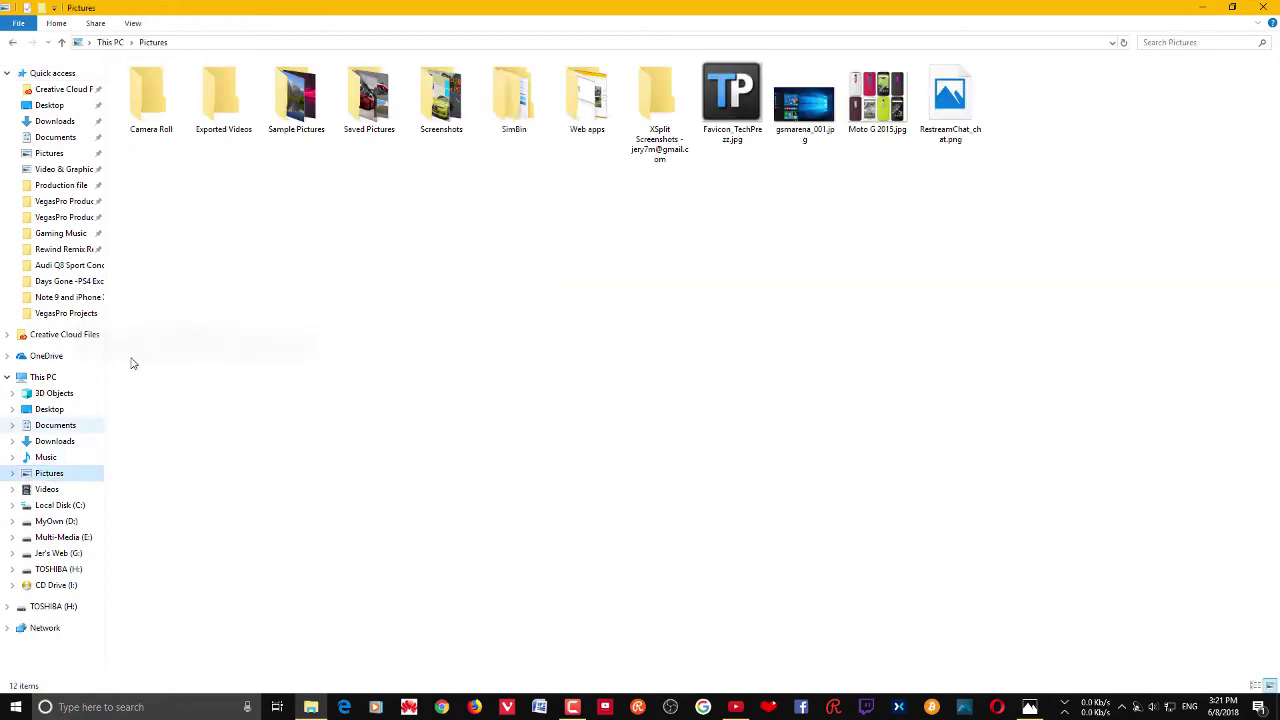
pyautogui.doubleClick(226, 115)
pyautogui.click(235, 135)
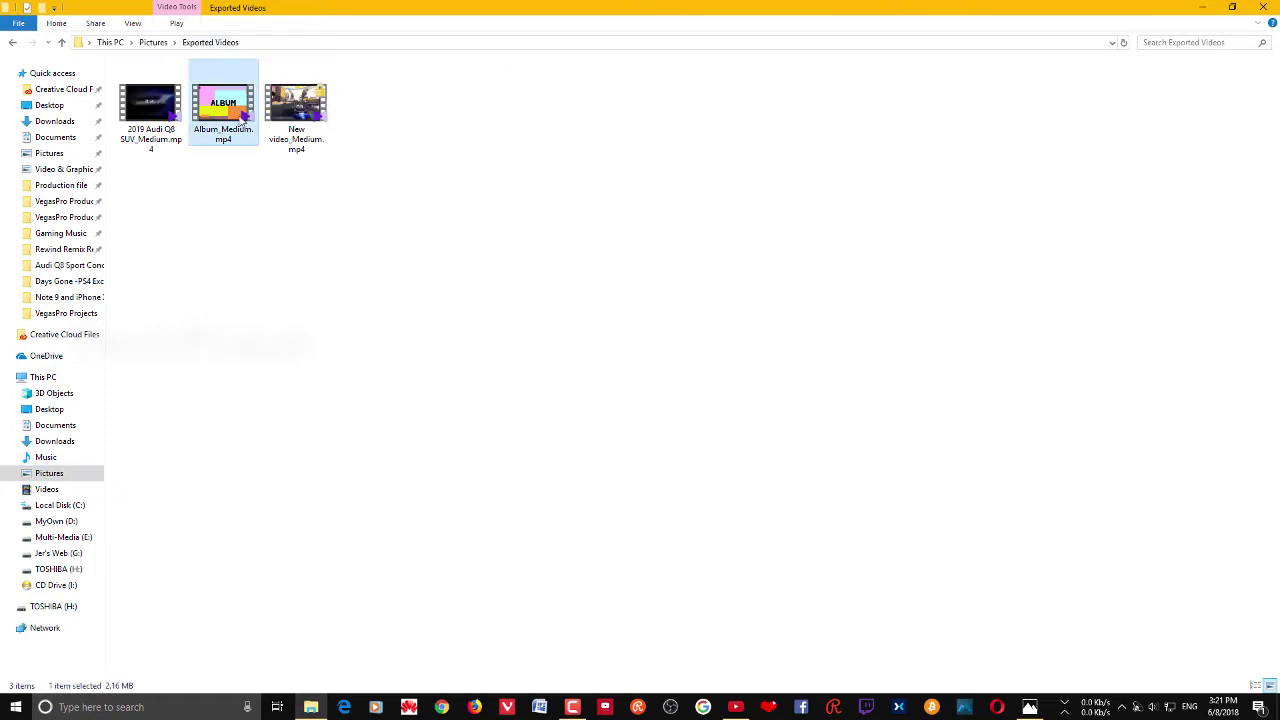
pyautogui.doubleClick(243, 117)
pyautogui.moveTo(1055, 711)
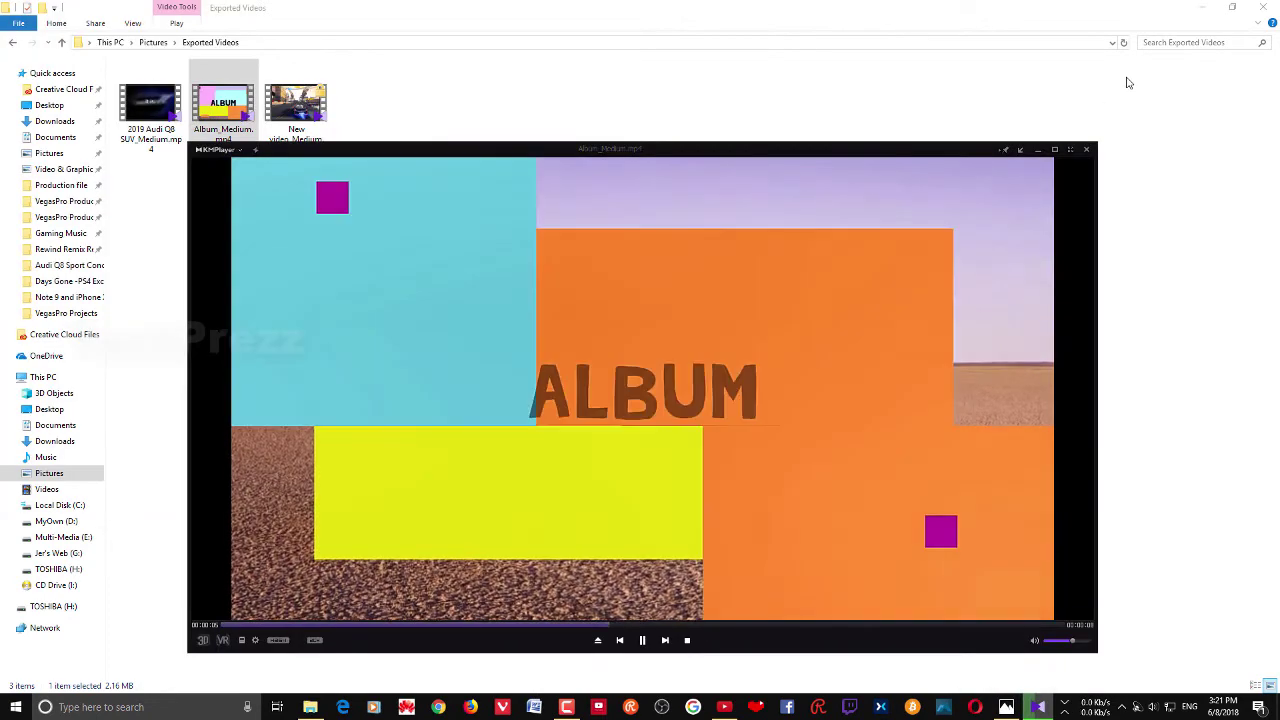
pyautogui.click(1088, 149)
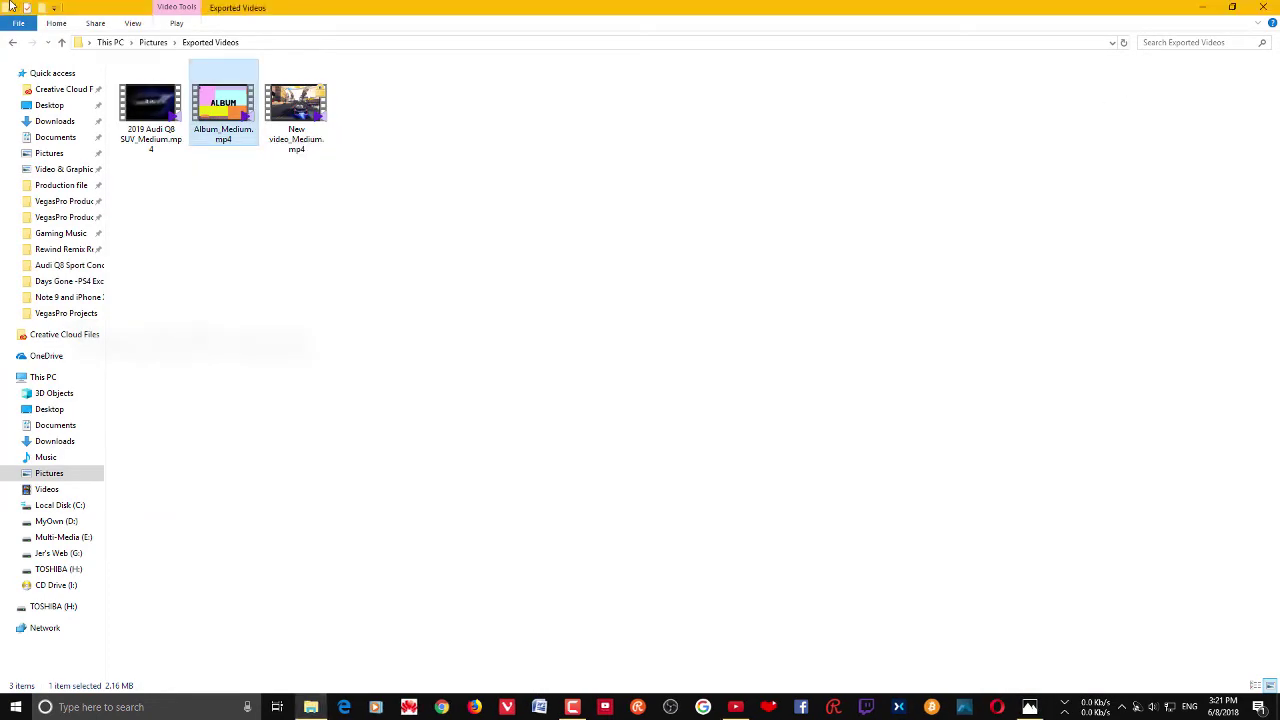
pyautogui.click(1202, 7)
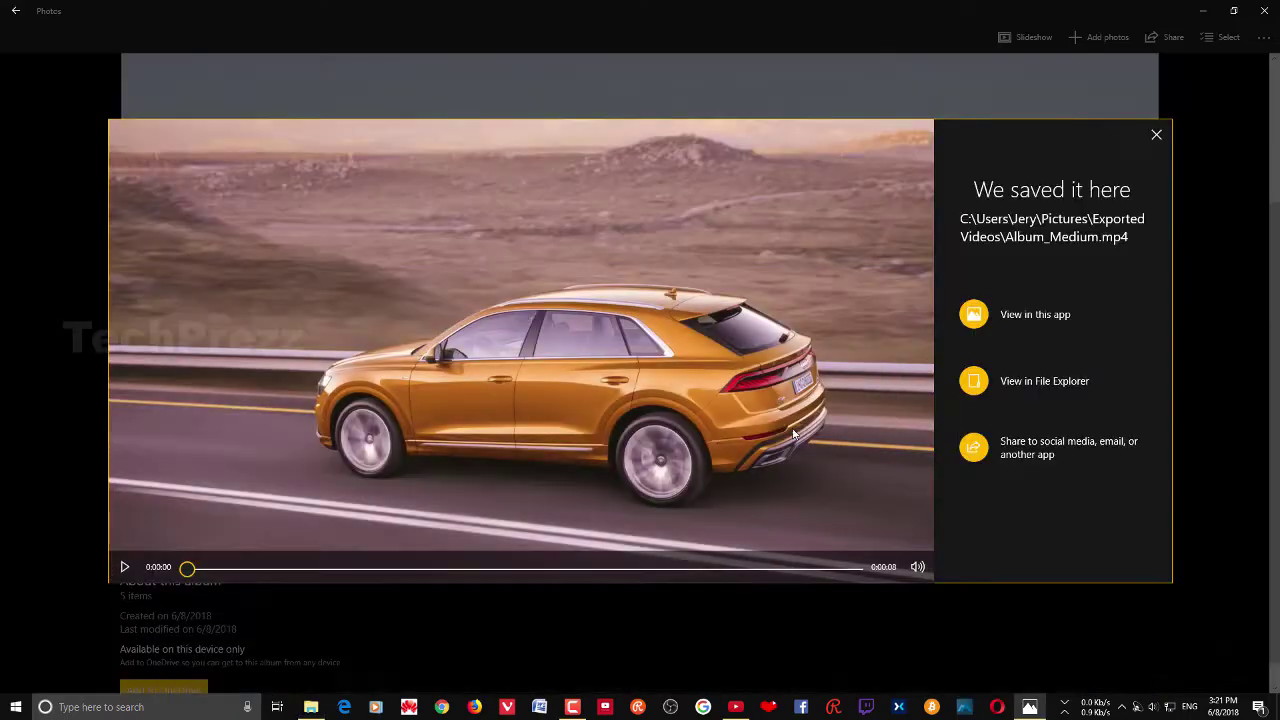
# Look at the album's video in the storyboard editor and return to the photo collection
pyautogui.click(1156, 134)
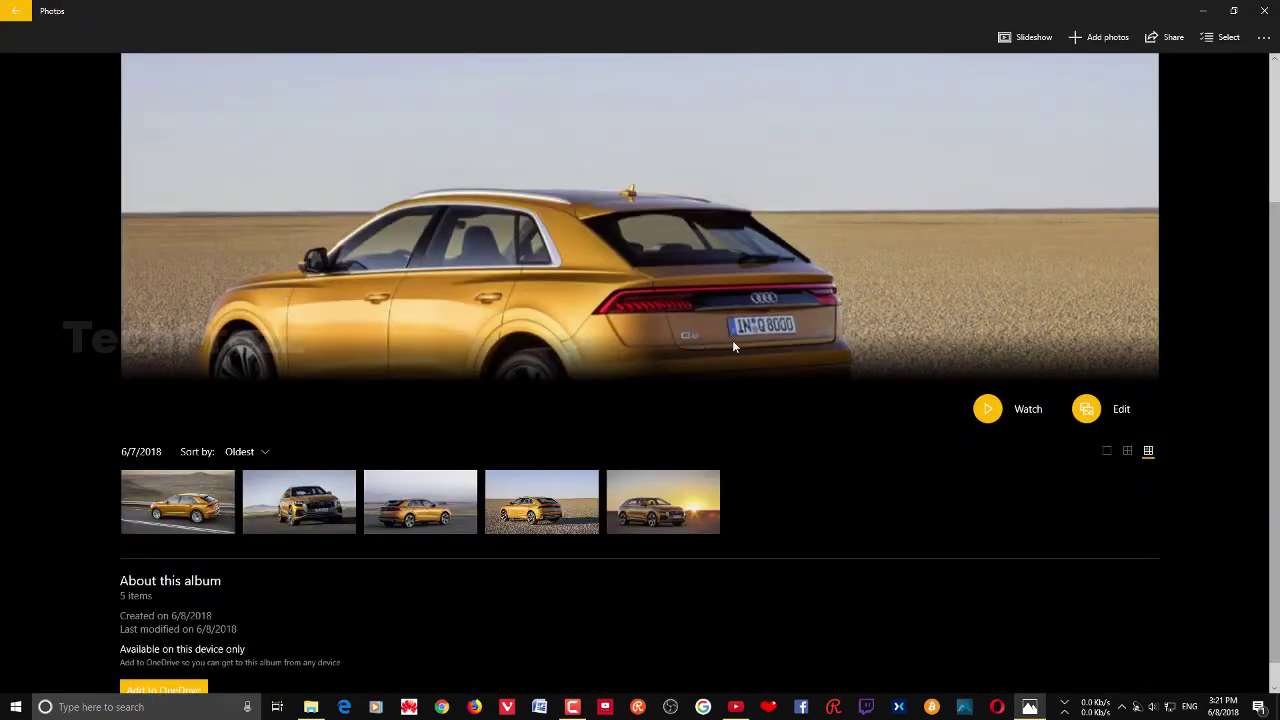
pyautogui.scroll(3, 700, 346)
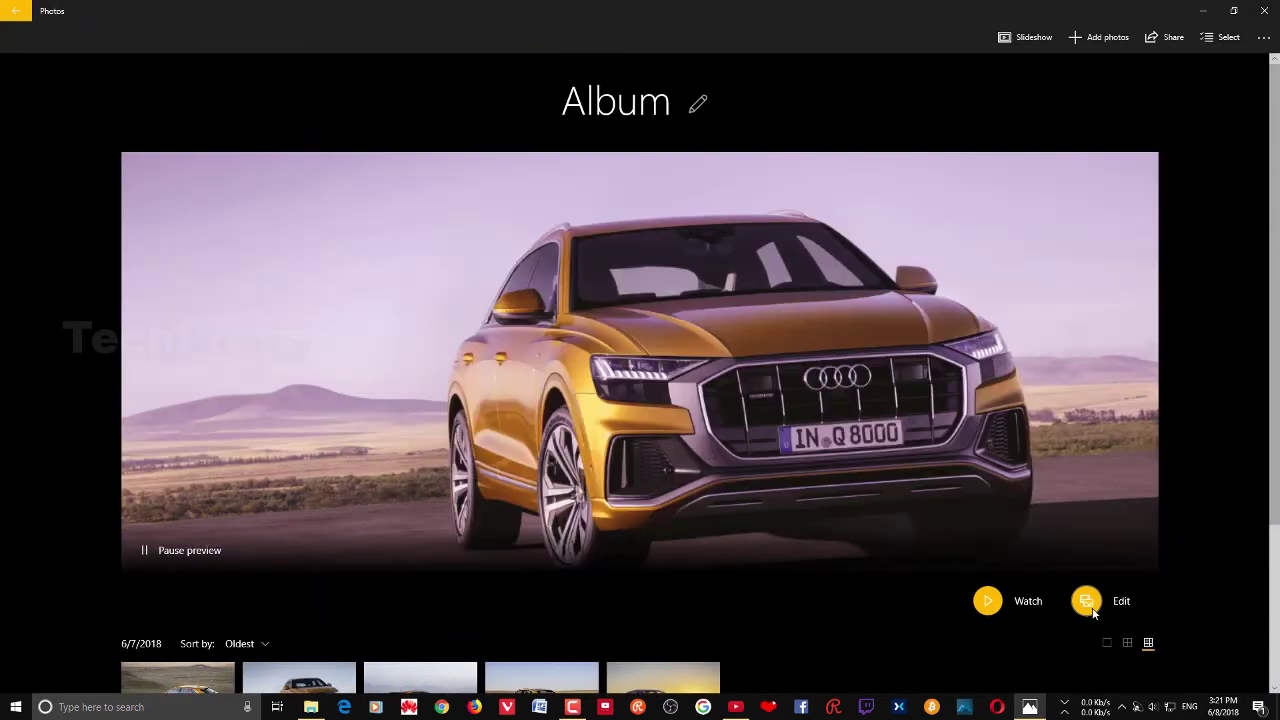
pyautogui.click(1088, 603)
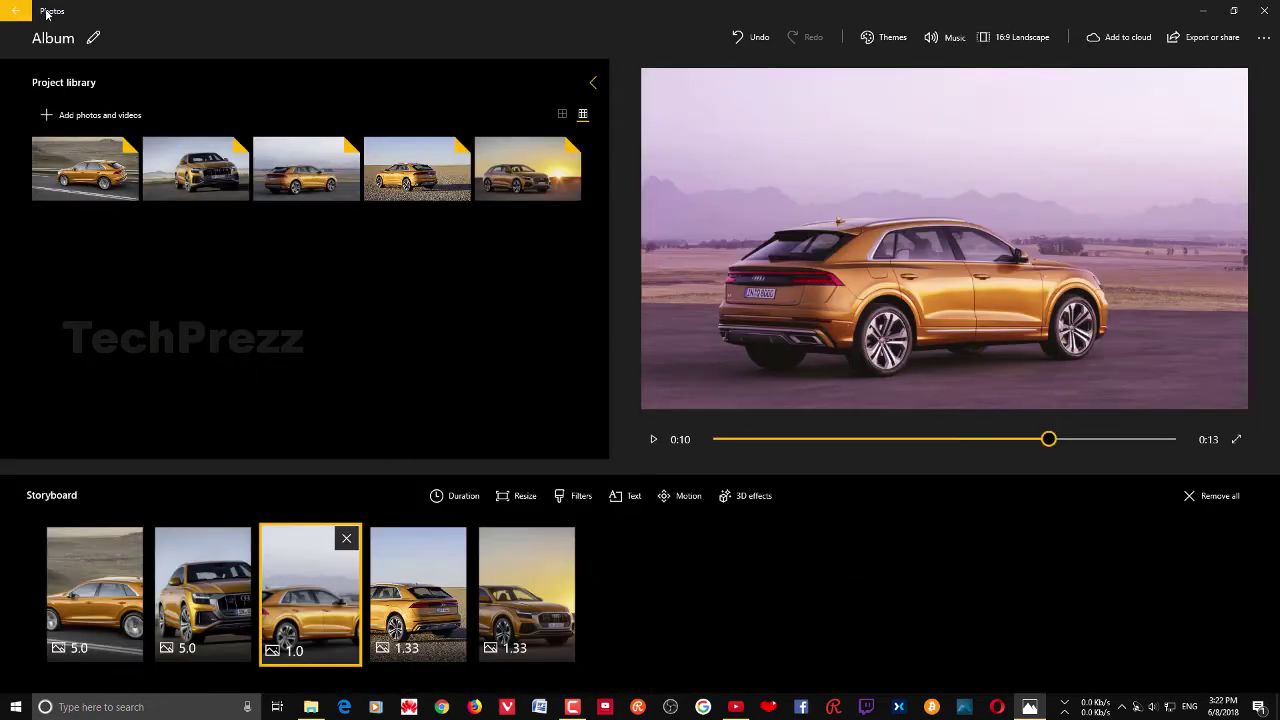
pyautogui.click(27, 10)
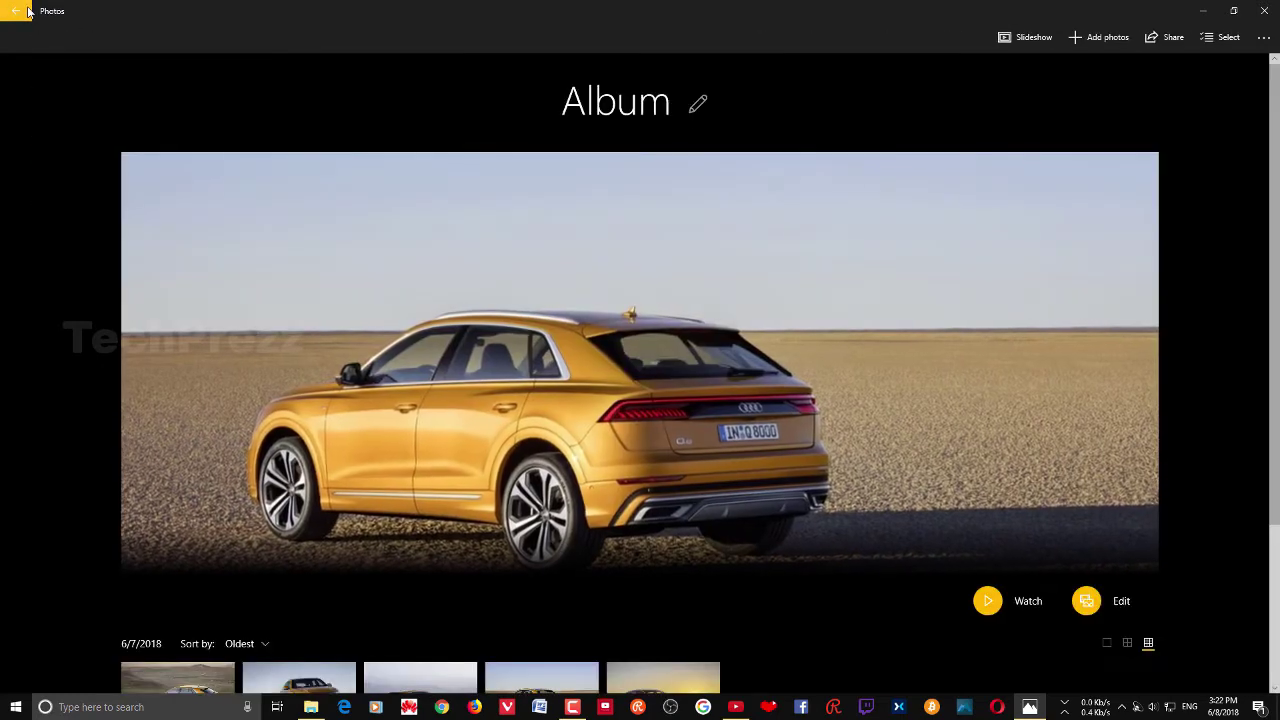
pyautogui.click(27, 10)
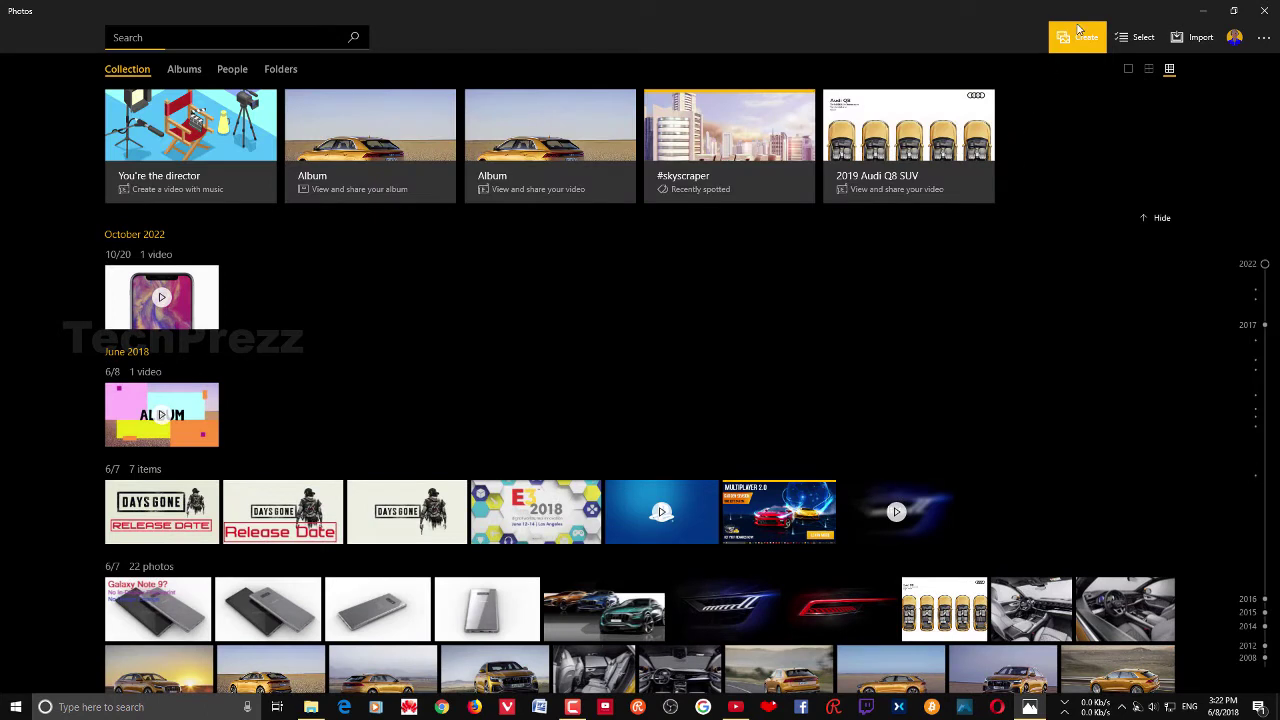
# Create a custom video with music from six orange Audi photos in the 6/7 group and name it Audi Q8
pyautogui.click(1076, 34)
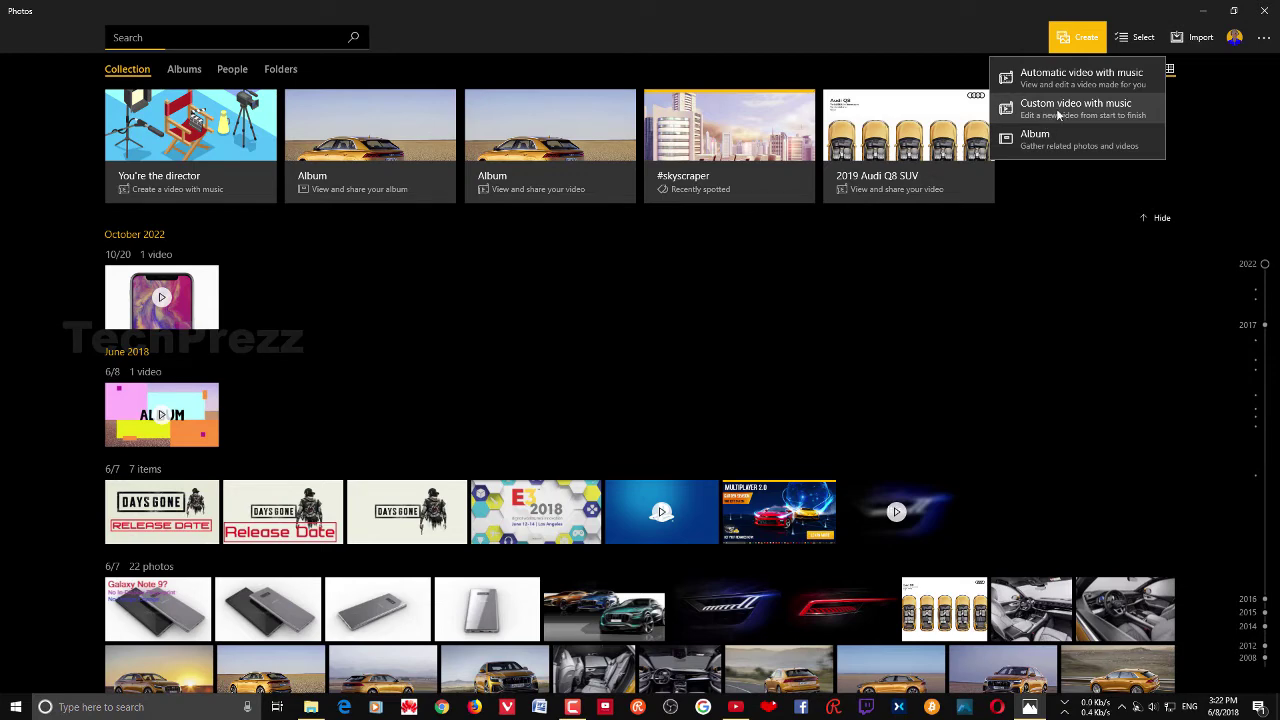
pyautogui.click(1057, 110)
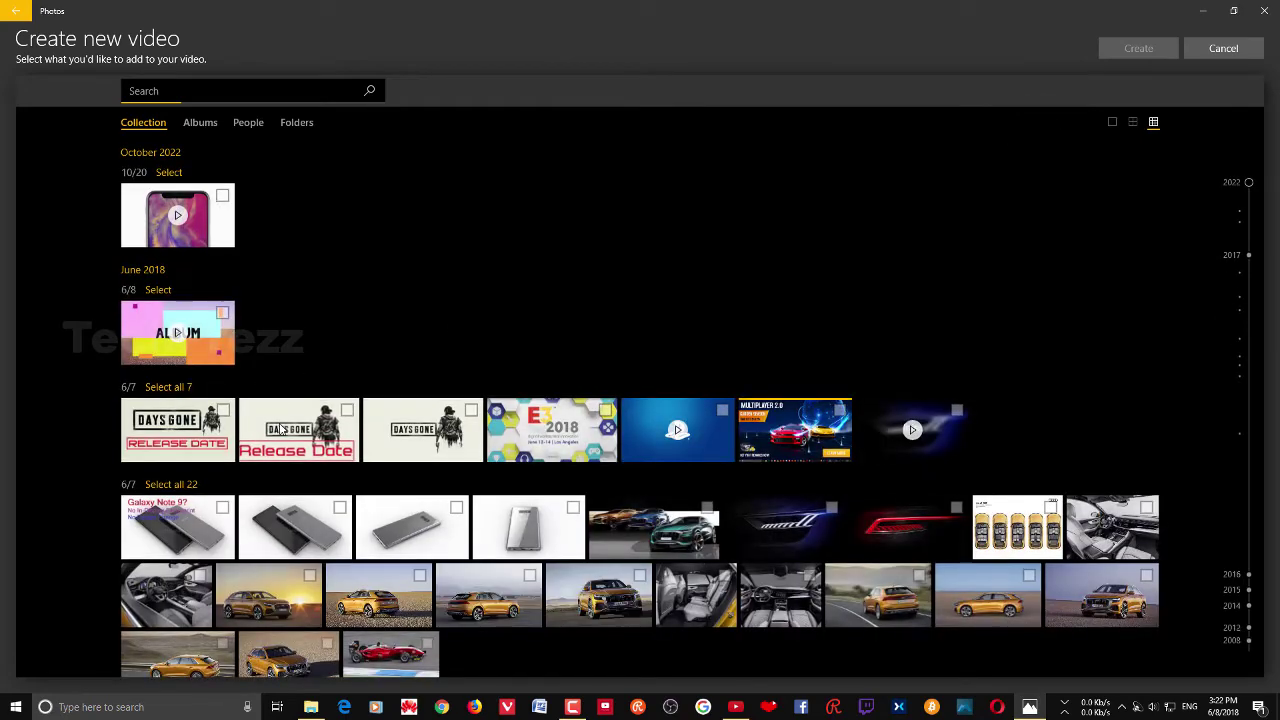
pyautogui.click(270, 598)
pyautogui.click(380, 598)
pyautogui.click(490, 598)
pyautogui.click(607, 592)
pyautogui.scroll(-1, 607, 592)
pyautogui.click(182, 545)
pyautogui.click(290, 560)
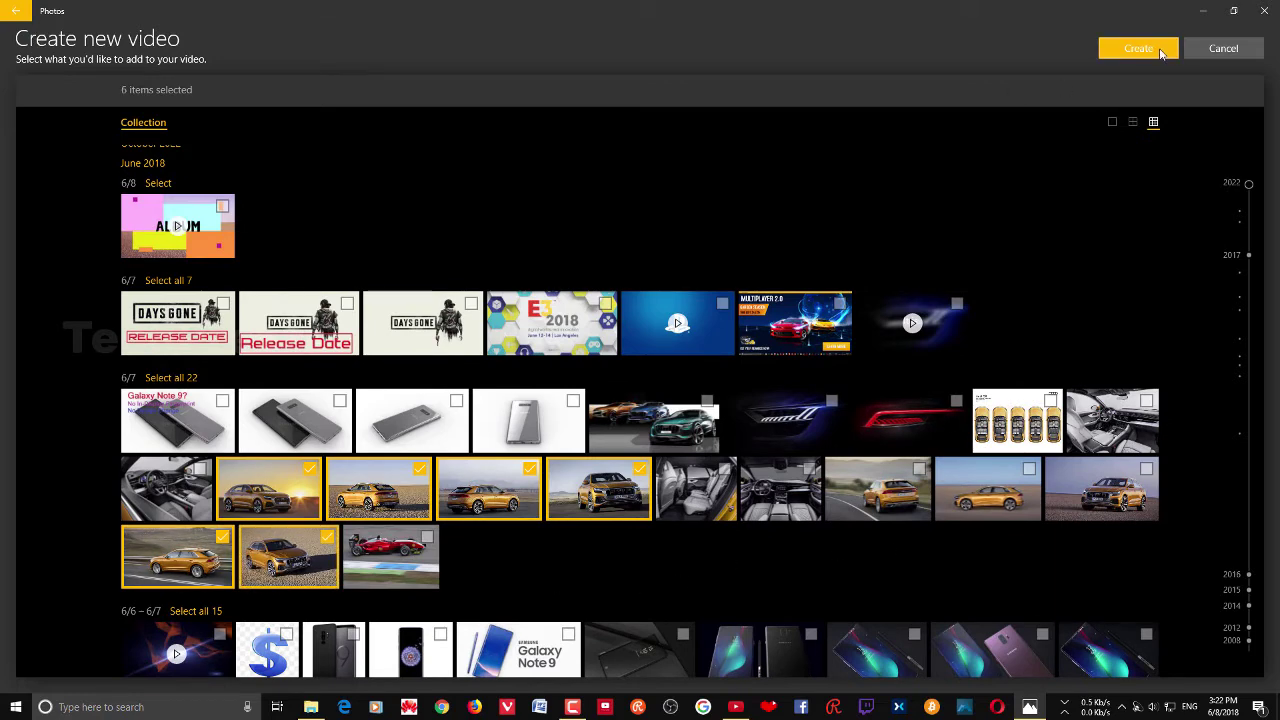
pyautogui.click(1160, 50)
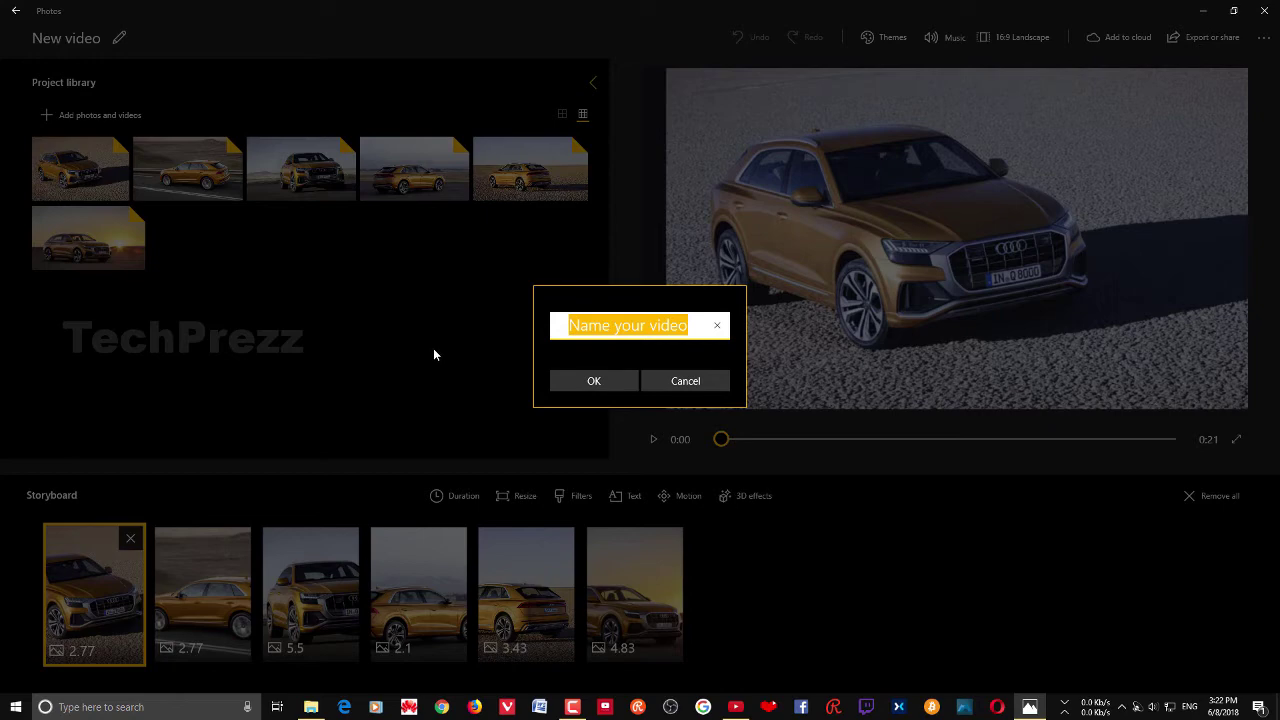
pyautogui.write('Audi Q8')
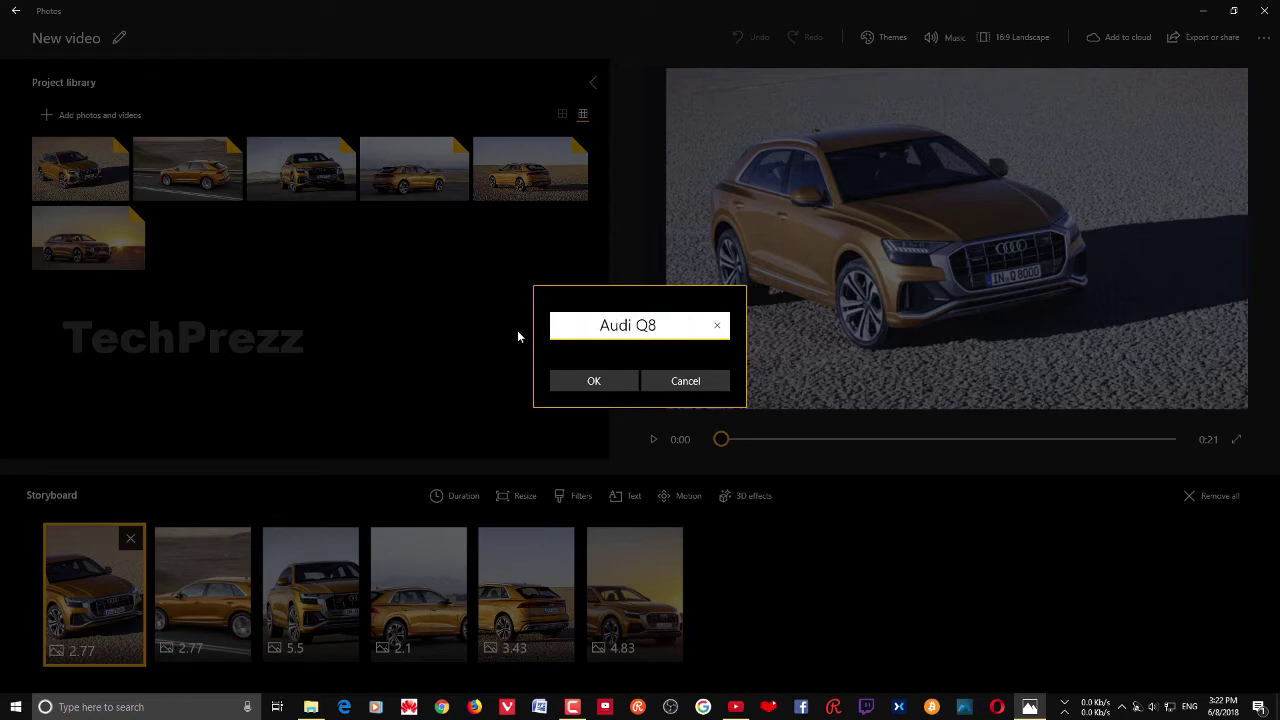
pyautogui.click(568, 378)
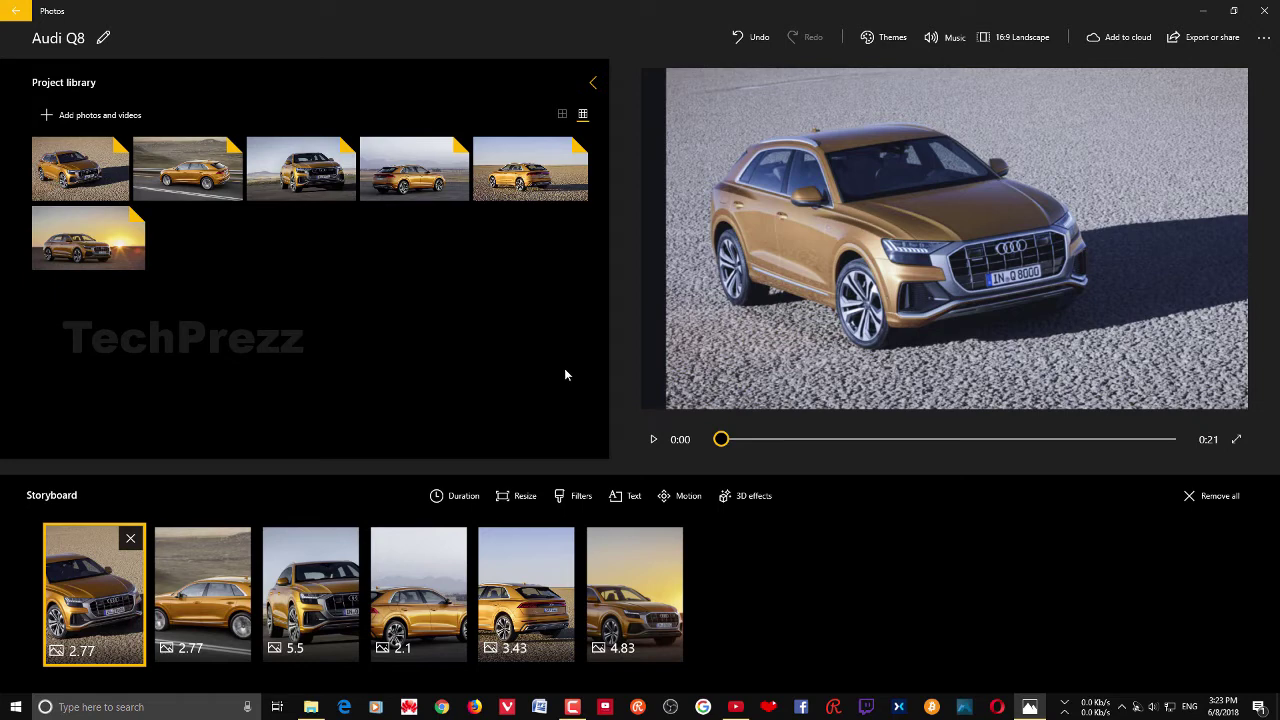
# Look through the first four storyboard photos, then play the video from the start and pause it at the third photo
pyautogui.click(205, 590)
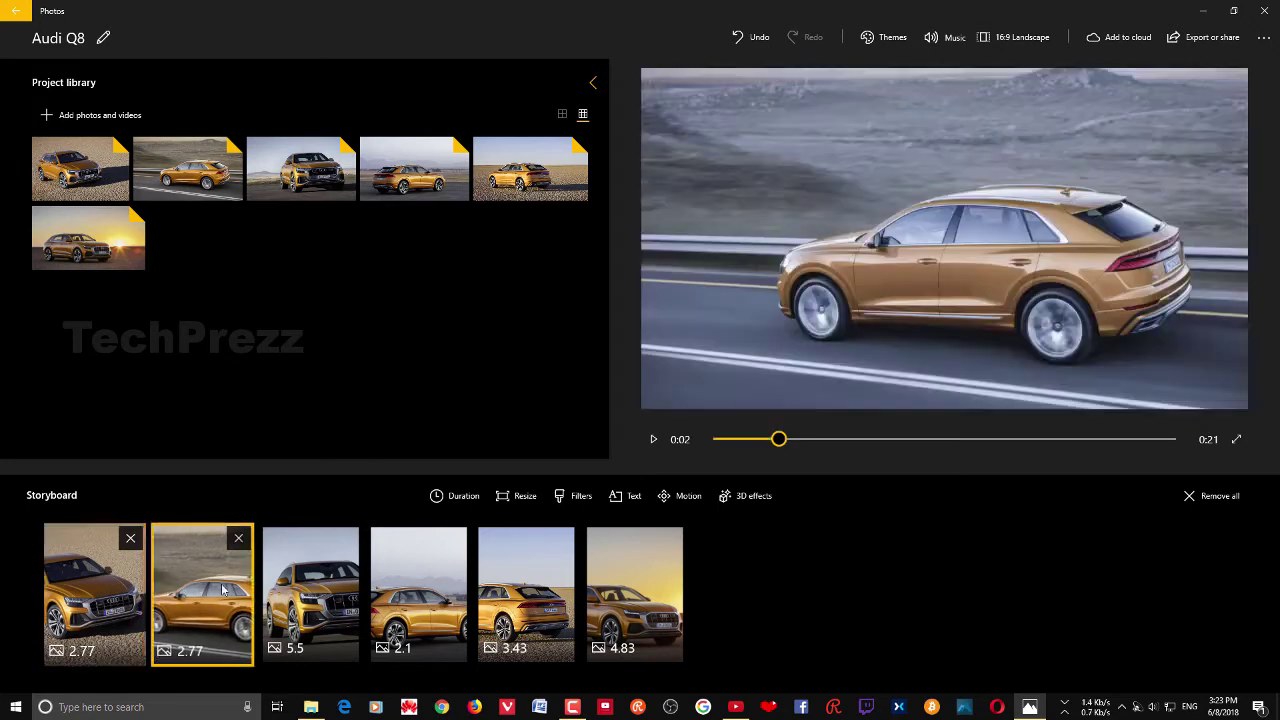
pyautogui.click(275, 585)
pyautogui.click(418, 590)
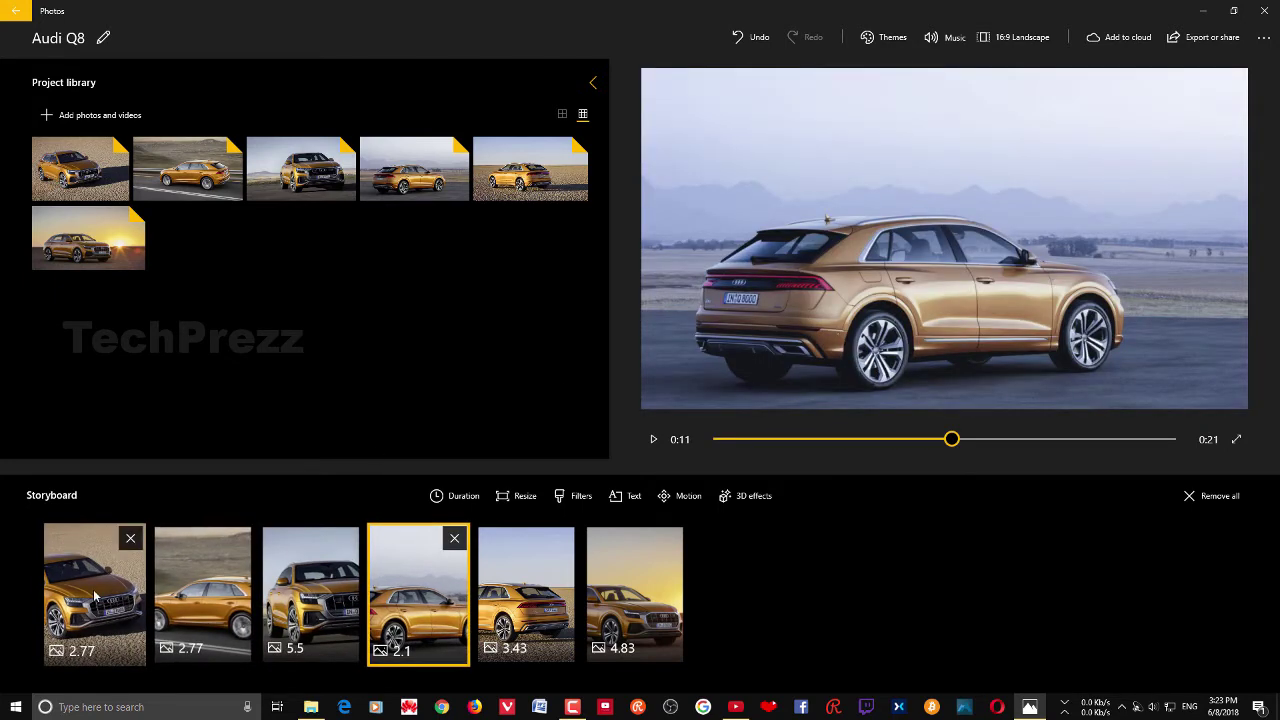
pyautogui.click(97, 596)
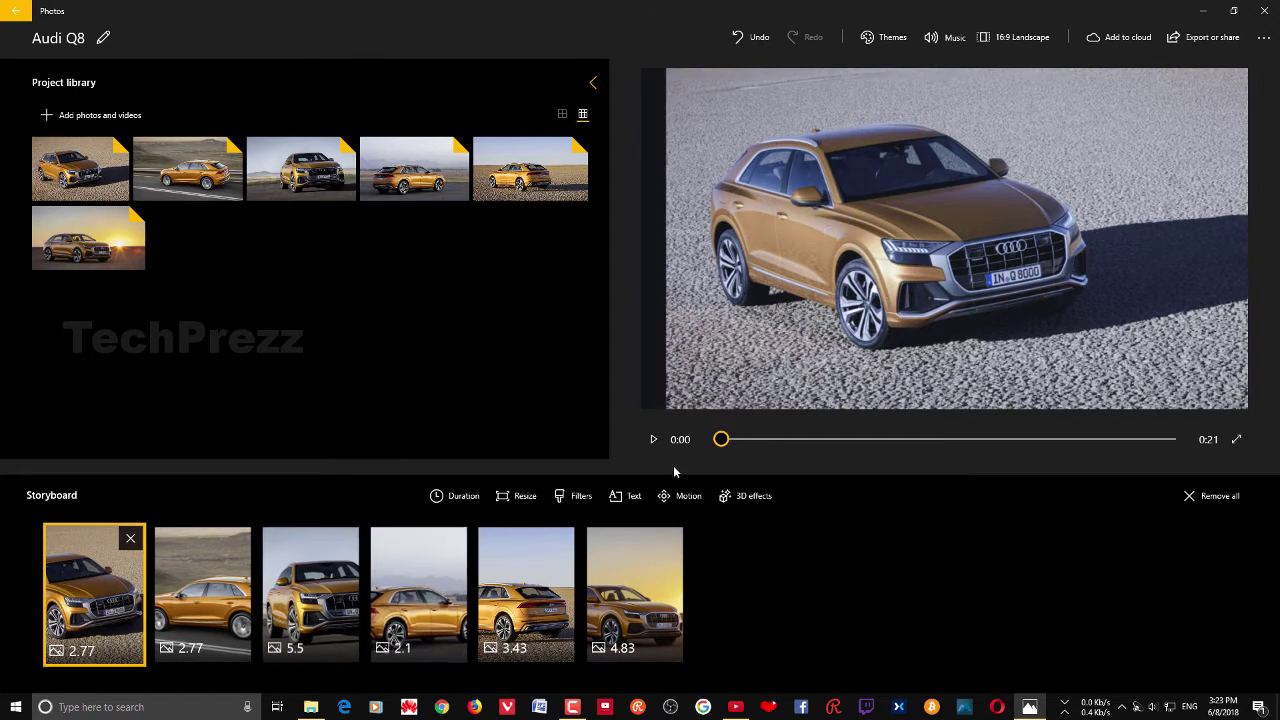
pyautogui.click(653, 441)
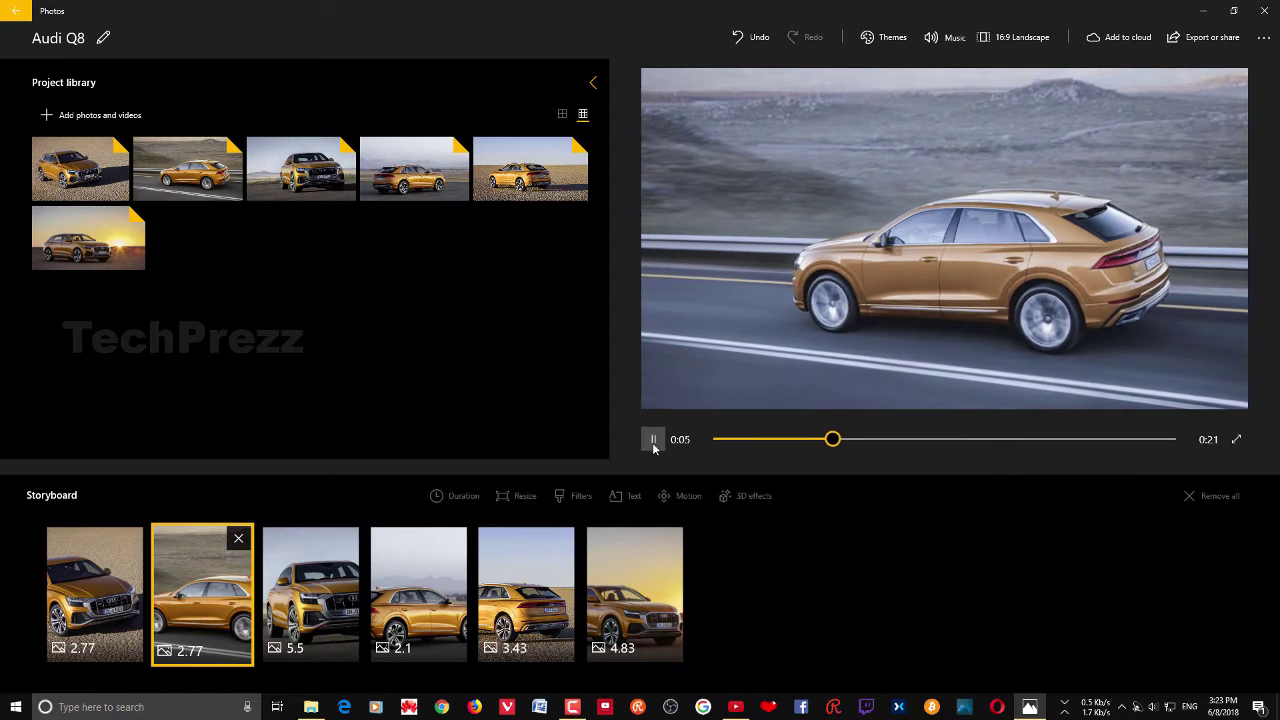
pyautogui.click(653, 441)
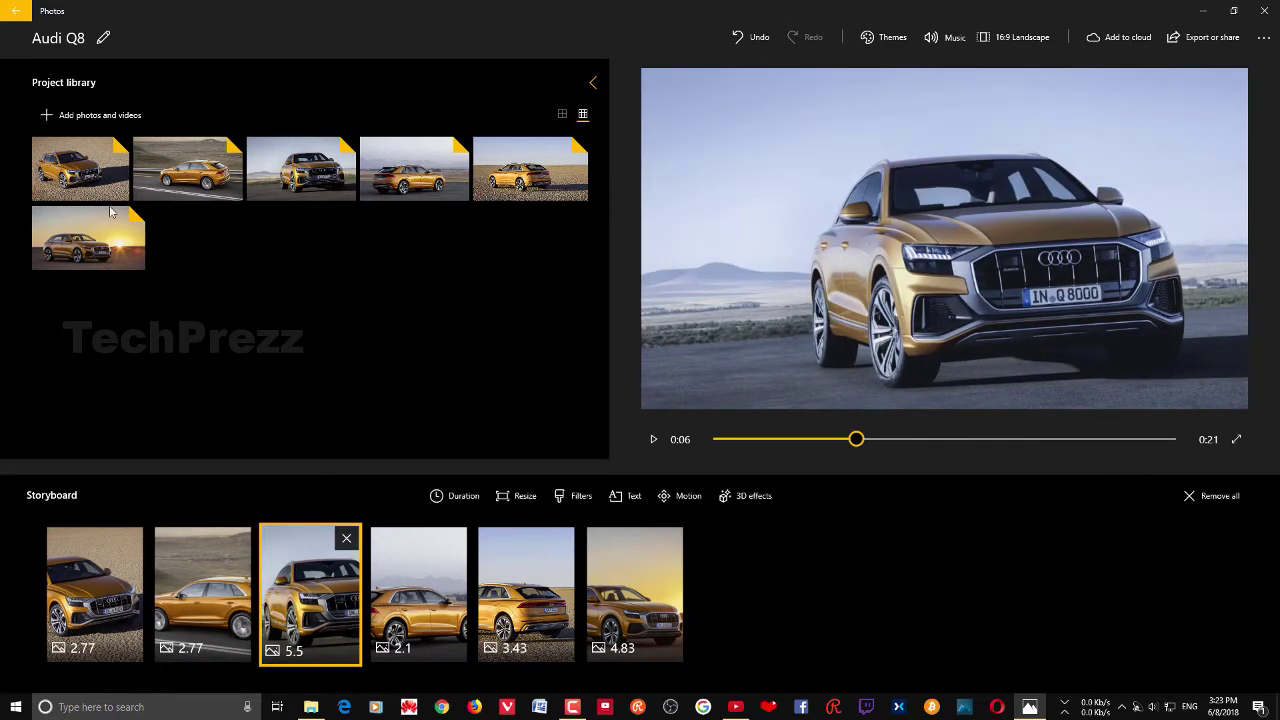
# Import Audi Defined_ 2019 Q8 Design.mp4 from this PC's Audi Q8 Sport Concept SUV folder into the project library
pyautogui.click(101, 117)
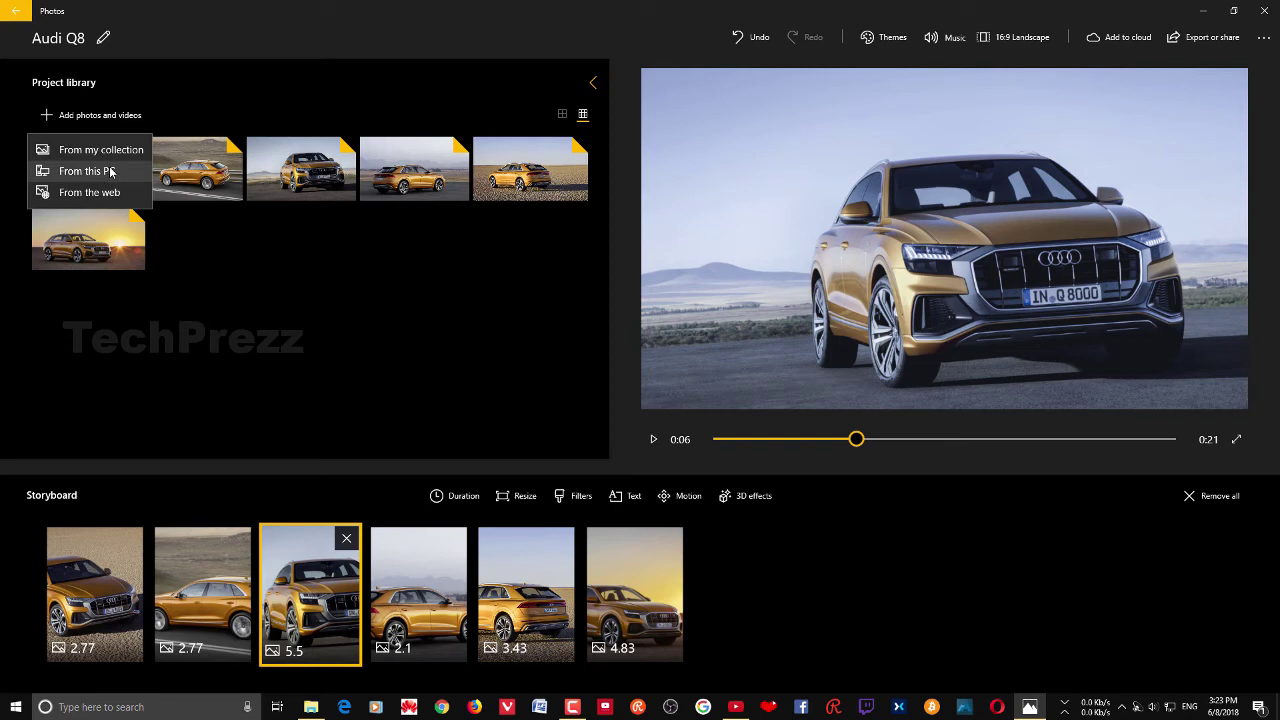
pyautogui.click(111, 172)
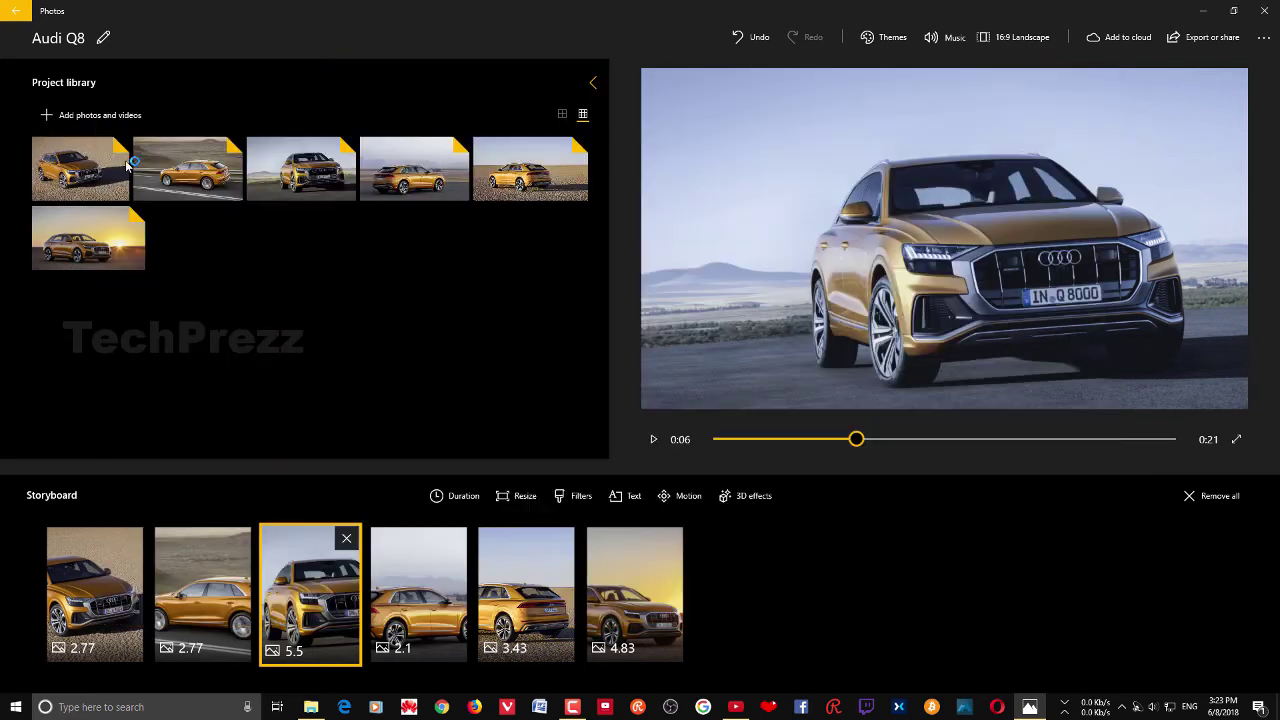
pyautogui.click(126, 117)
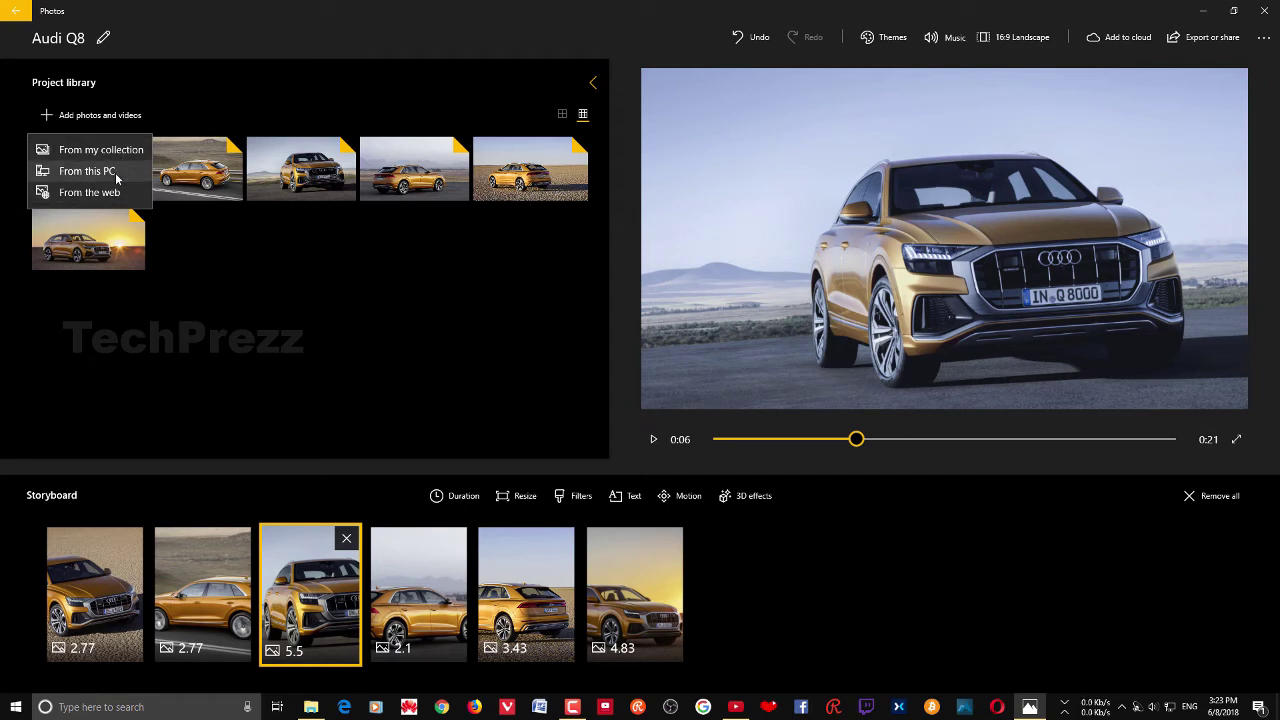
pyautogui.click(116, 172)
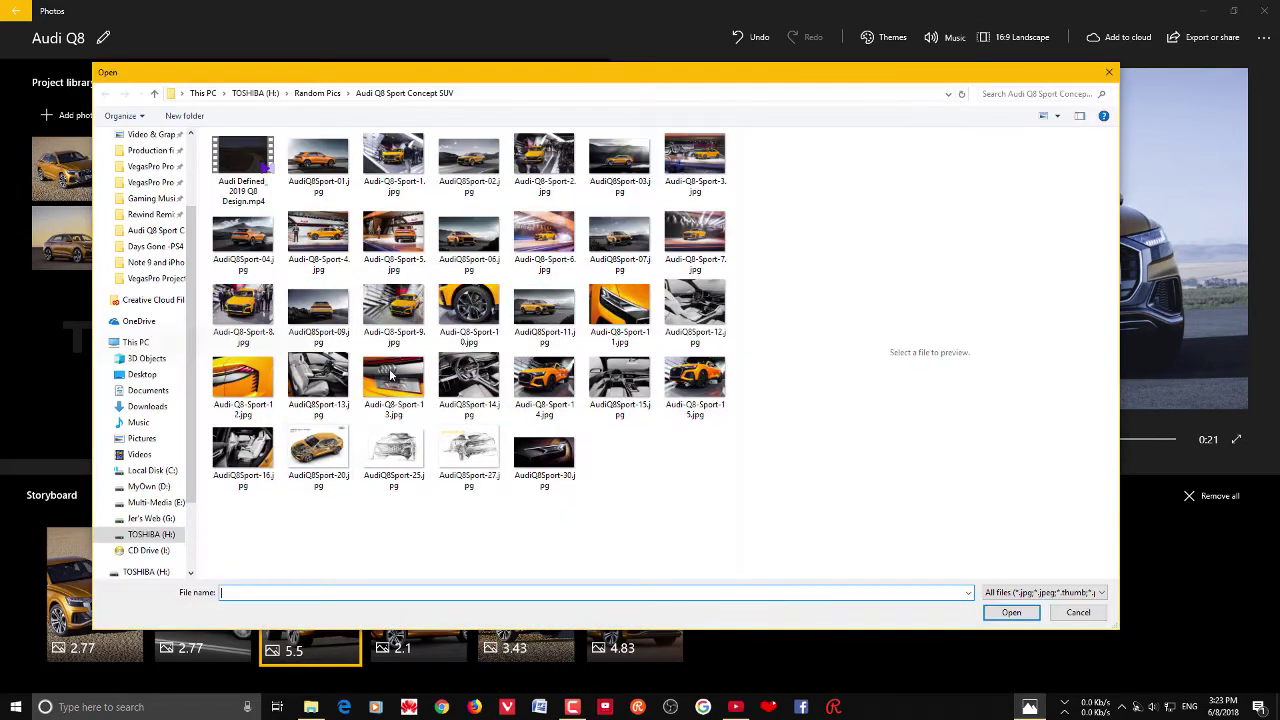
pyautogui.click(242, 160)
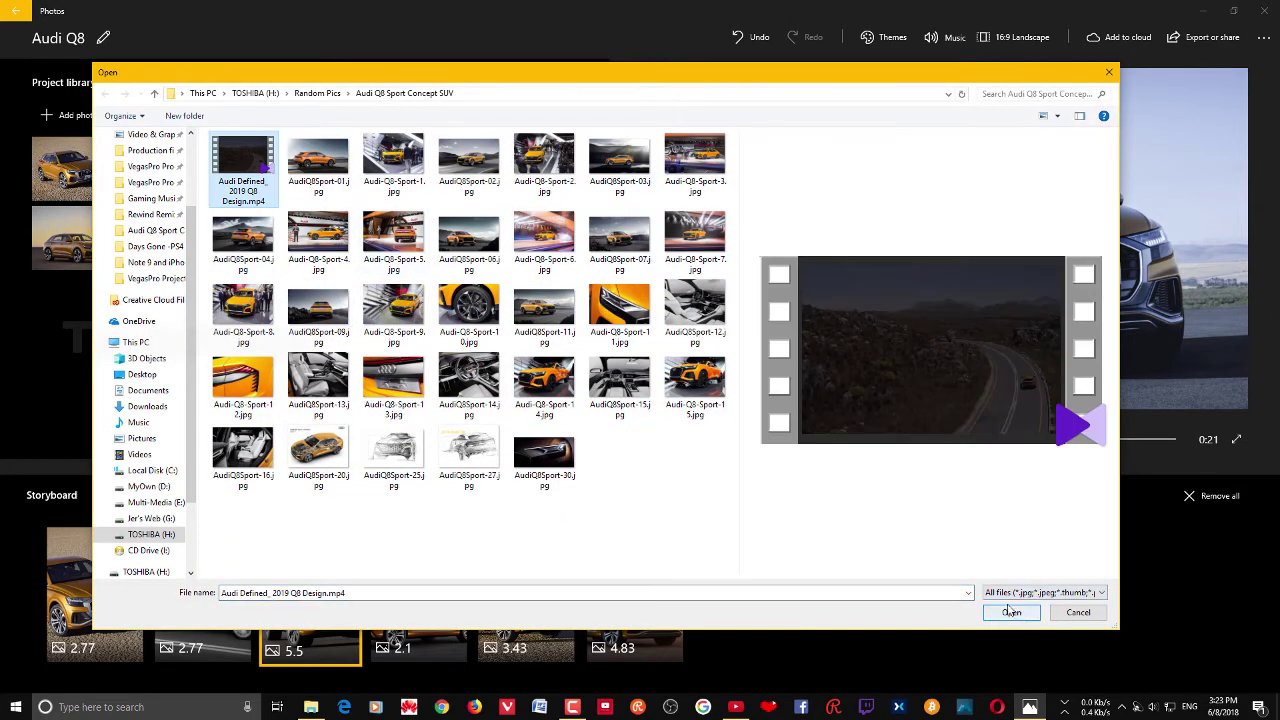
pyautogui.click(1011, 612)
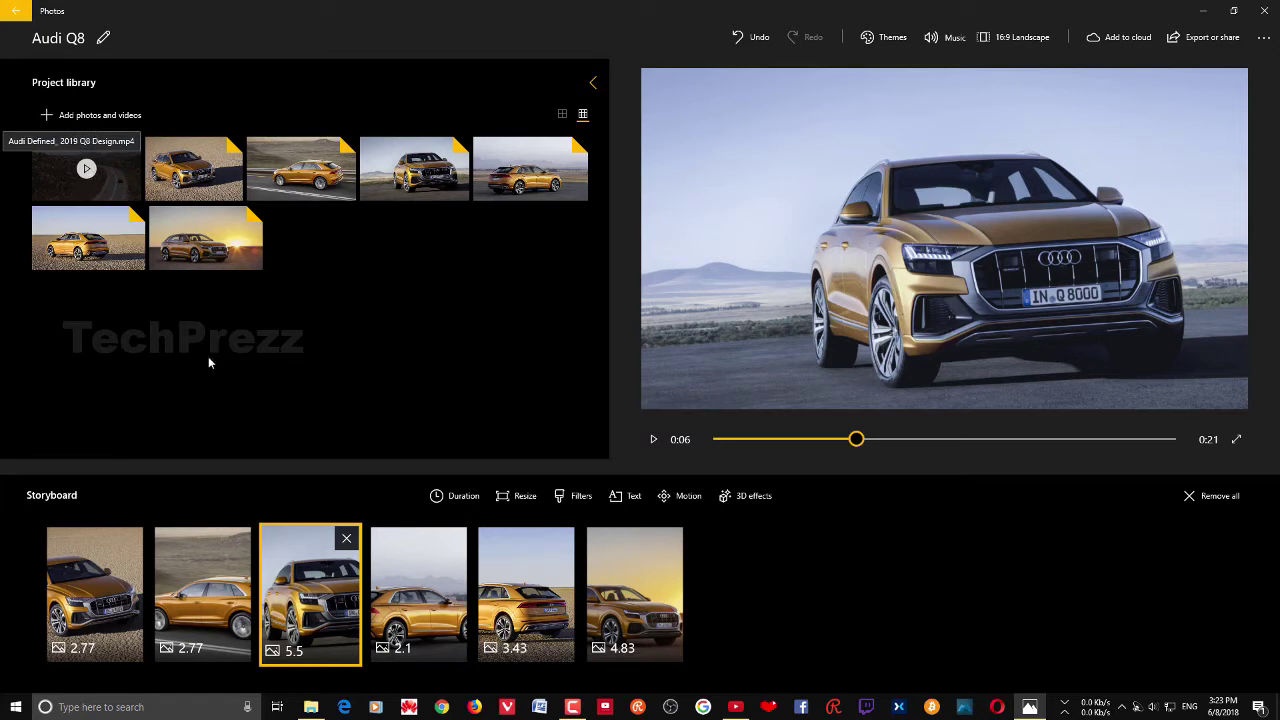
# Add the imported Audi video to the end of the storyboard and go back to the first photo
pyautogui.click(85, 162)
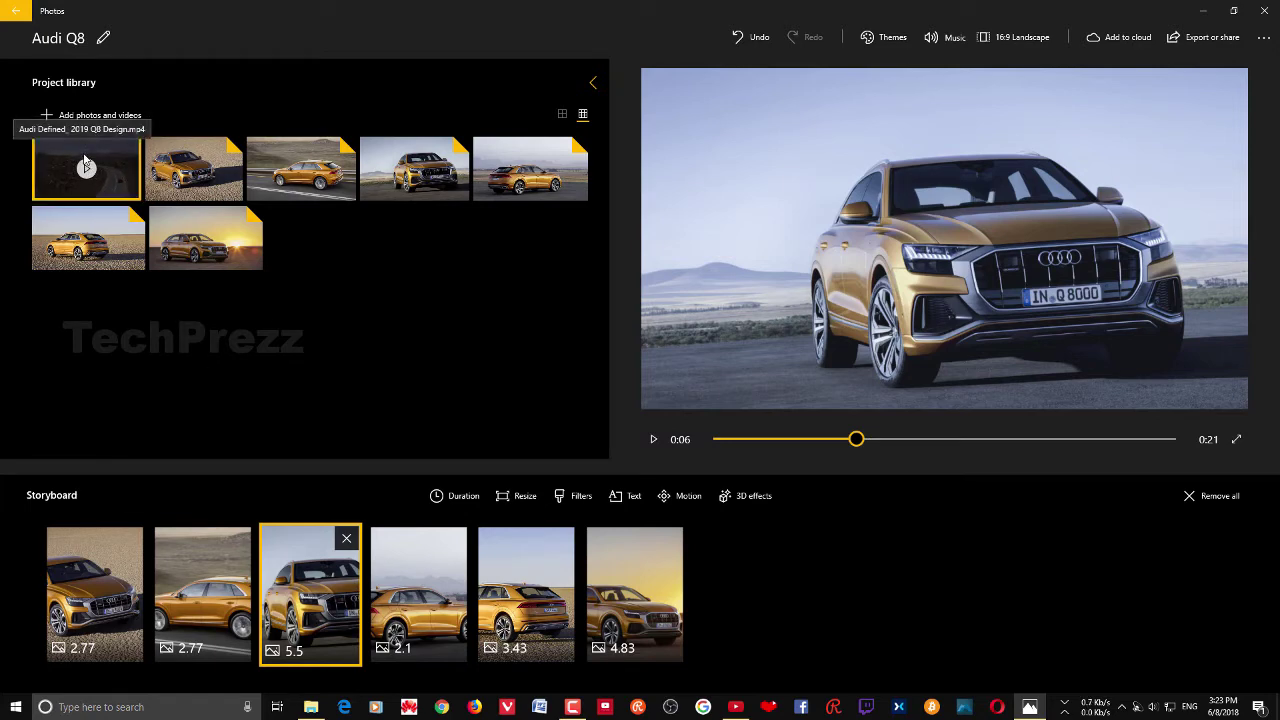
pyautogui.moveTo(85, 162); pyautogui.dragTo(780, 617)
pyautogui.moveTo(861, 620); pyautogui.dragTo(856, 618)
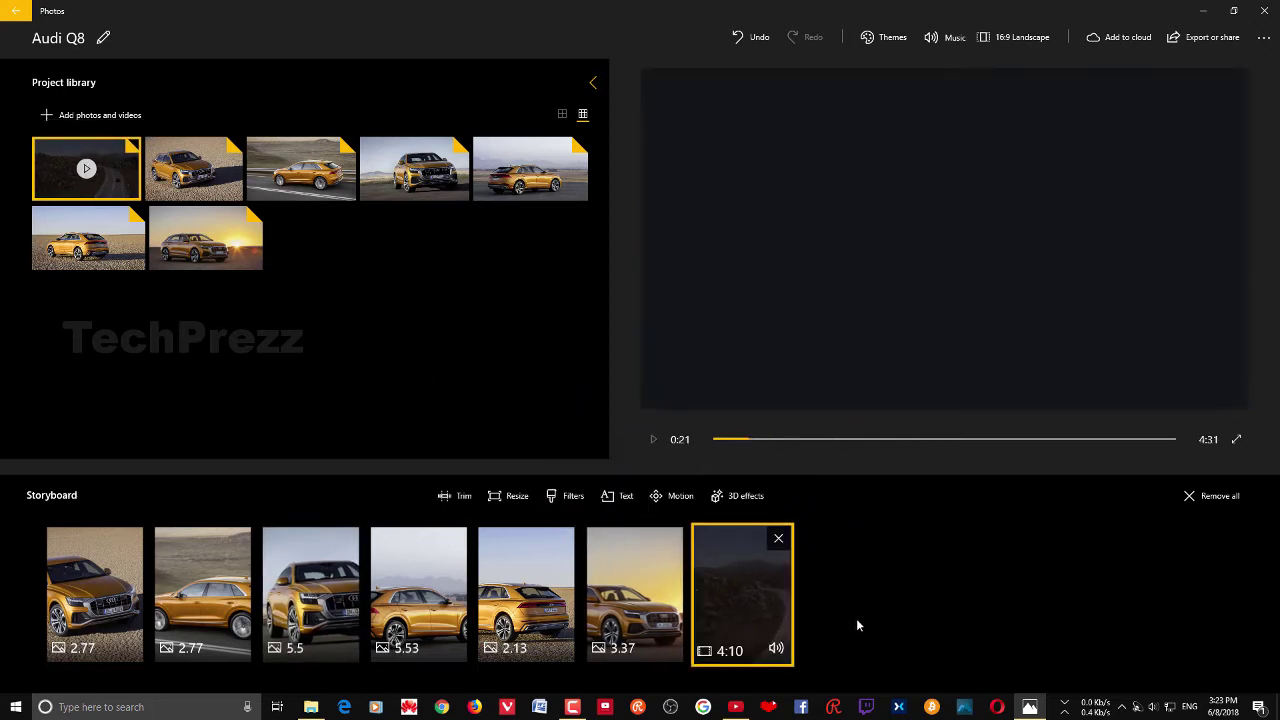
pyautogui.click(115, 598)
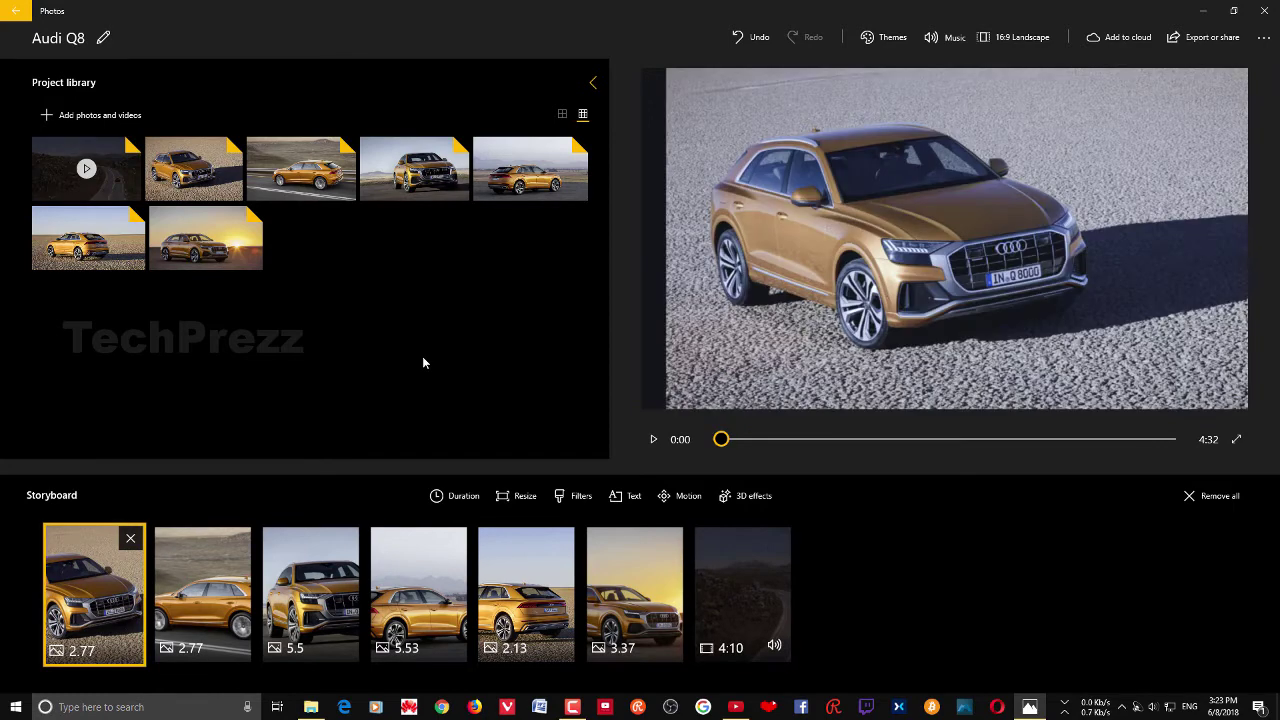
# Add the red taillight photo from the collection to the project and place it at the start of the storyboard
pyautogui.click(98, 115)
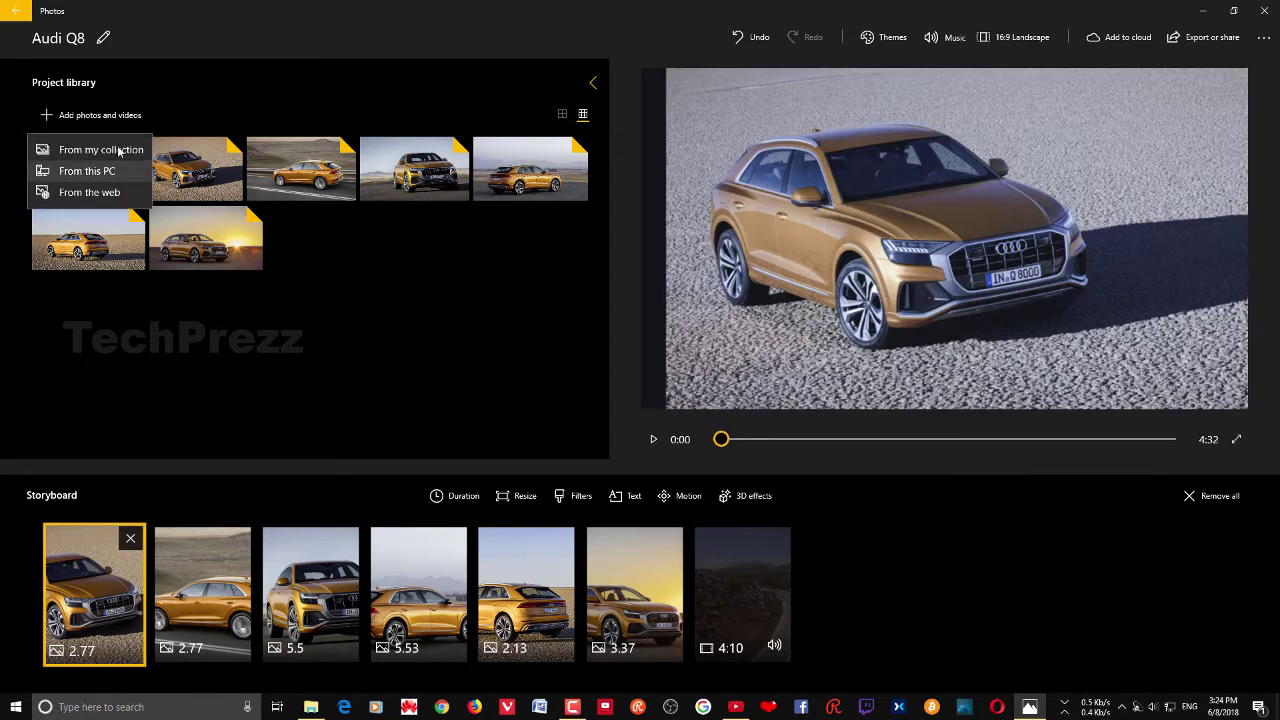
pyautogui.click(125, 149)
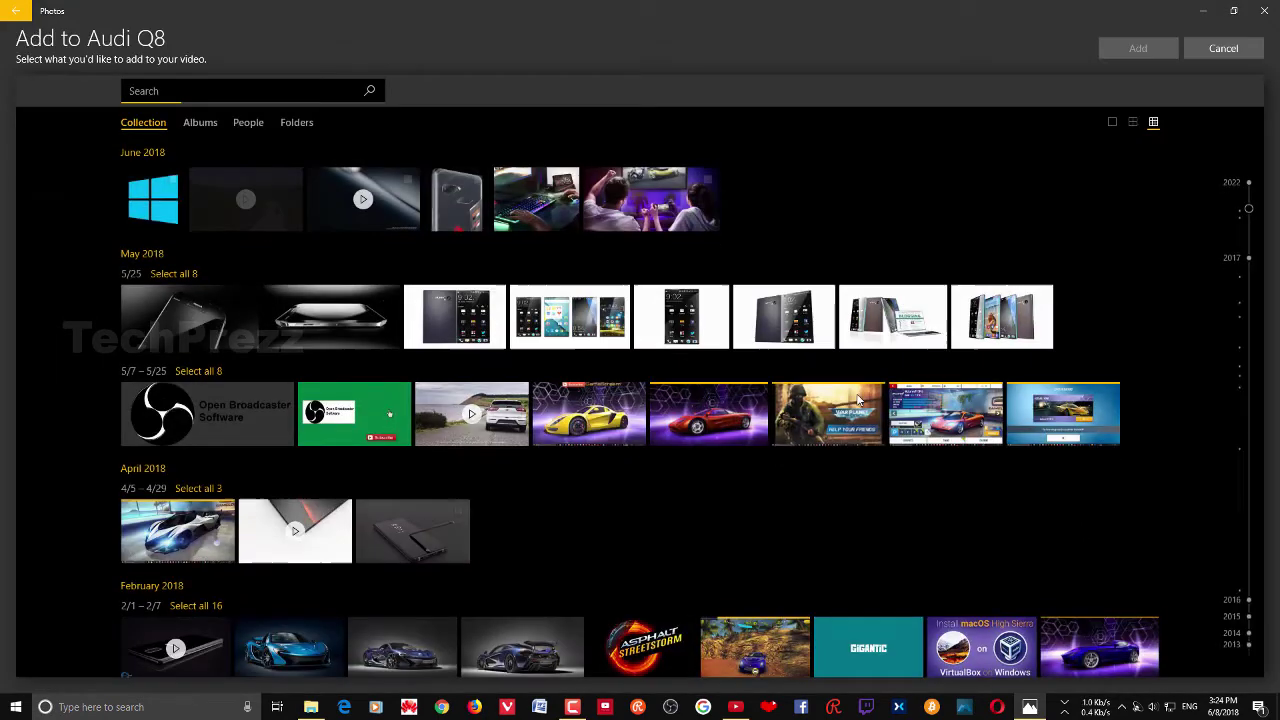
pyautogui.click(907, 430)
pyautogui.click(1138, 48)
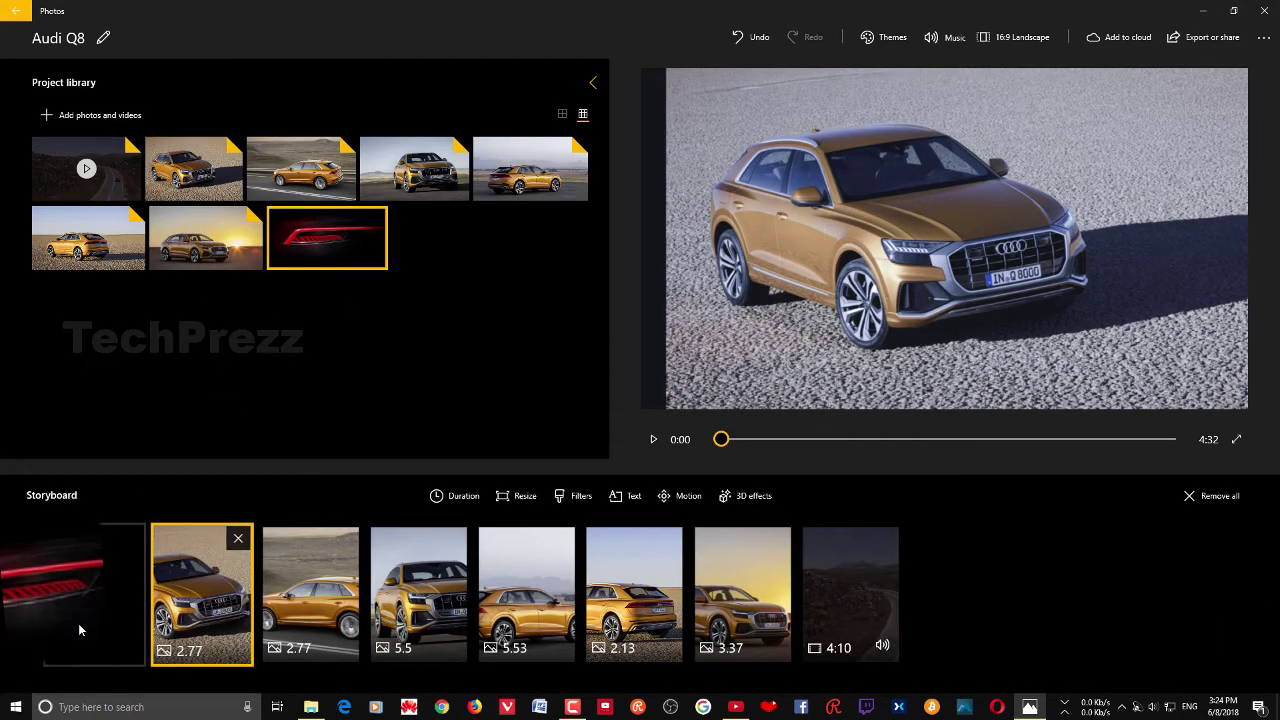
pyautogui.click(113, 567)
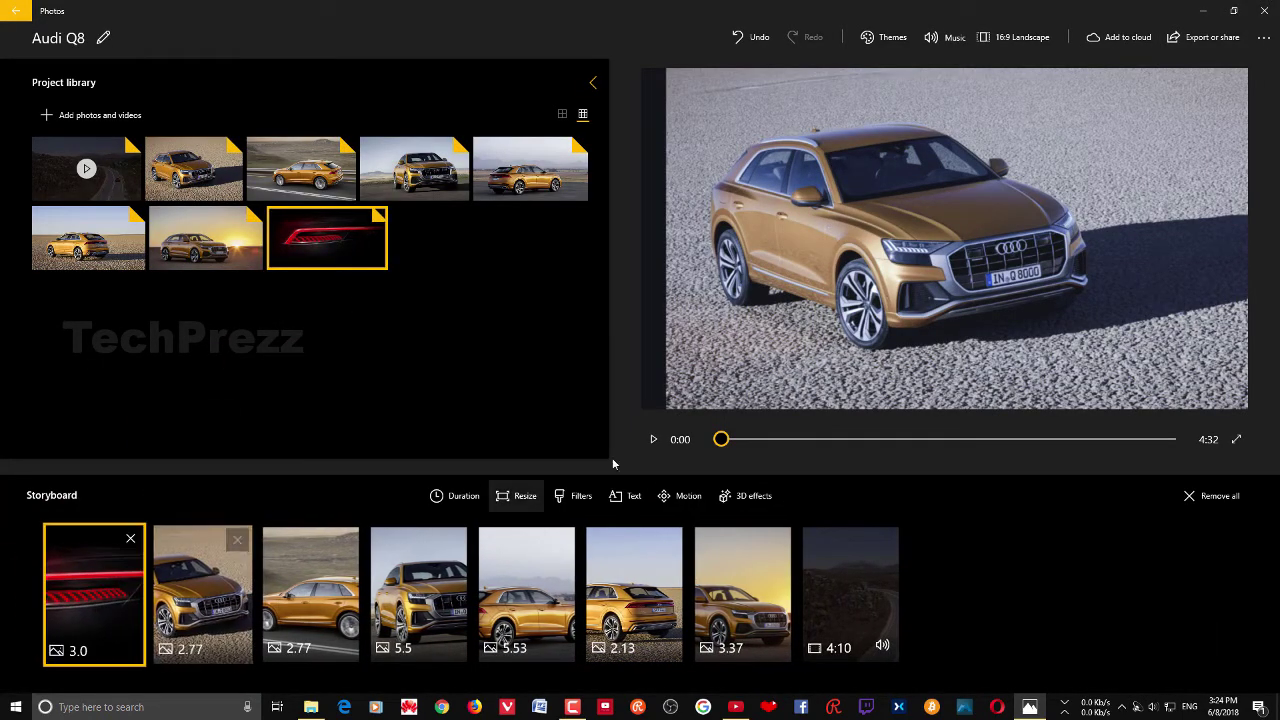
# Play the beginning of the video, pause it, and return to the red taillight photo
pyautogui.click(653, 439)
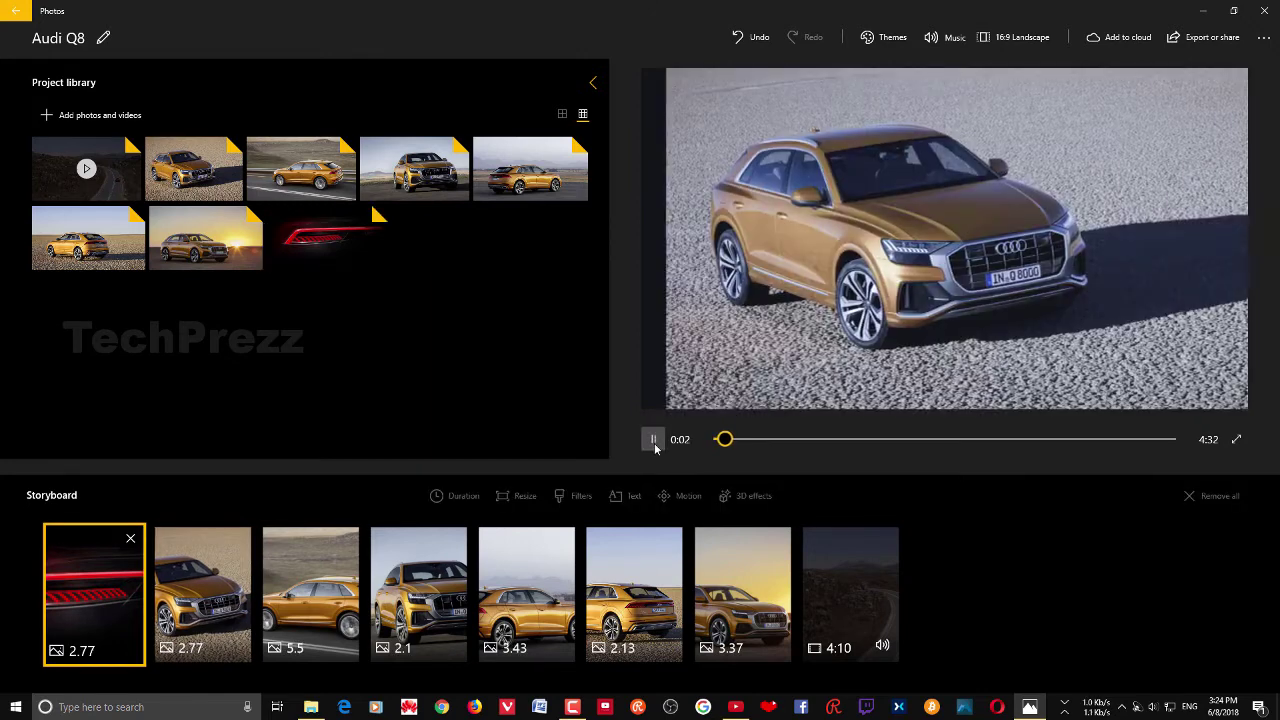
pyautogui.click(653, 439)
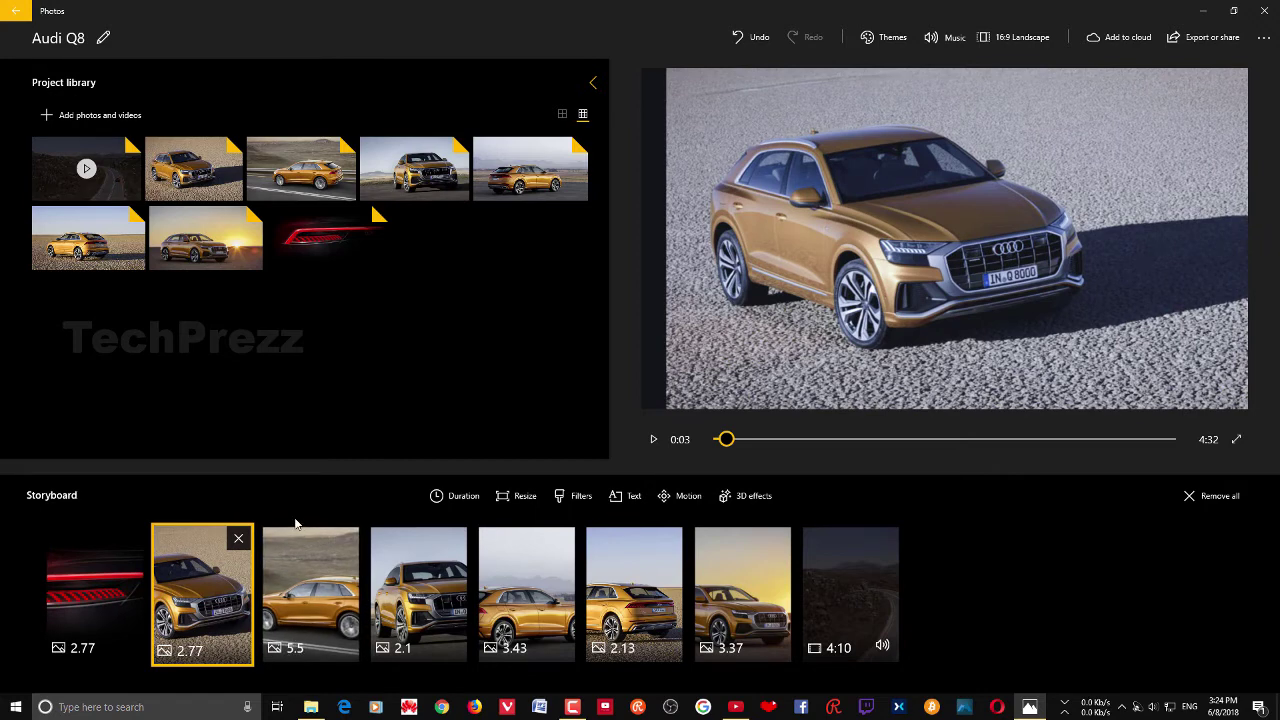
pyautogui.press('Left')
# Pause the Chilled theme preview and set the video to No theme
pyautogui.click(885, 37)
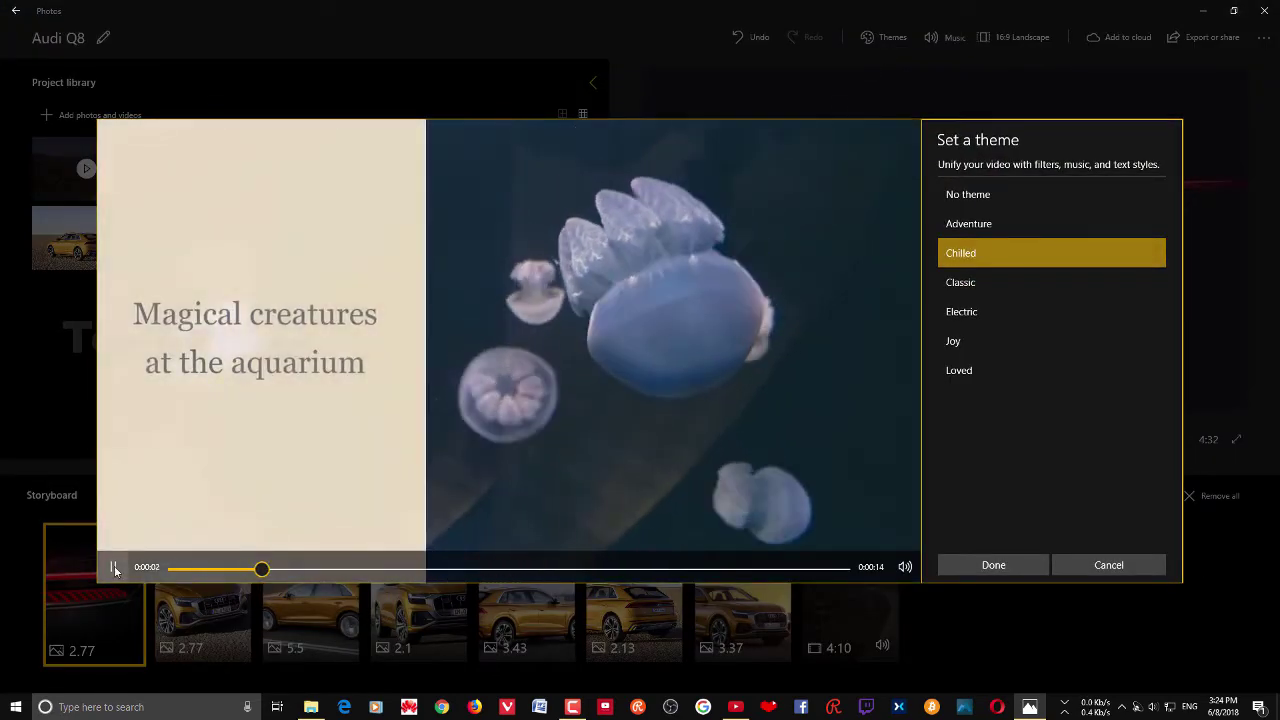
pyautogui.click(357, 457)
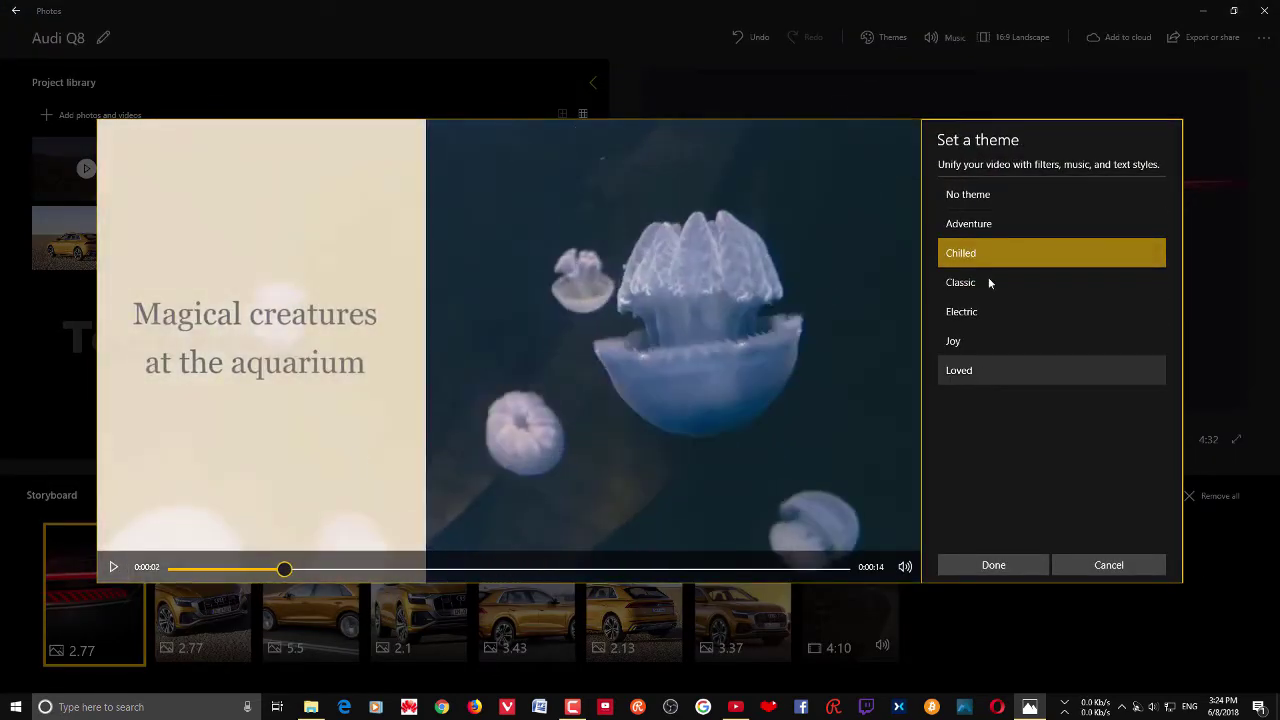
pyautogui.click(997, 199)
pyautogui.click(1000, 567)
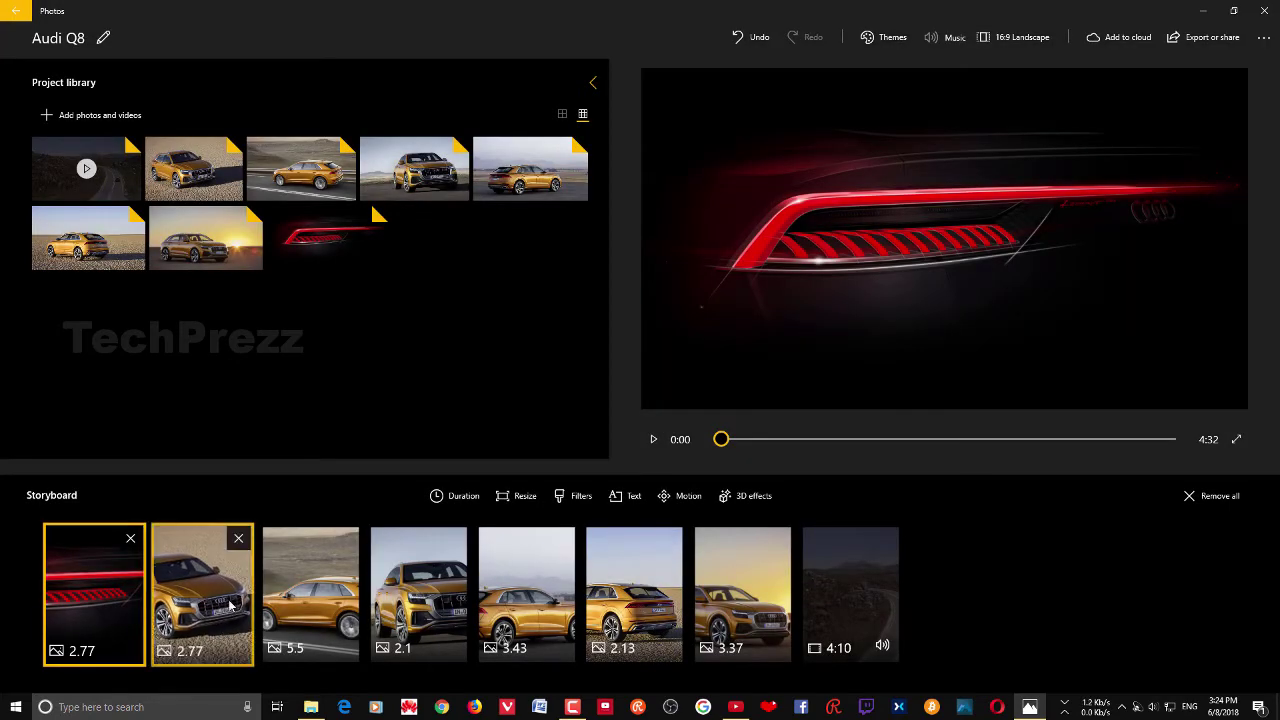
# Check the second and third storyboard photos, then set the red taillight photo's duration to 5 seconds
pyautogui.click(205, 590)
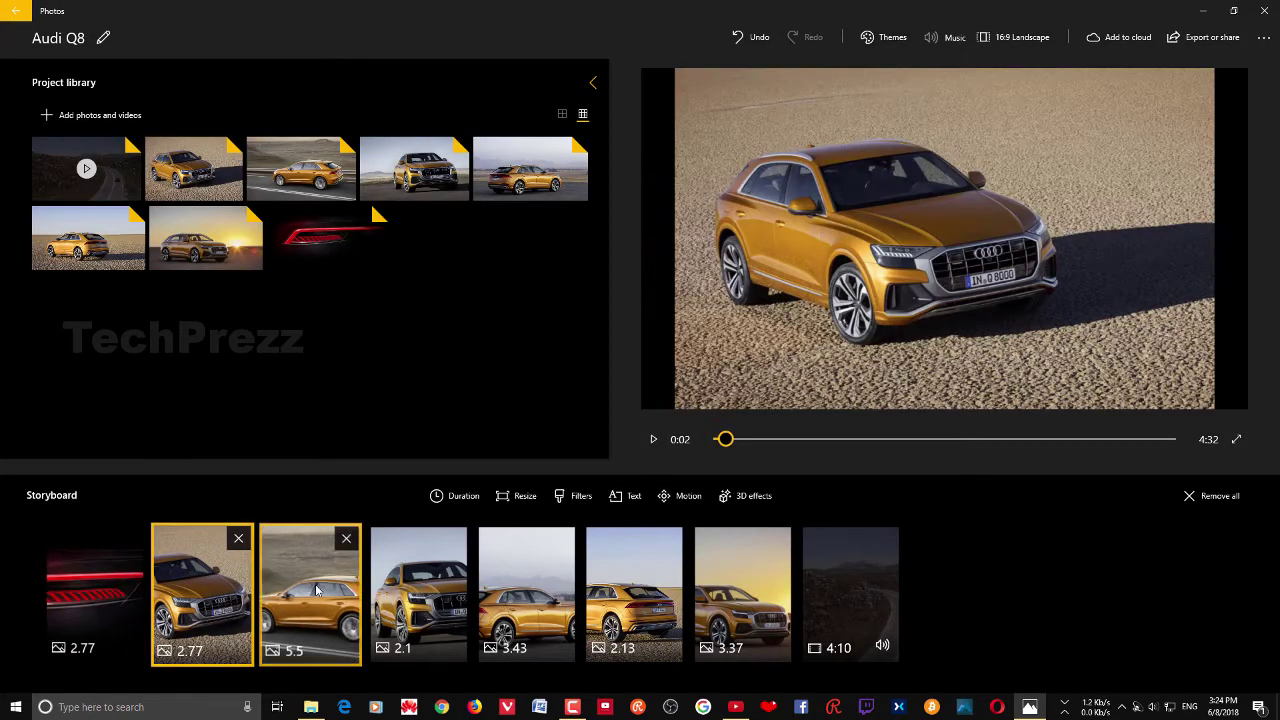
pyautogui.click(316, 590)
pyautogui.click(138, 595)
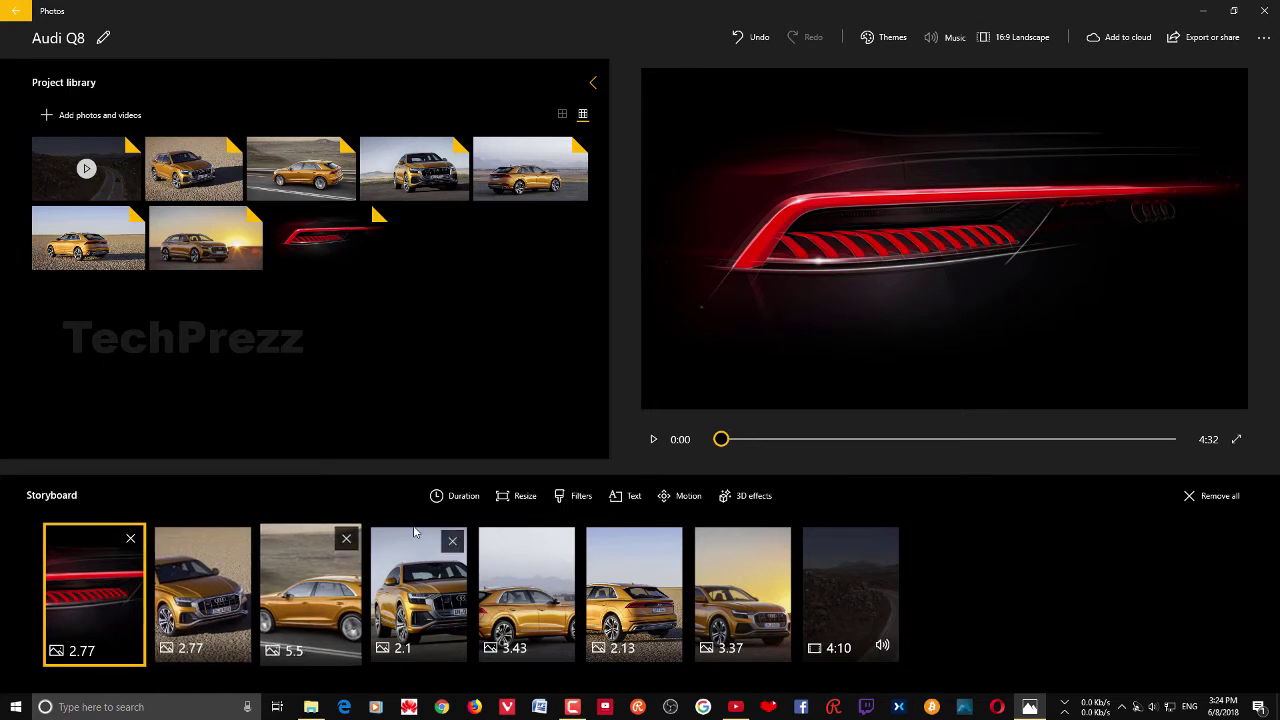
pyautogui.click(445, 497)
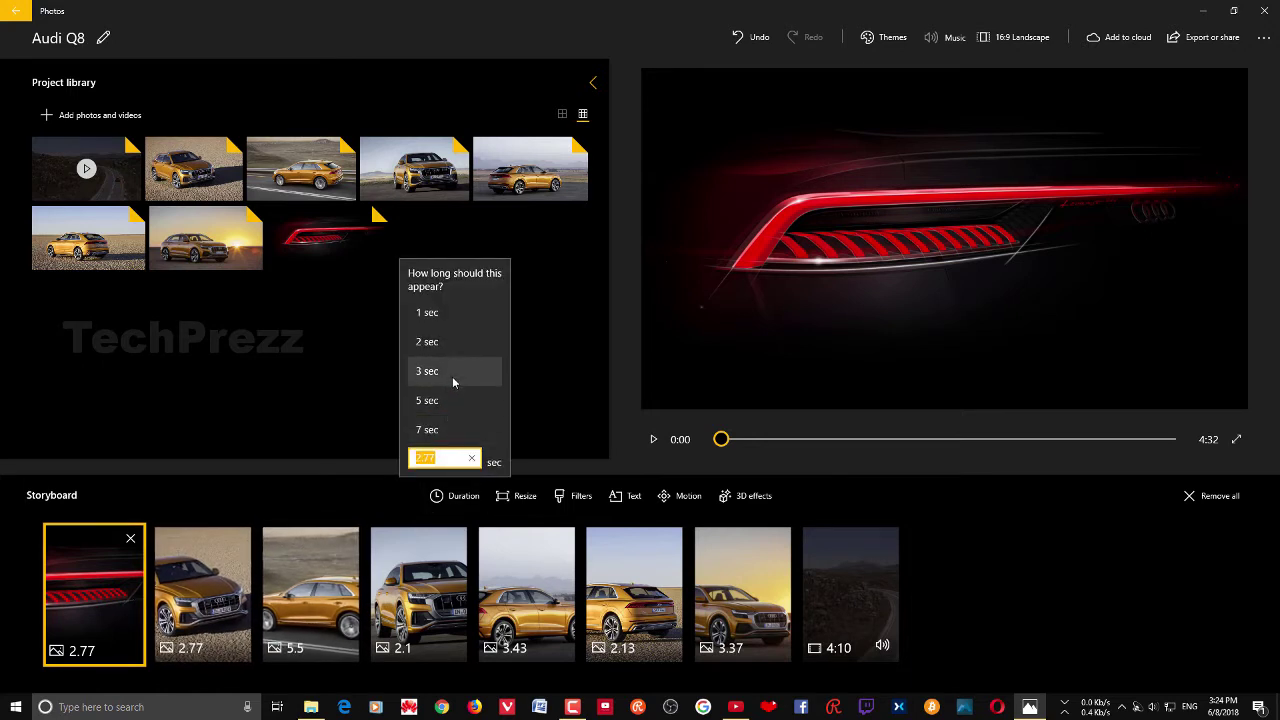
pyautogui.click(455, 399)
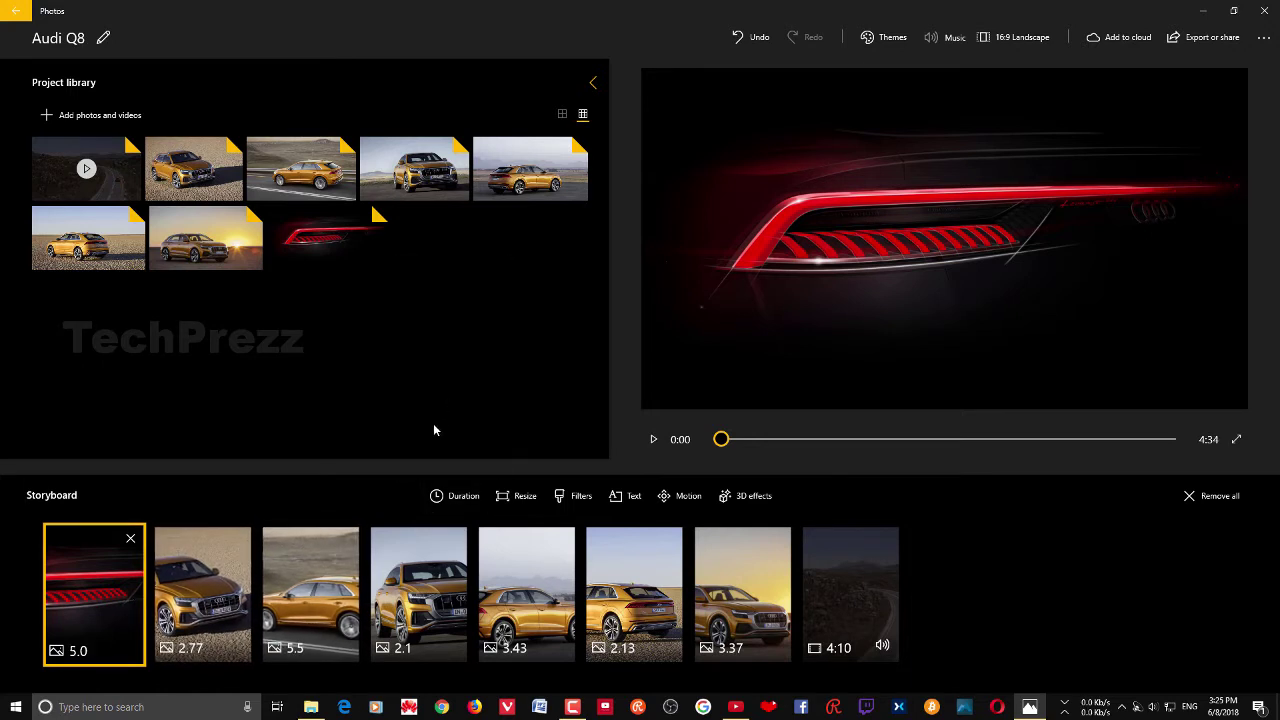
# Set the second storyboard photo's duration to a custom 4 seconds and select the third photo
pyautogui.click(203, 590)
pyautogui.click(455, 496)
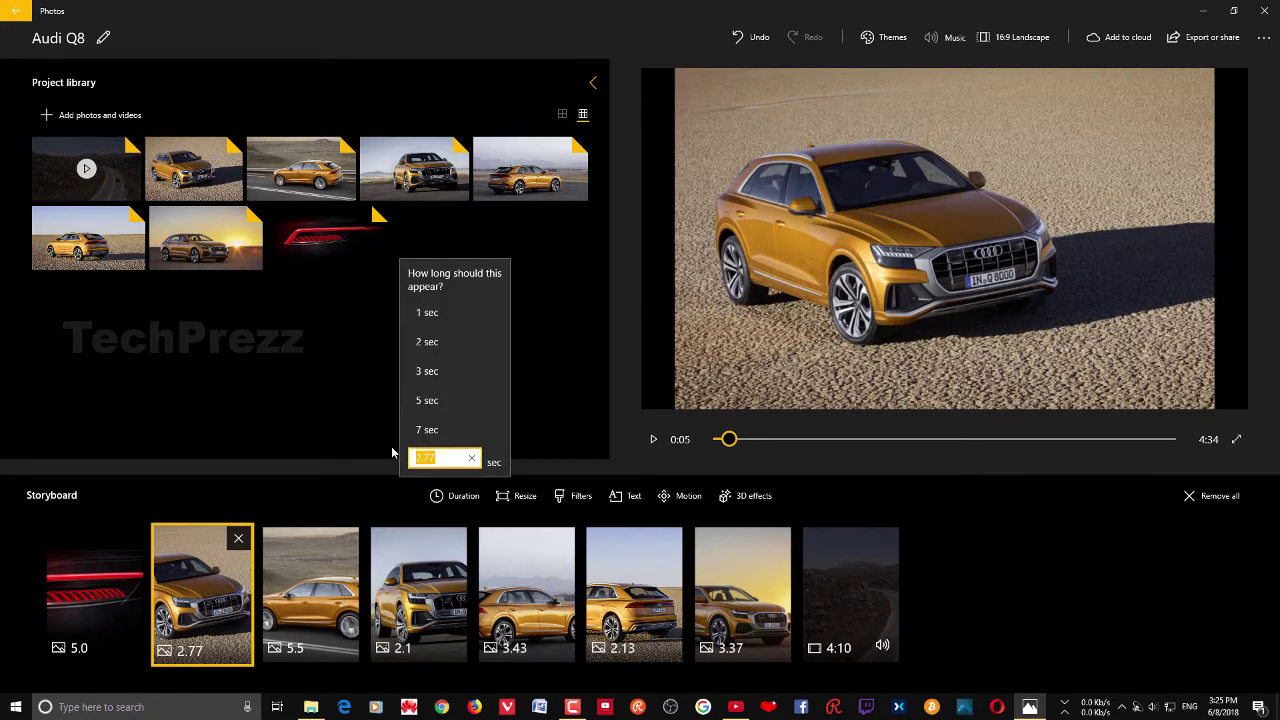
pyautogui.moveTo(436, 457); pyautogui.dragTo(421, 457)
pyautogui.write('4')
pyautogui.press('Return')
pyautogui.click(310, 585)
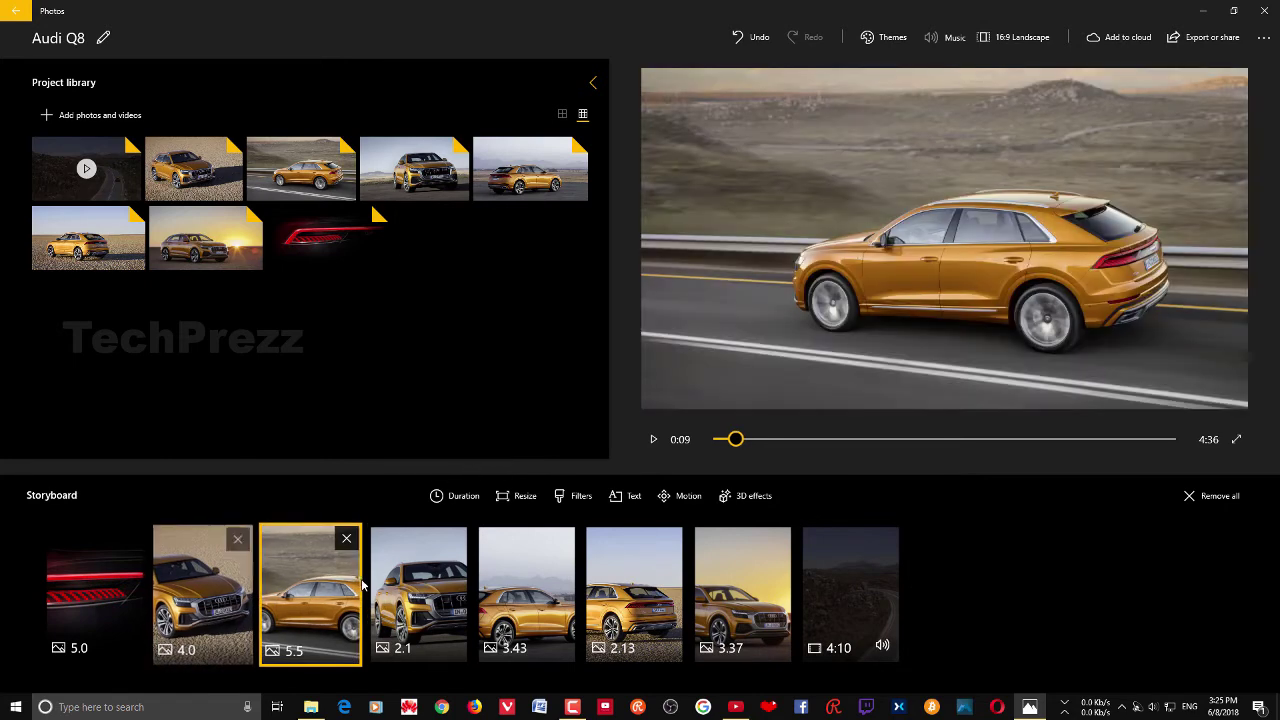
# Set the durations of the third through seventh storyboard photos to 5 seconds each
pyautogui.click(453, 497)
pyautogui.click(491, 400)
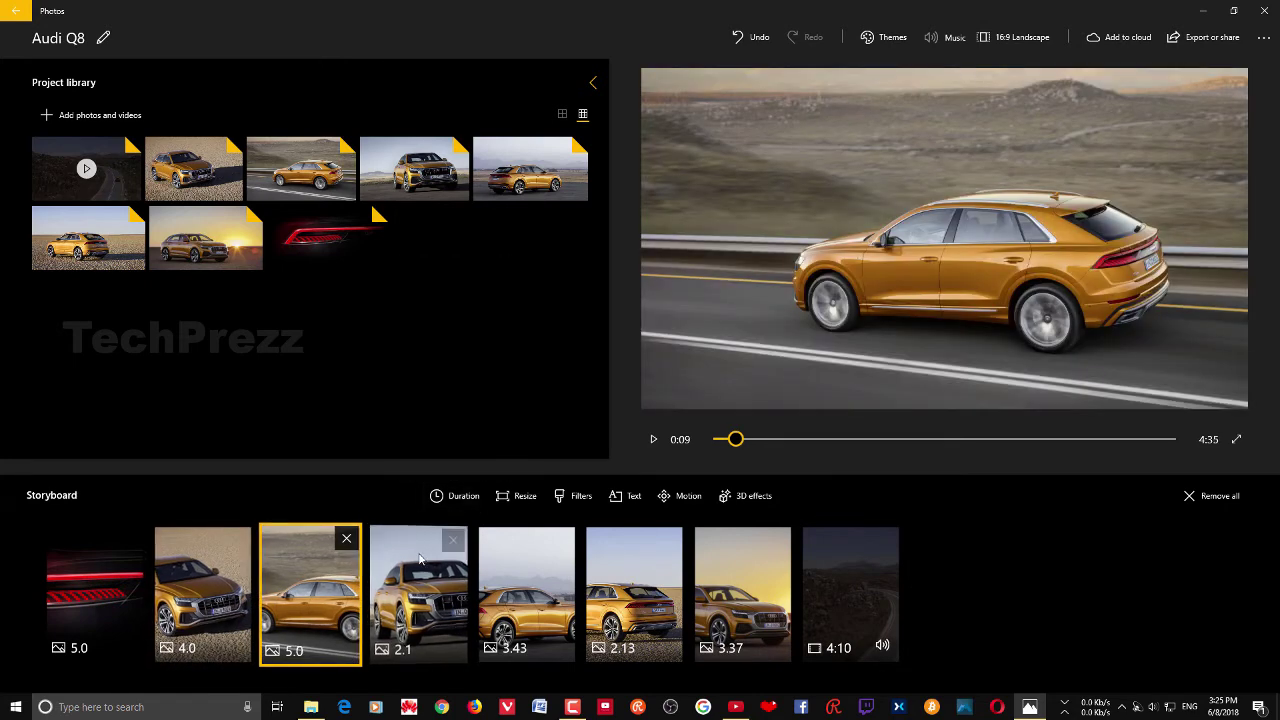
pyautogui.click(461, 493)
pyautogui.click(461, 402)
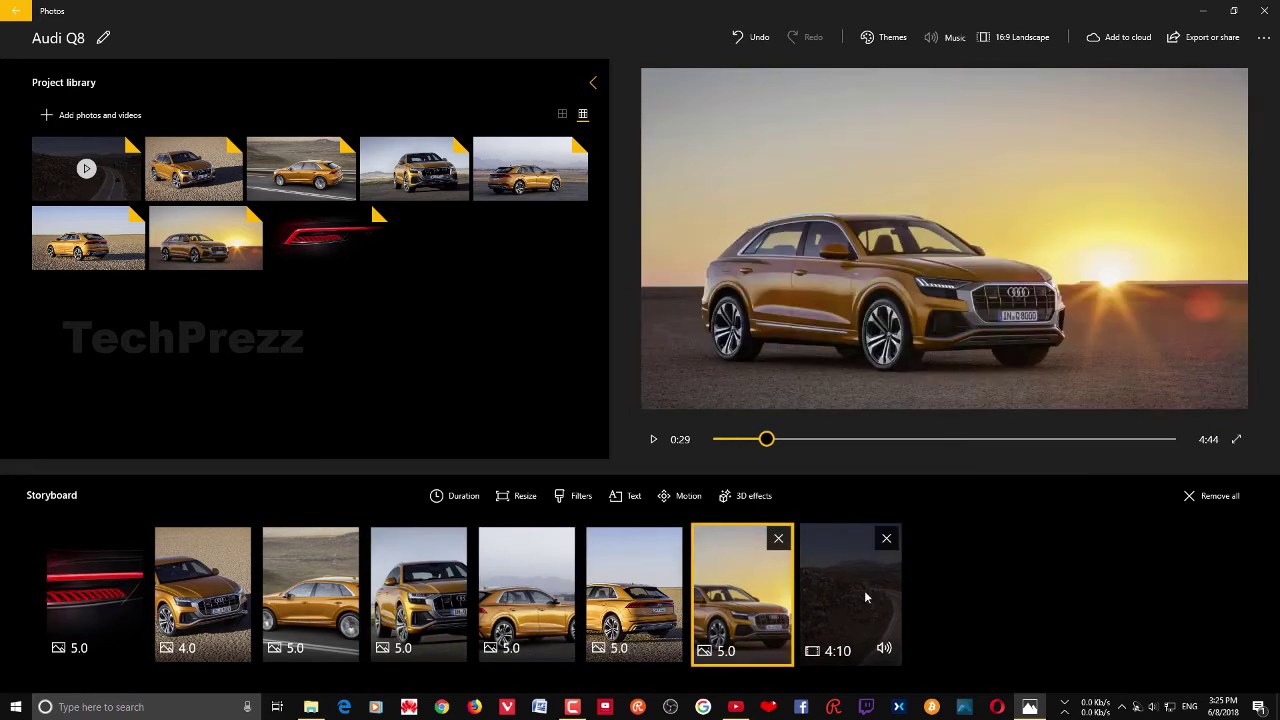
# Trim the video clip at the storyboard's end to 15.93 seconds, running from about 0:29 to 0:45
pyautogui.click(866, 597)
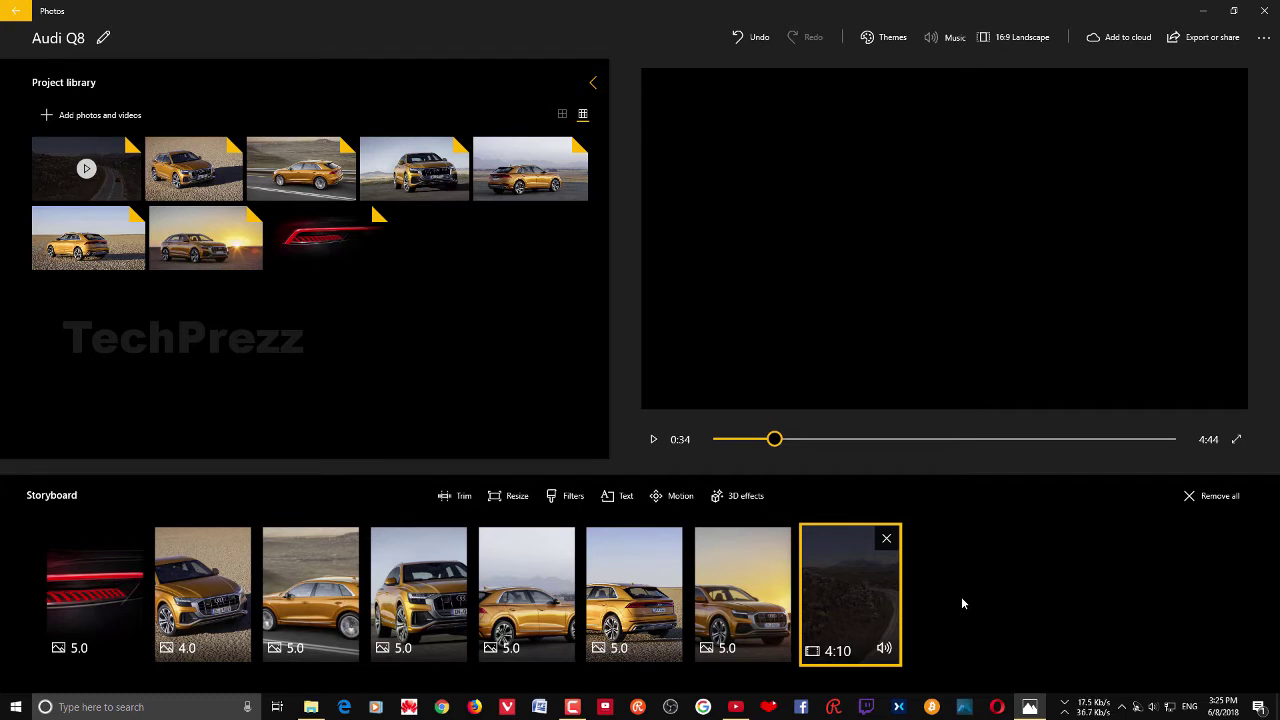
pyautogui.click(448, 497)
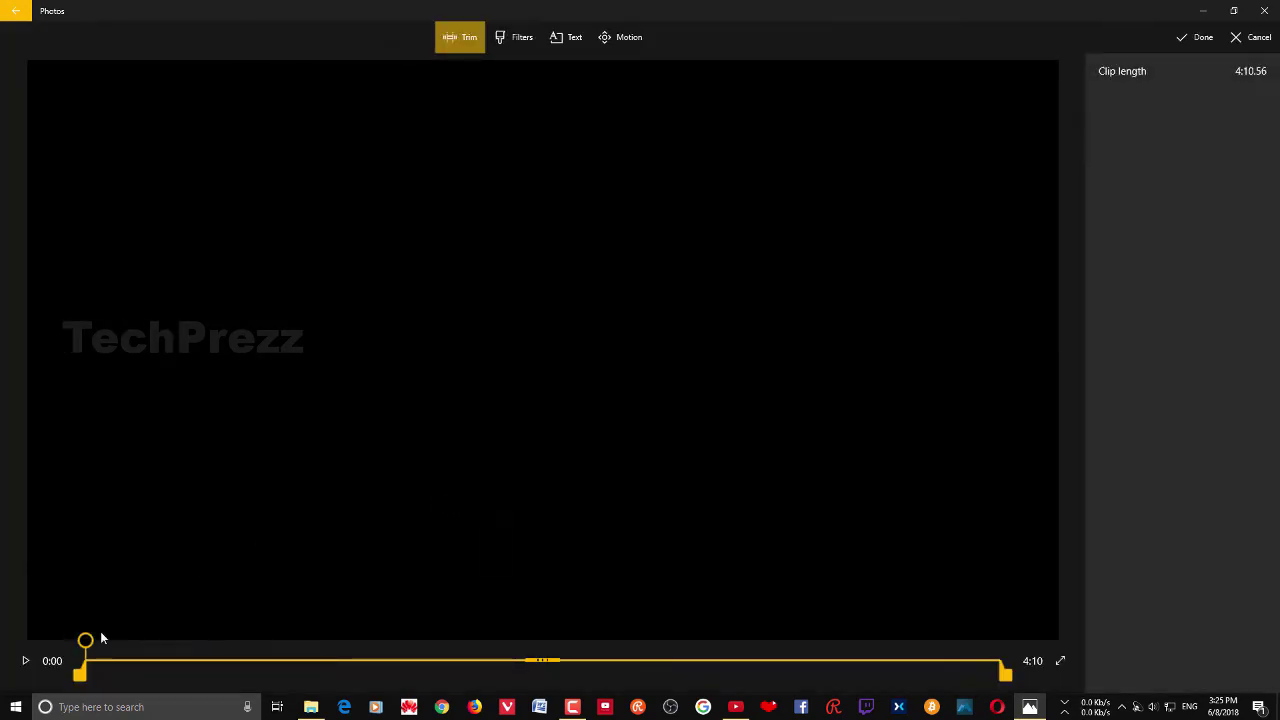
pyautogui.moveTo(80, 674); pyautogui.dragTo(165, 670)
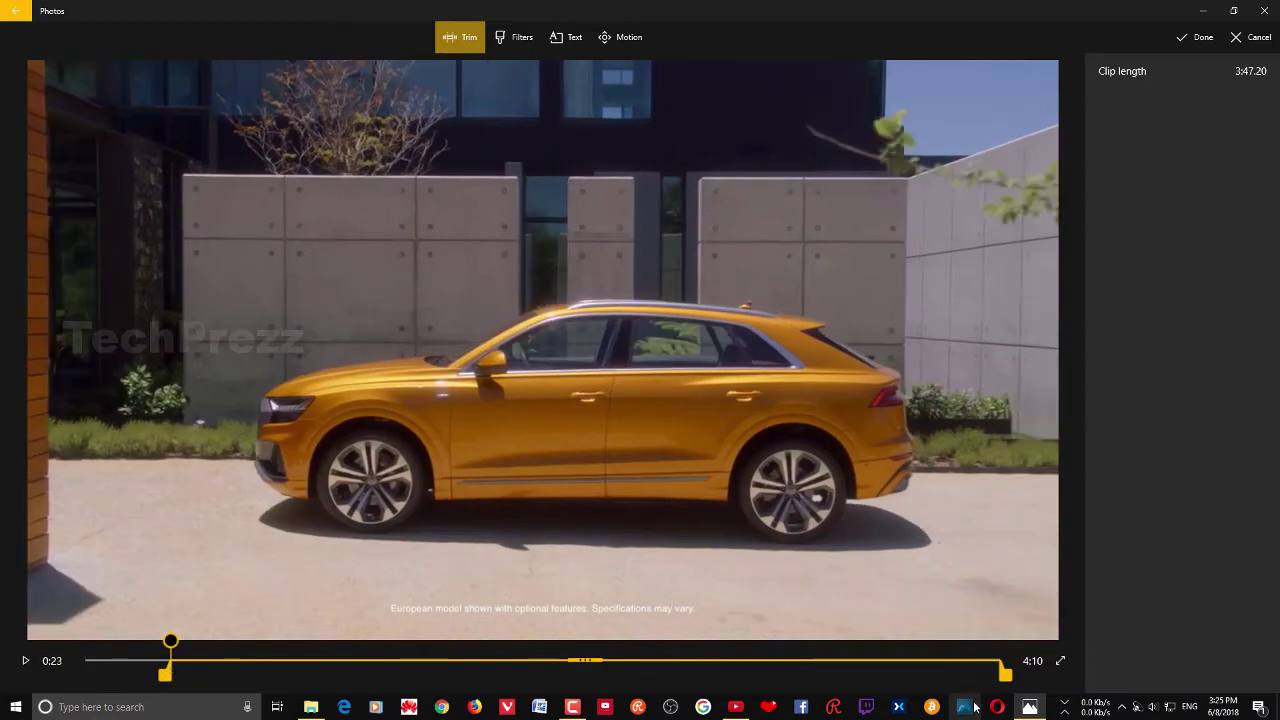
pyautogui.moveTo(1004, 674); pyautogui.dragTo(258, 672)
pyautogui.moveTo(166, 674); pyautogui.dragTo(186, 680)
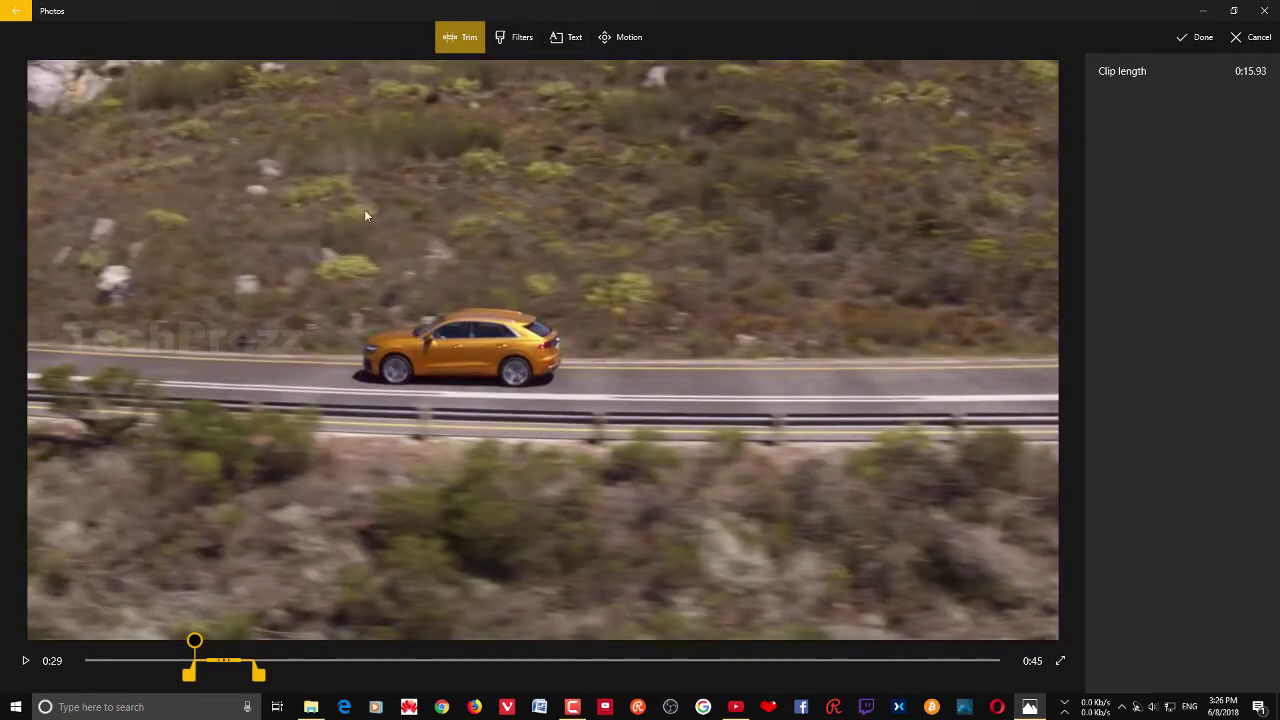
# Try the Iceberg filter on the clip and return it to Original
pyautogui.click(508, 41)
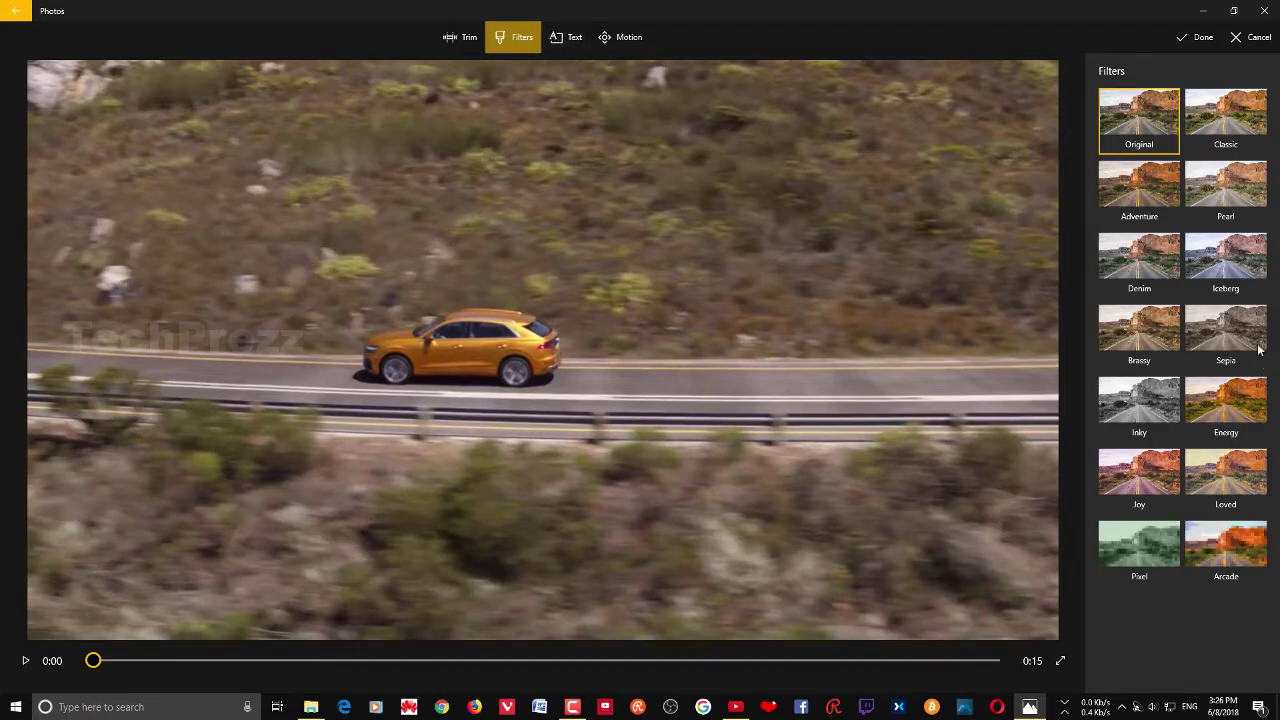
pyautogui.click(1229, 284)
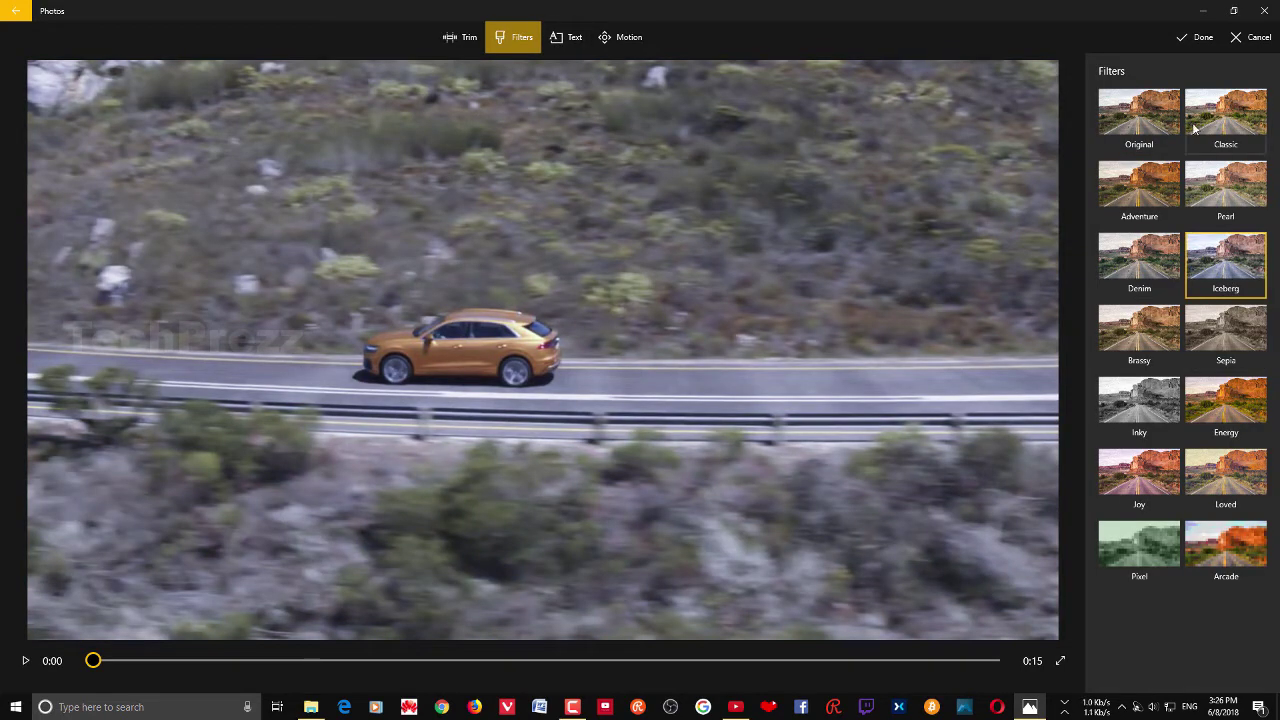
pyautogui.click(1134, 147)
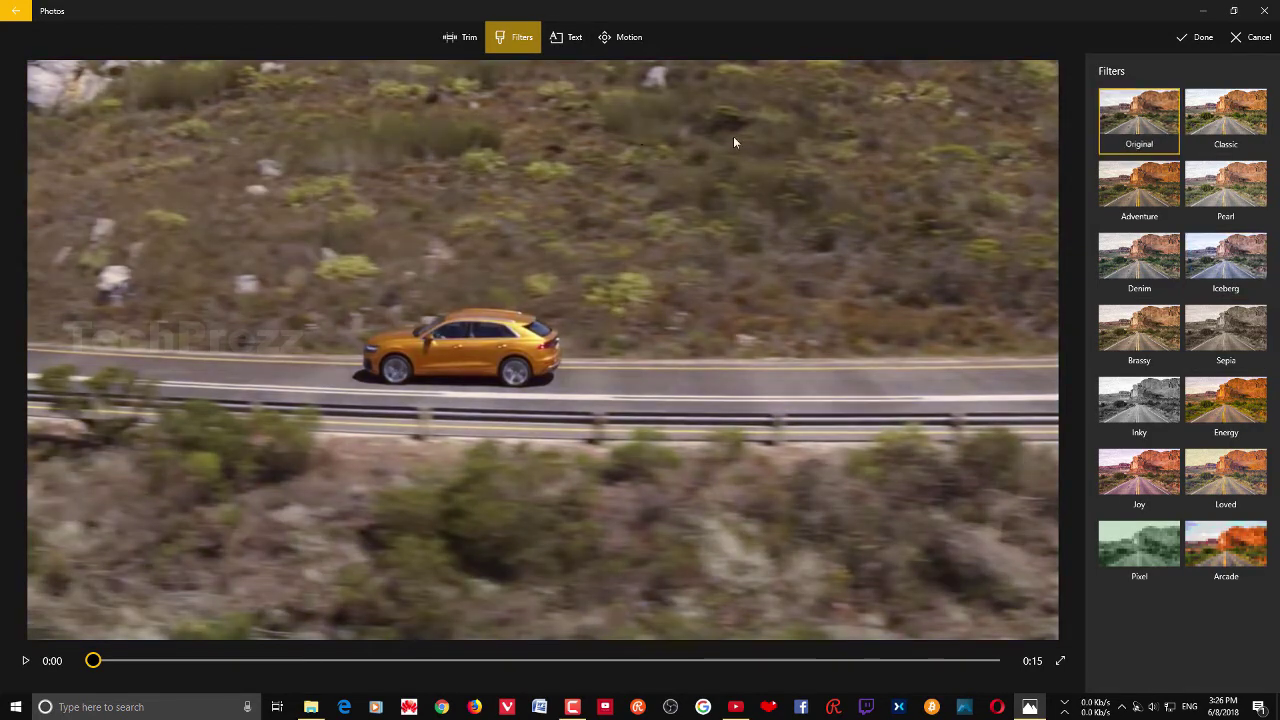
# Add the text "Audi Q8" to the clip in the Fresh style with the lower caption layout and save the clip edits
pyautogui.click(572, 42)
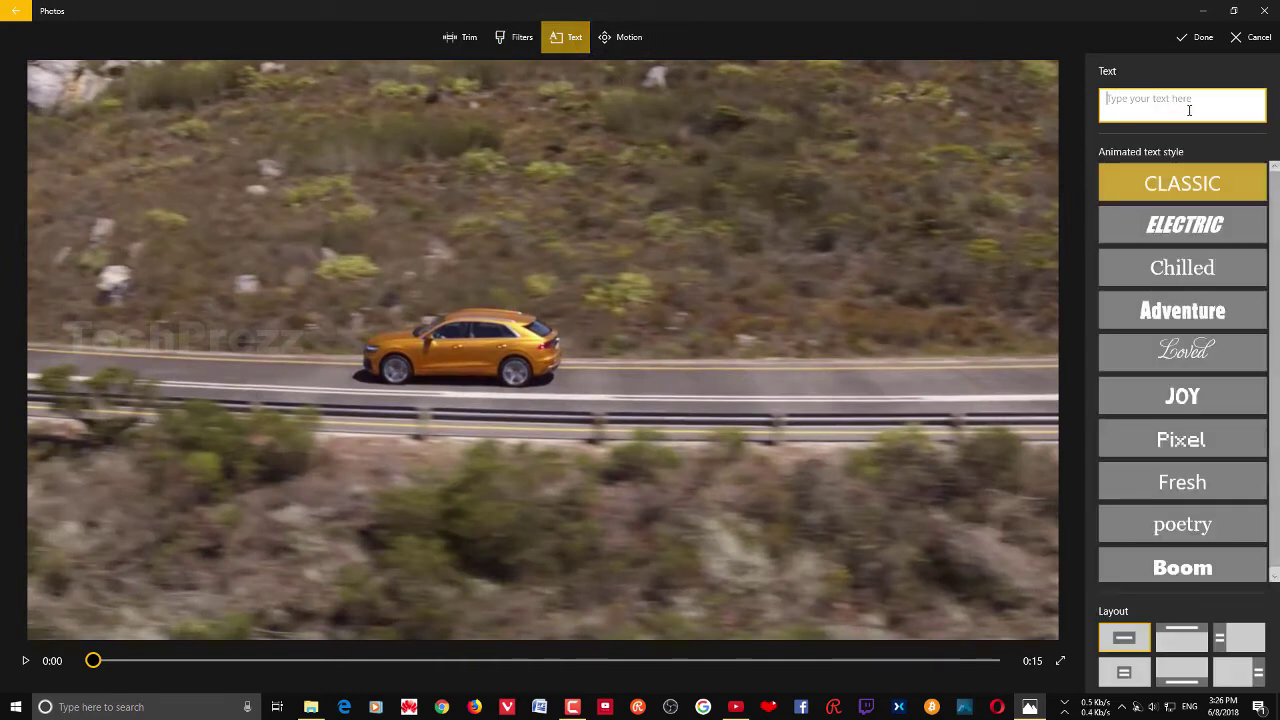
pyautogui.write('Audi')
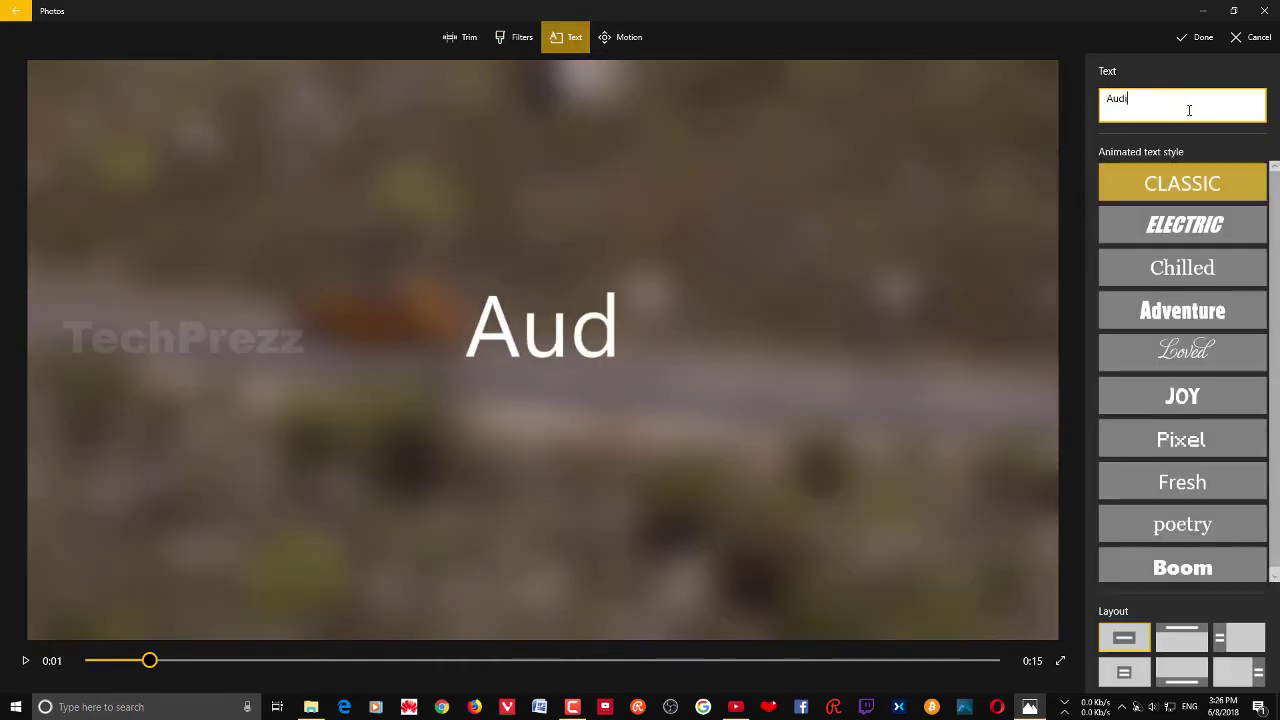
pyautogui.write(' Q8')
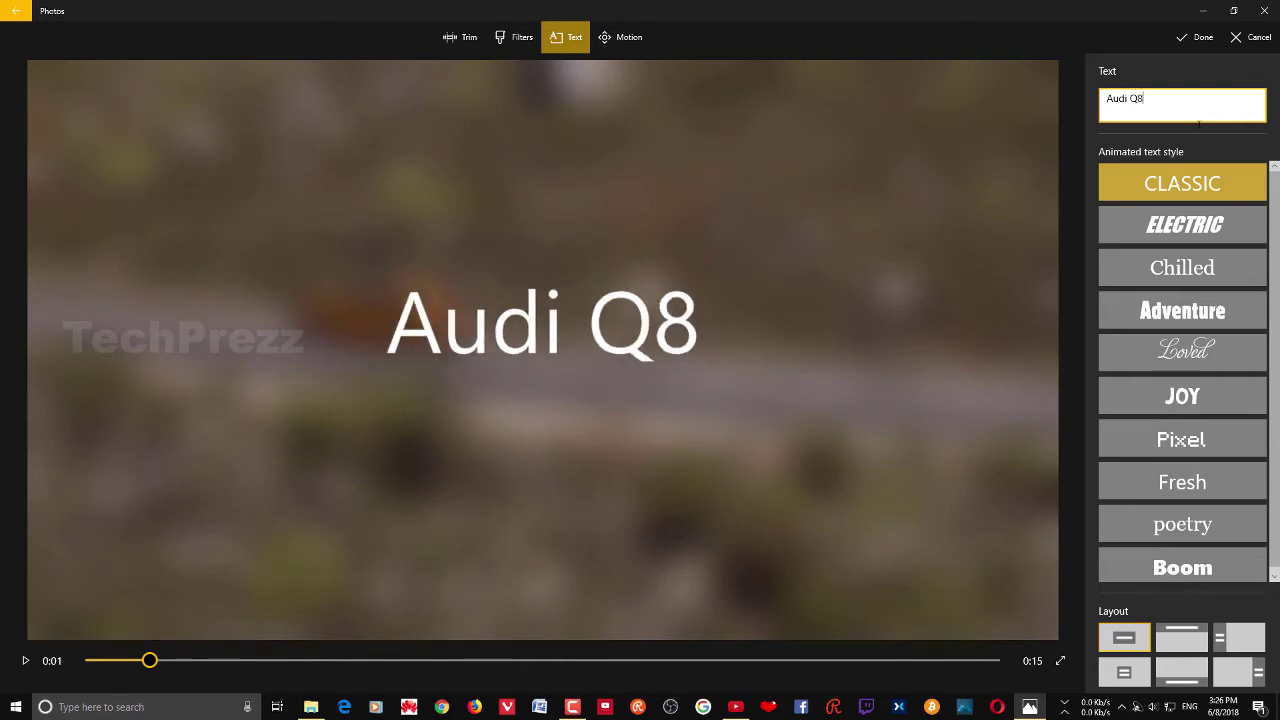
pyautogui.click(1208, 536)
pyautogui.click(1191, 489)
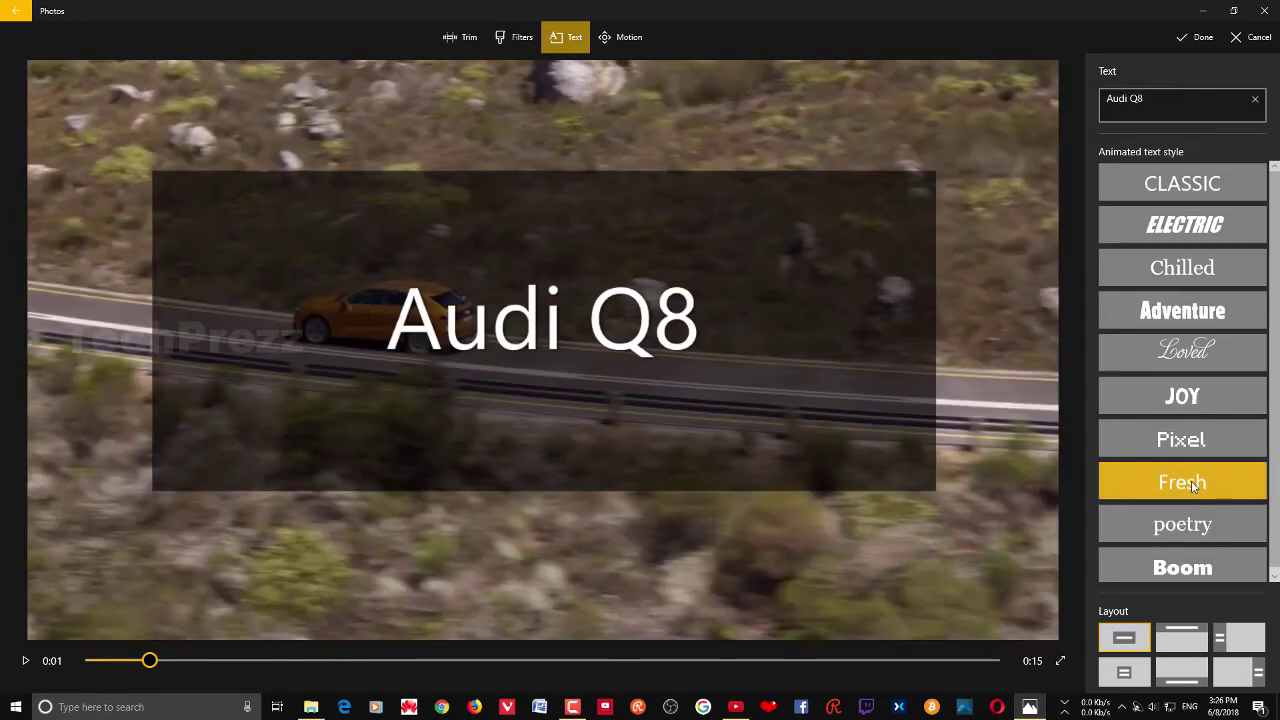
pyautogui.click(1182, 672)
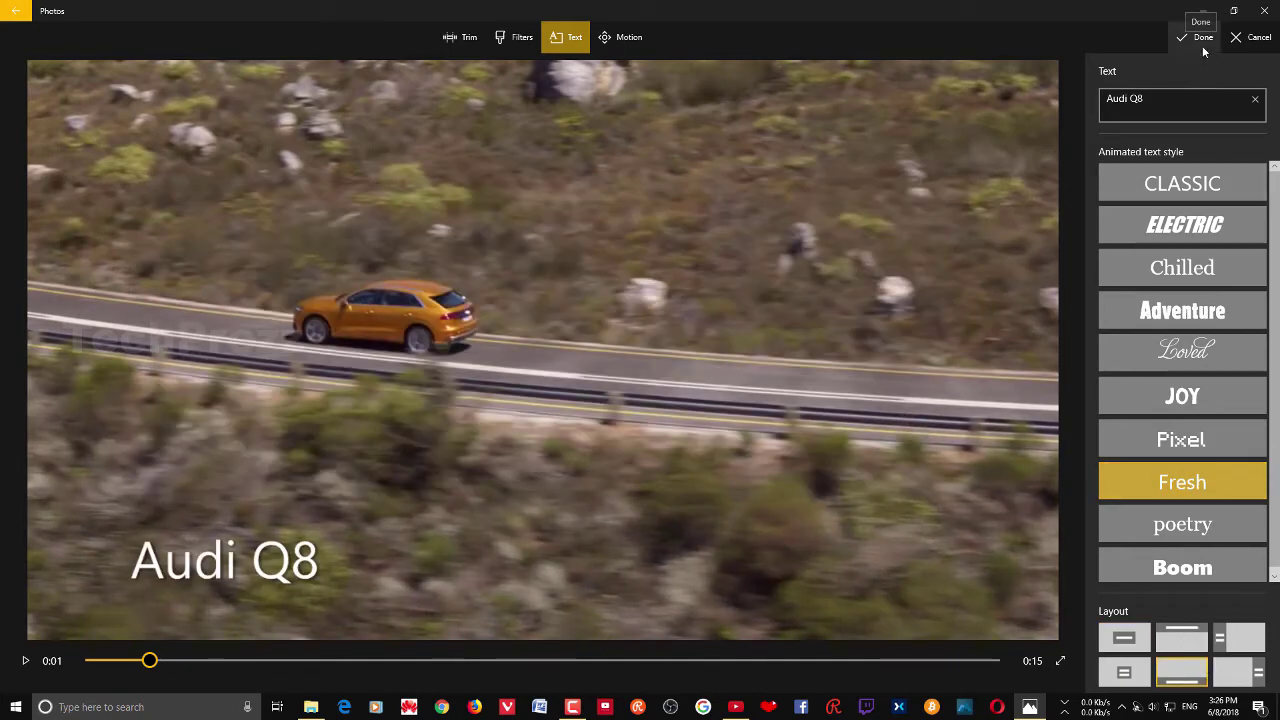
pyautogui.click(463, 40)
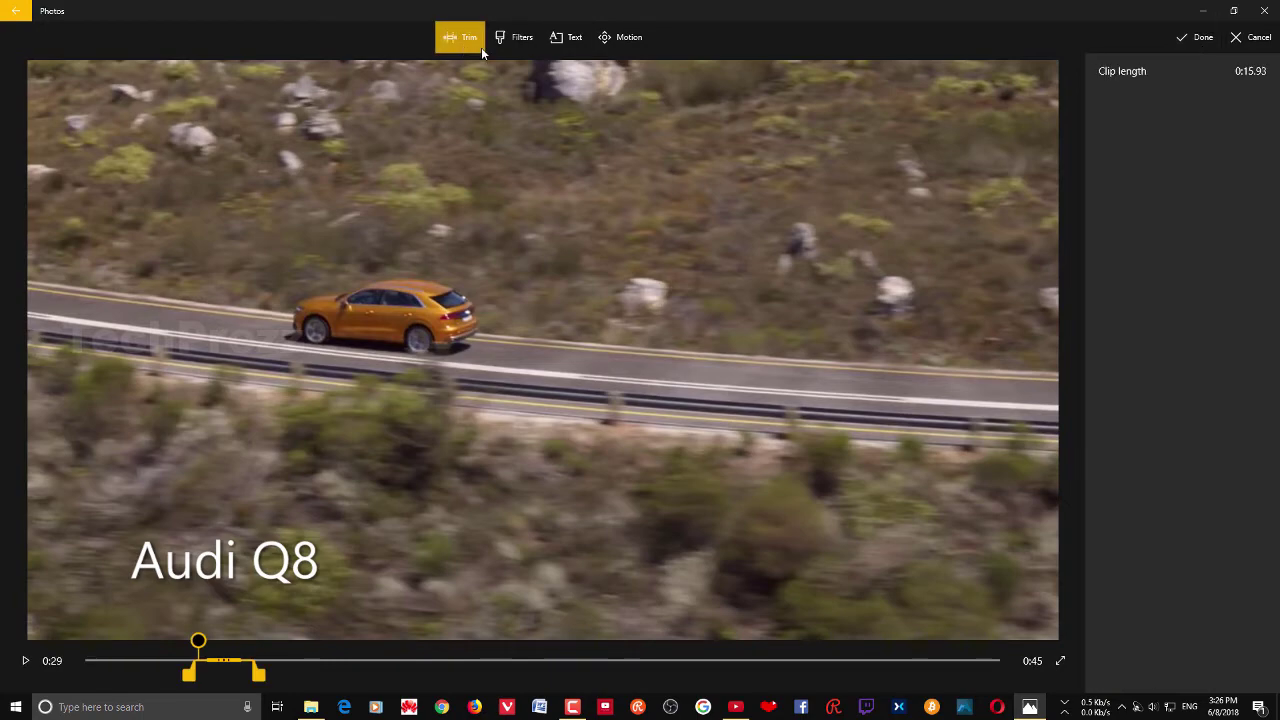
pyautogui.click(1197, 40)
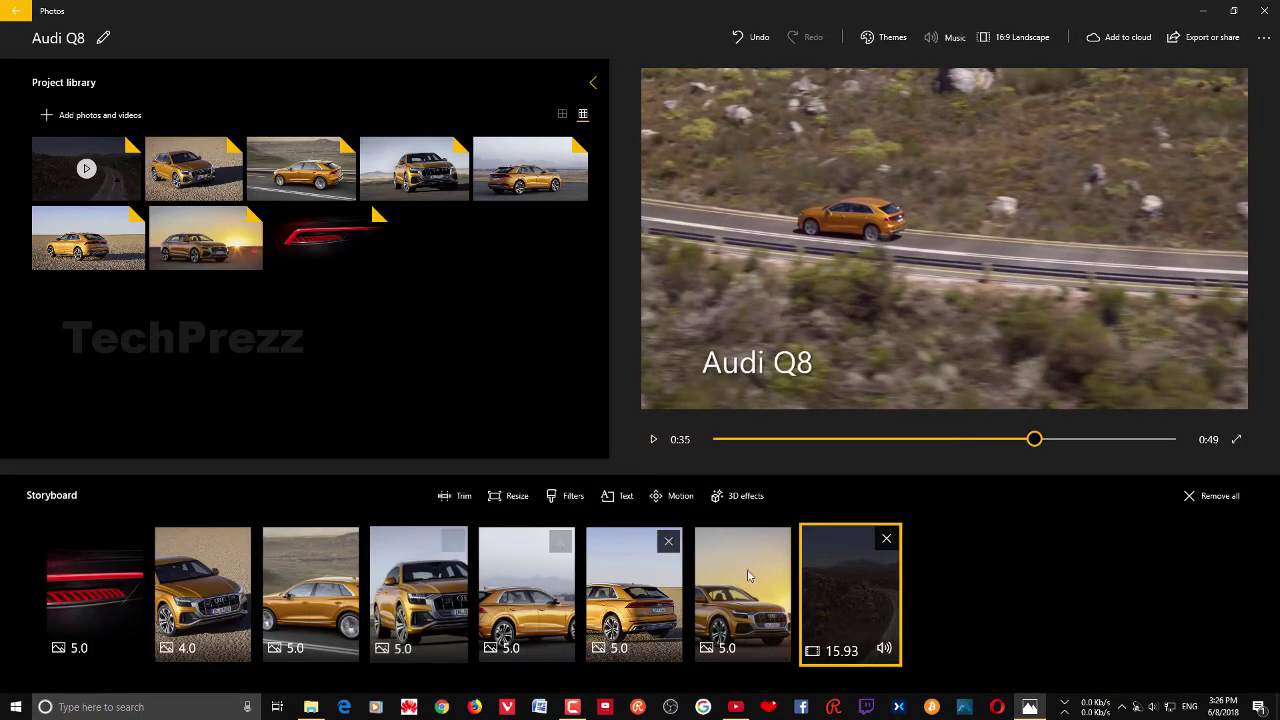
# Play the beginning of the trimmed video clip and pause it
pyautogui.click(743, 575)
pyautogui.press('space')
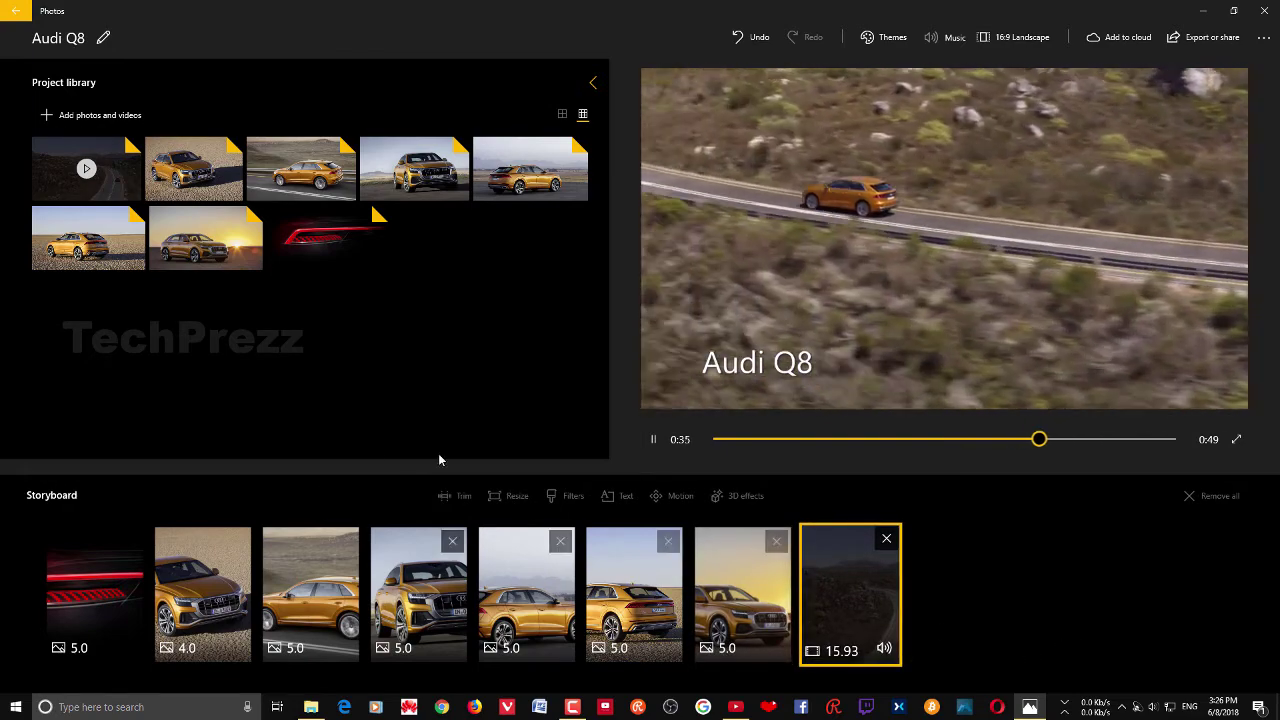
pyautogui.click(655, 439)
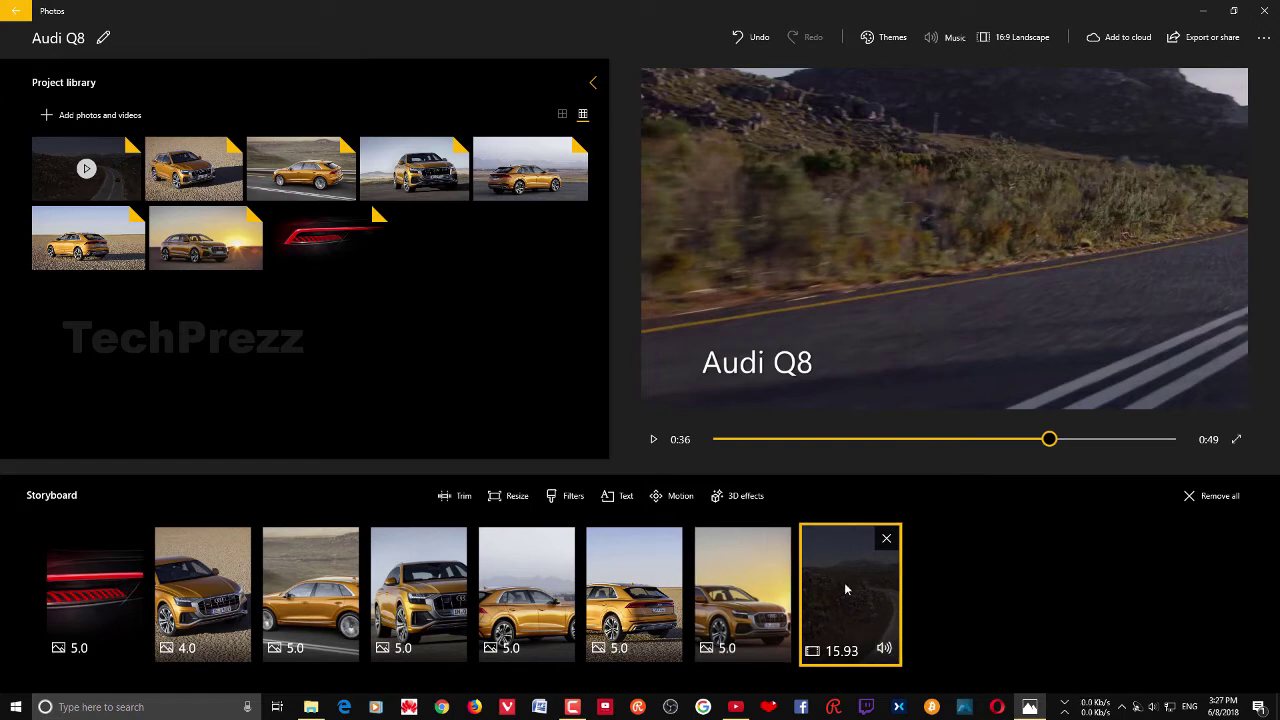
# Mute the video clip's sound and play a short stretch of it to check
pyautogui.click(885, 650)
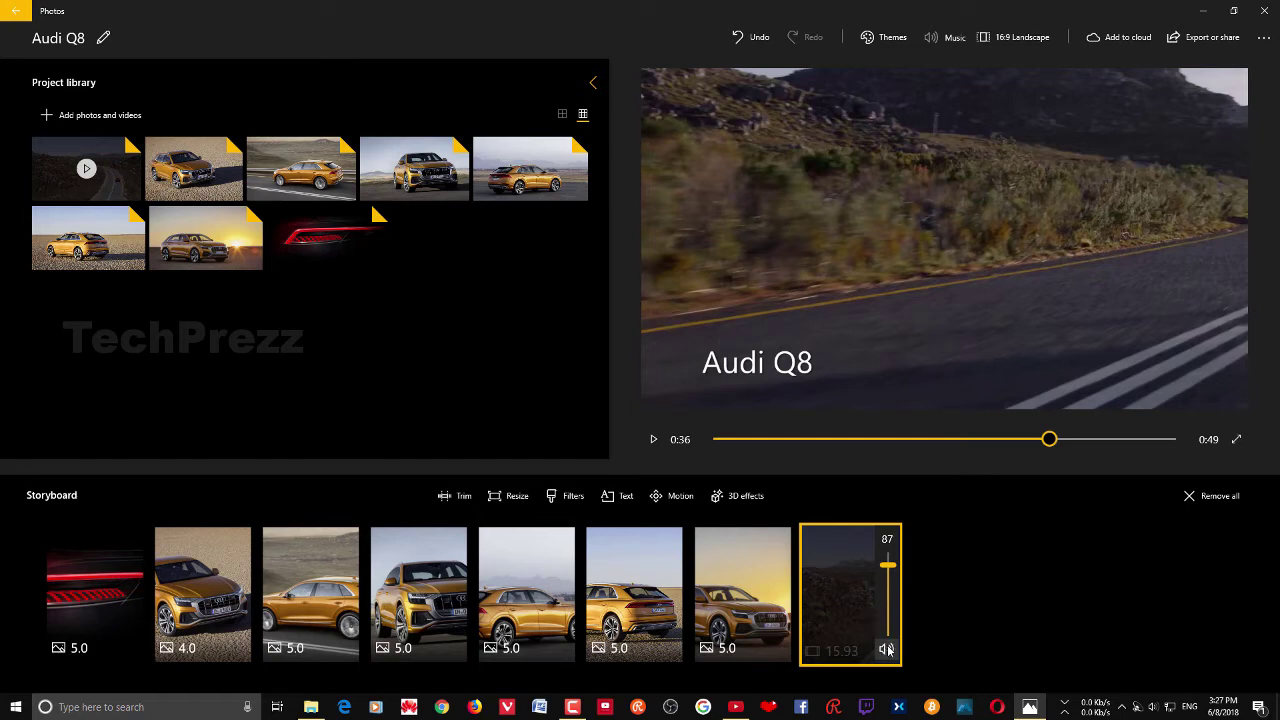
pyautogui.click(886, 649)
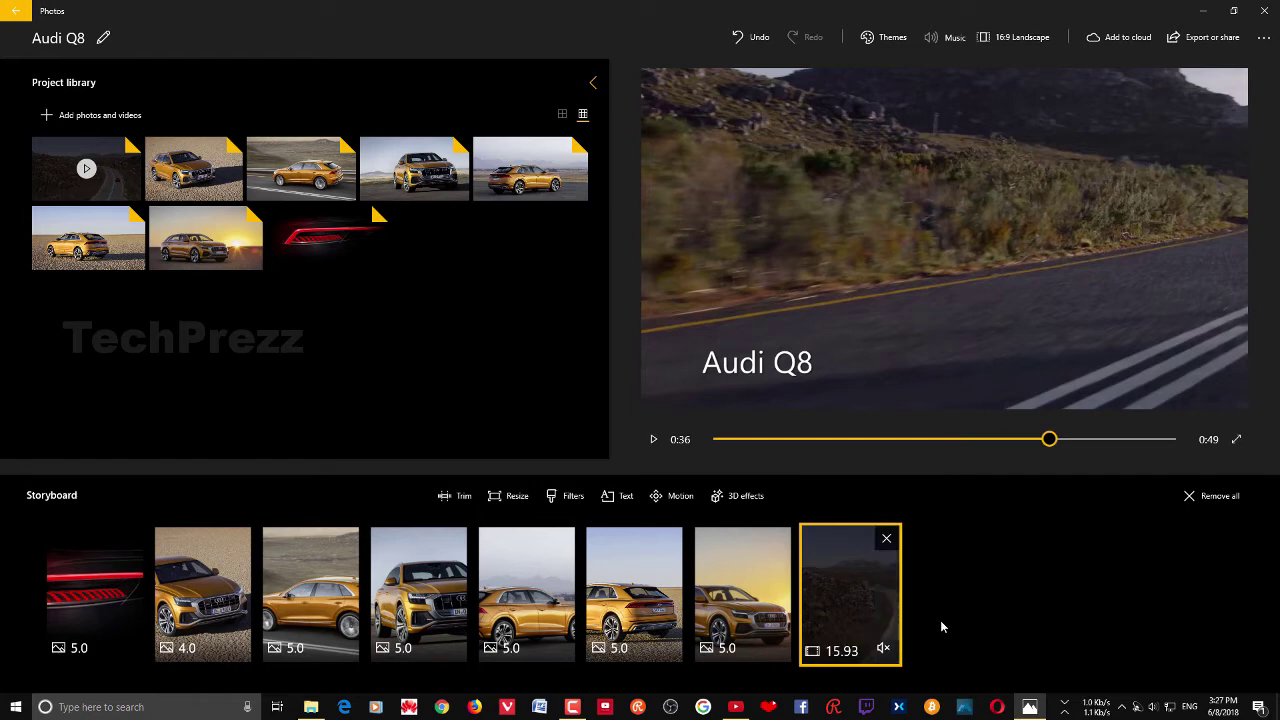
pyautogui.click(654, 439)
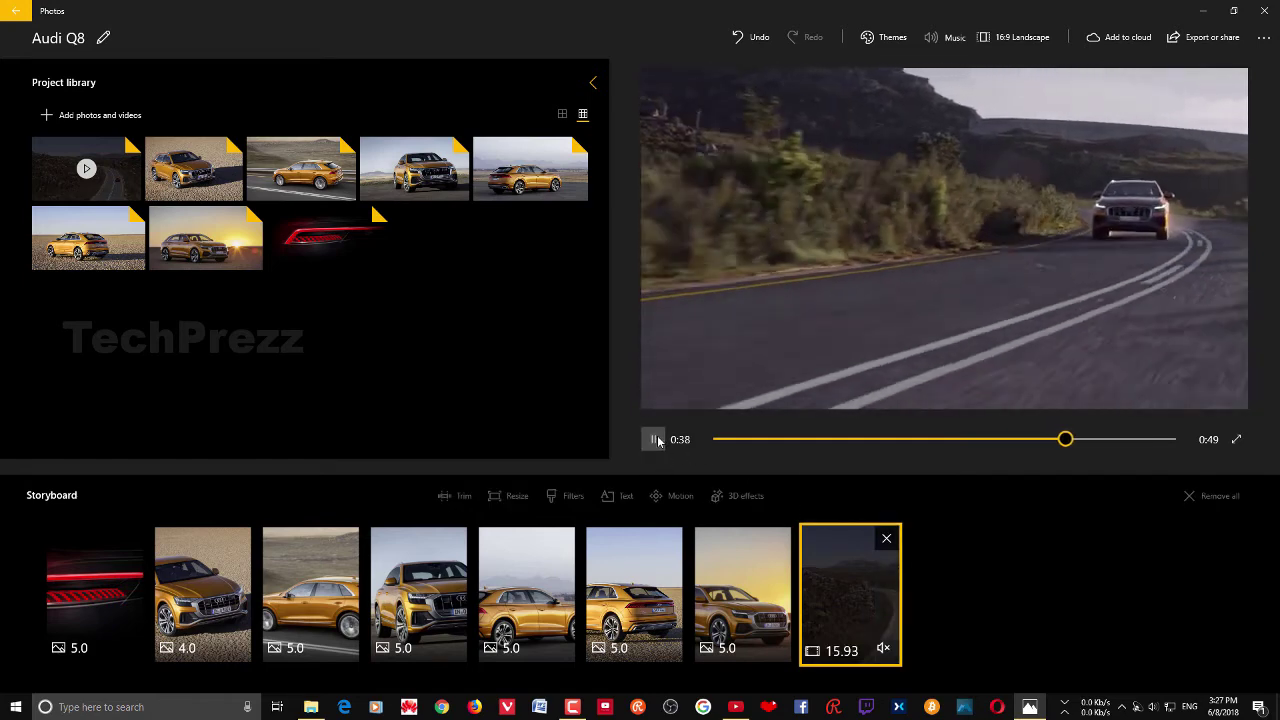
pyautogui.click(654, 439)
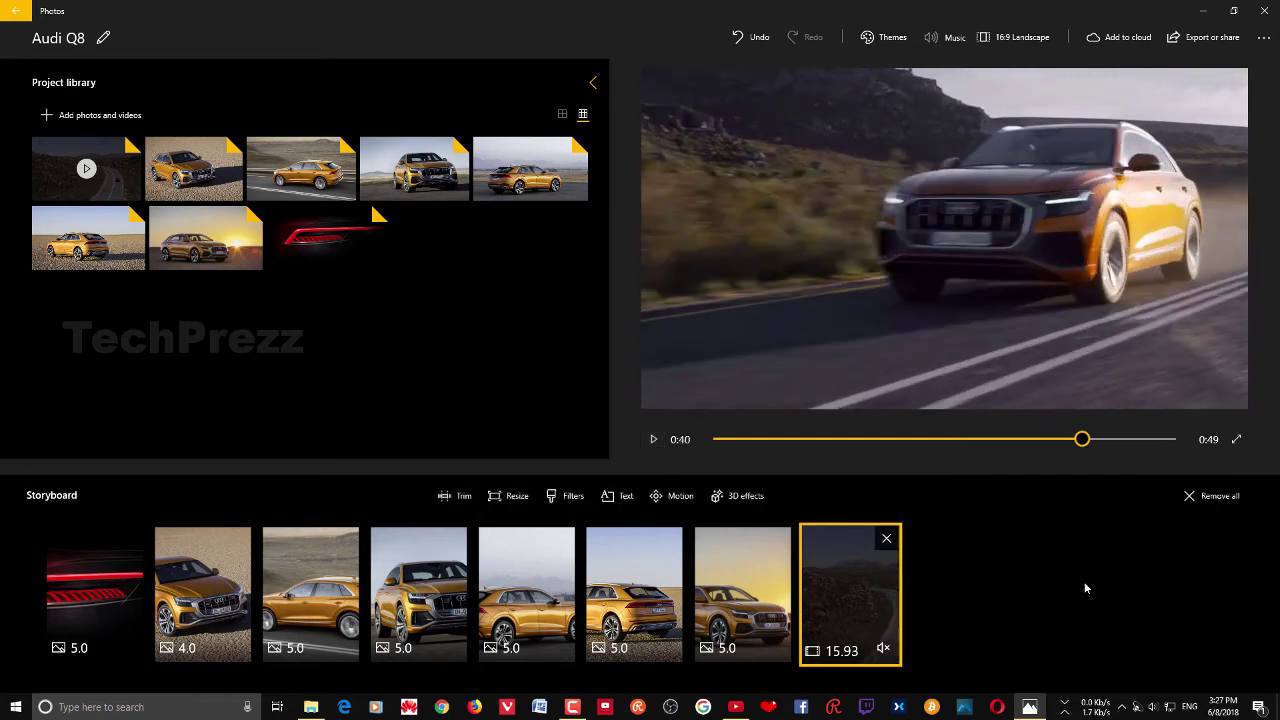
# Add the text "TechPrezz" to the red taillight photo at the start of the storyboard
pyautogui.click(100, 600)
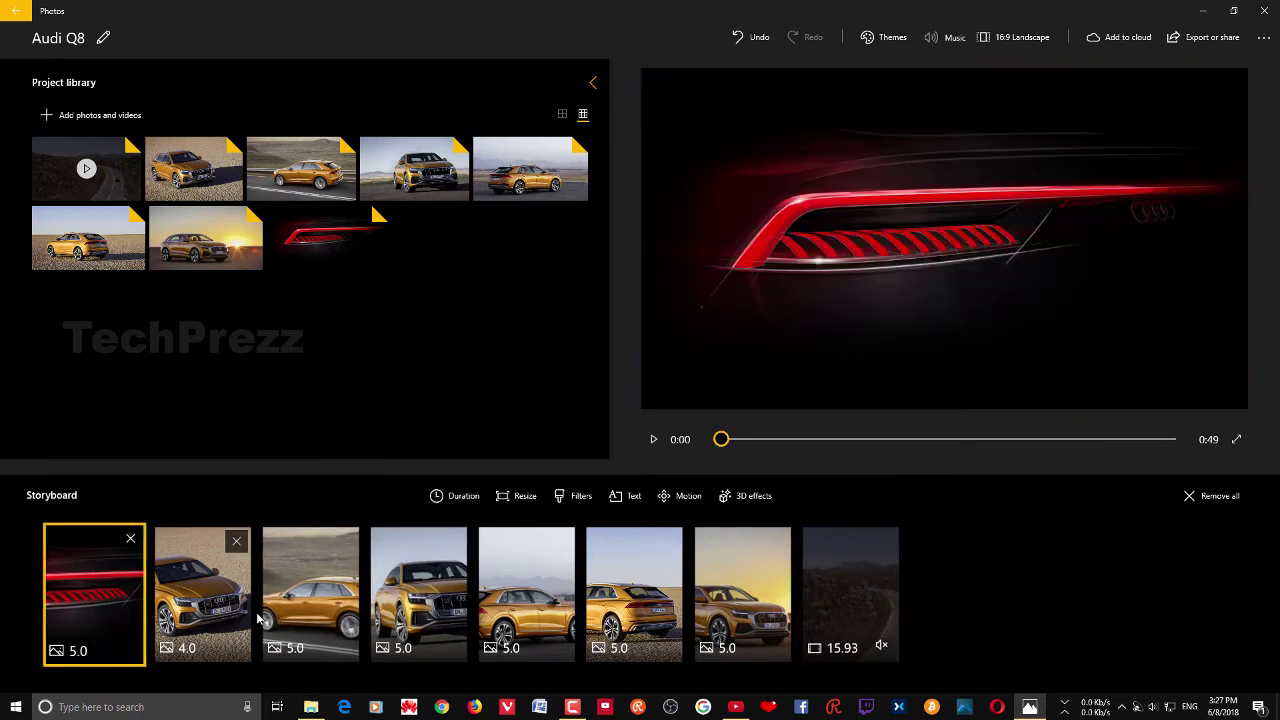
pyautogui.click(185, 610)
pyautogui.click(95, 590)
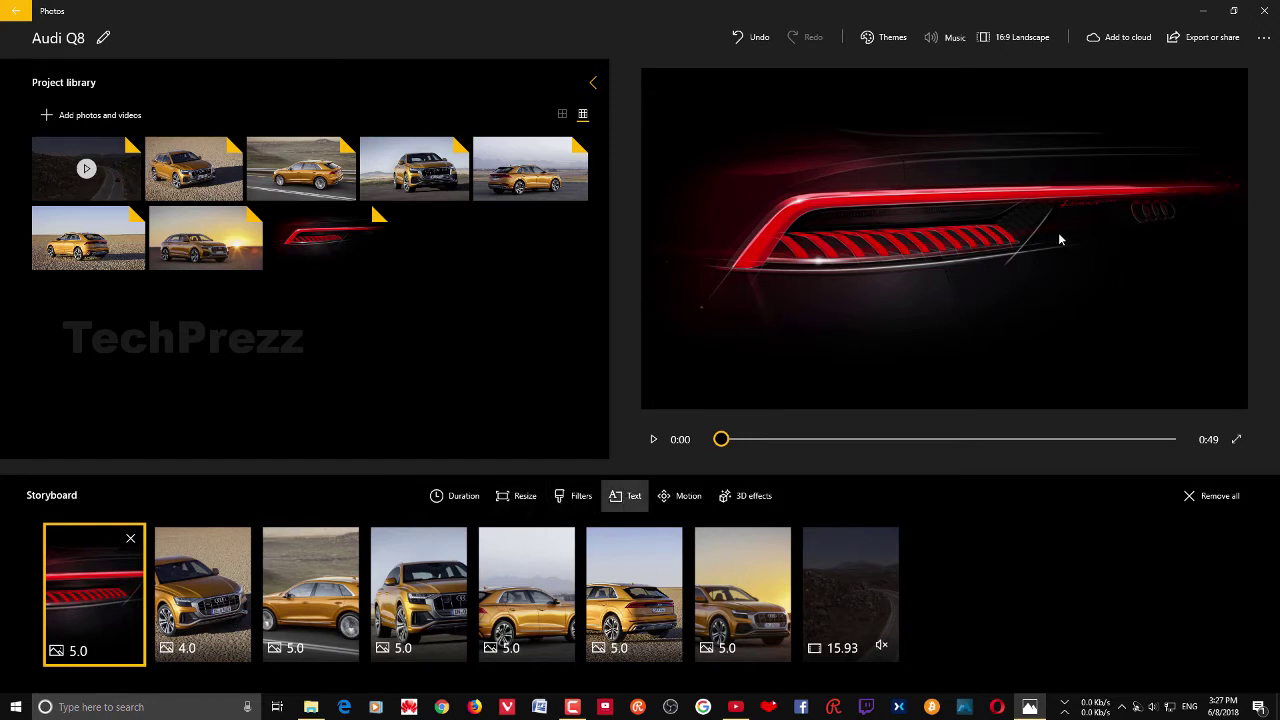
pyautogui.write('TechPrezz')
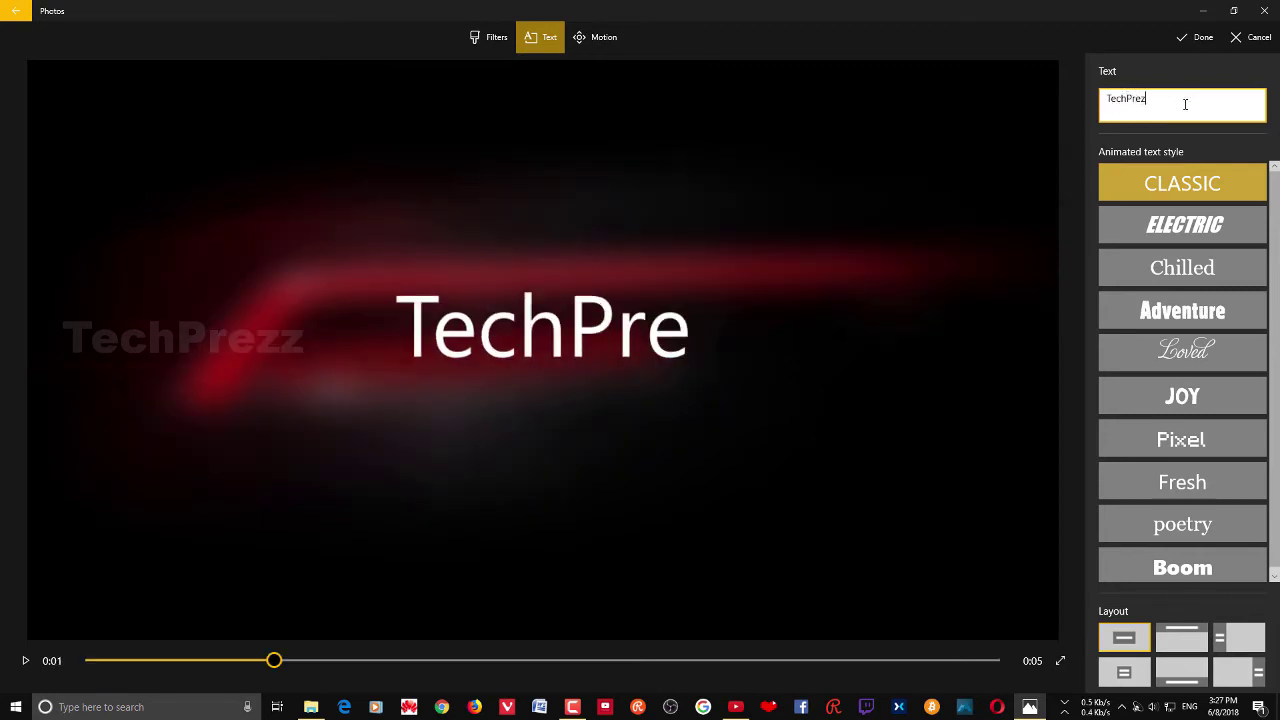
# Try the Adventure, Loved and Pixel text styles on the title and settle on Joy
pyautogui.click(1188, 400)
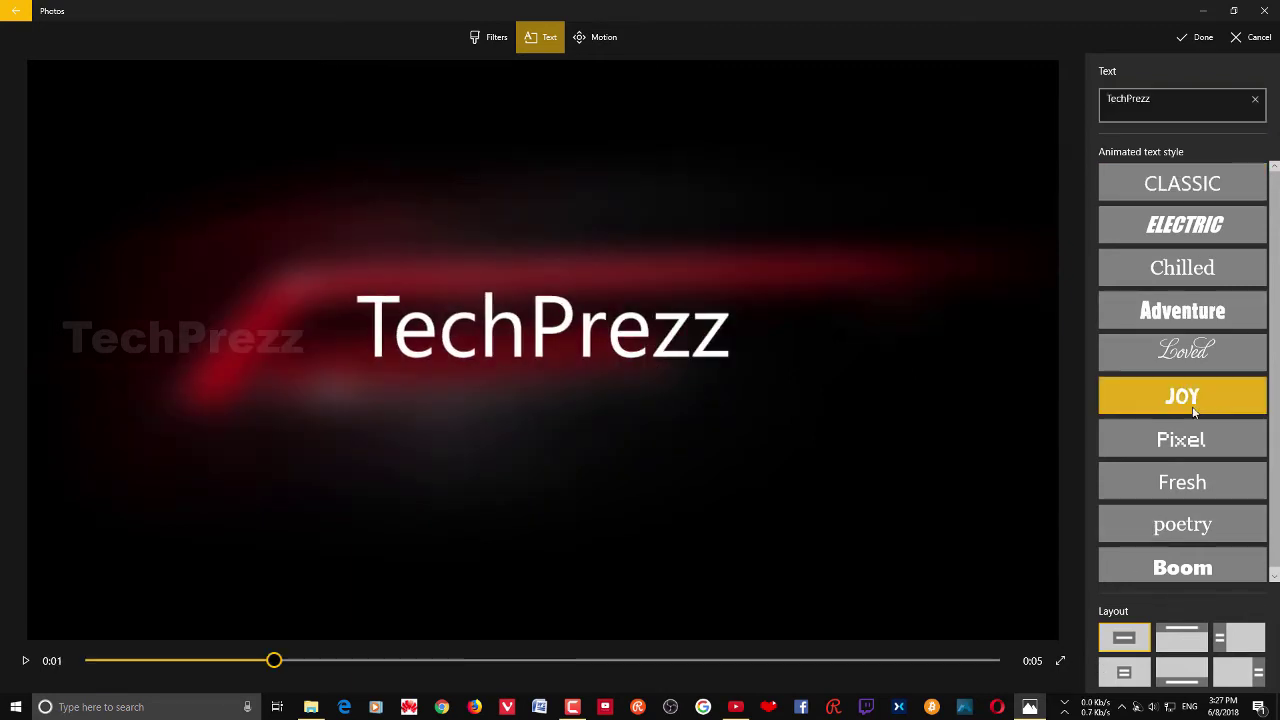
pyautogui.click(1196, 322)
pyautogui.click(1197, 358)
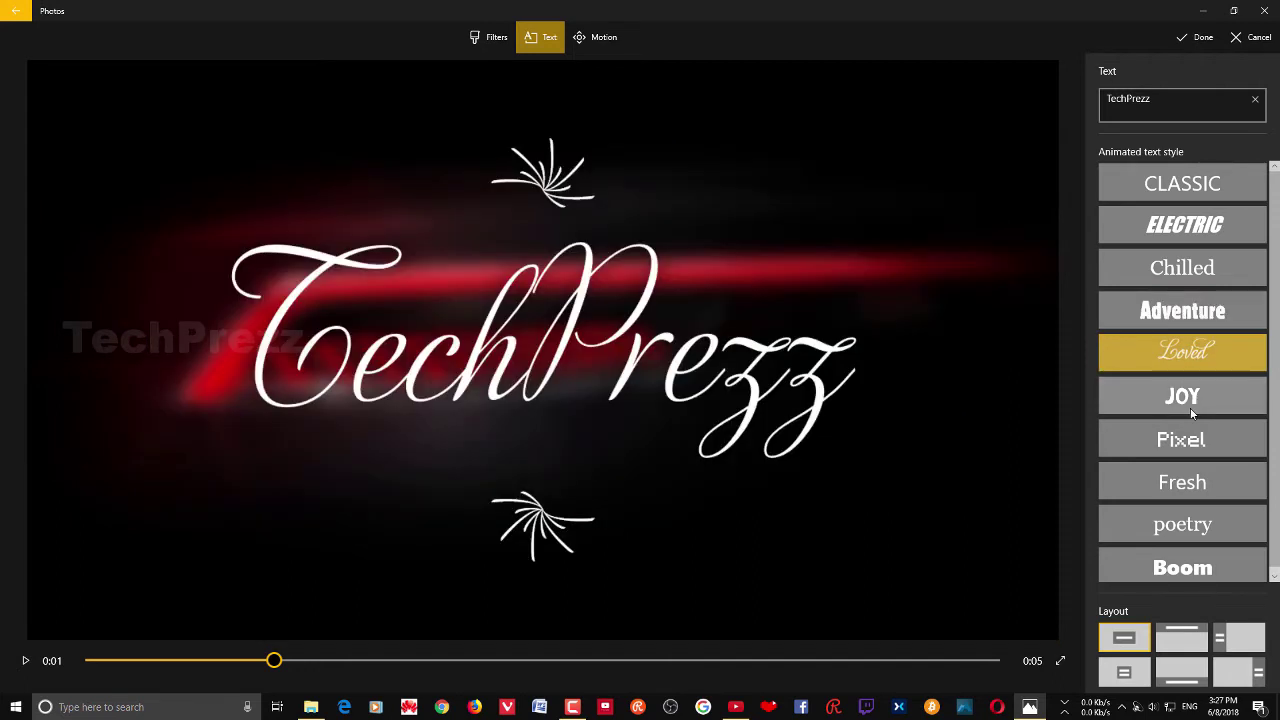
pyautogui.click(1192, 405)
pyautogui.click(1190, 440)
pyautogui.click(1205, 402)
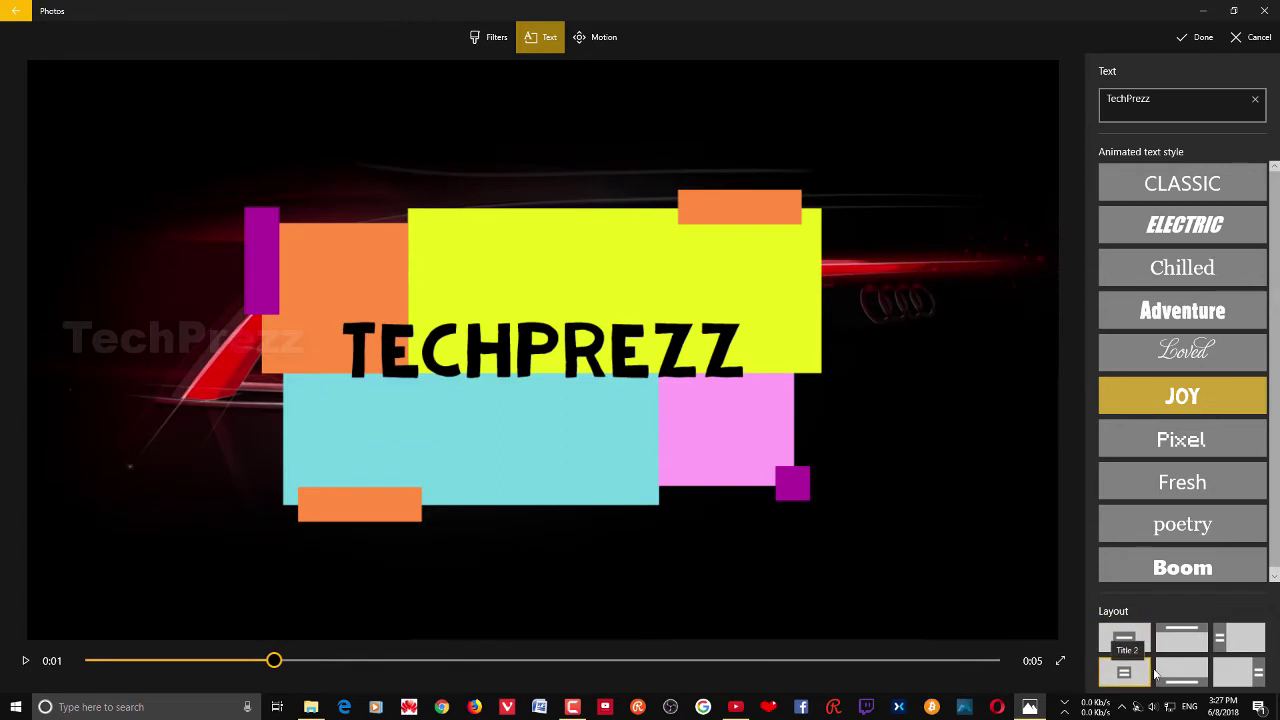
# Try the bottom caption layout, set the title to the layout at the photo's left edge, and save the text
pyautogui.click(1184, 668)
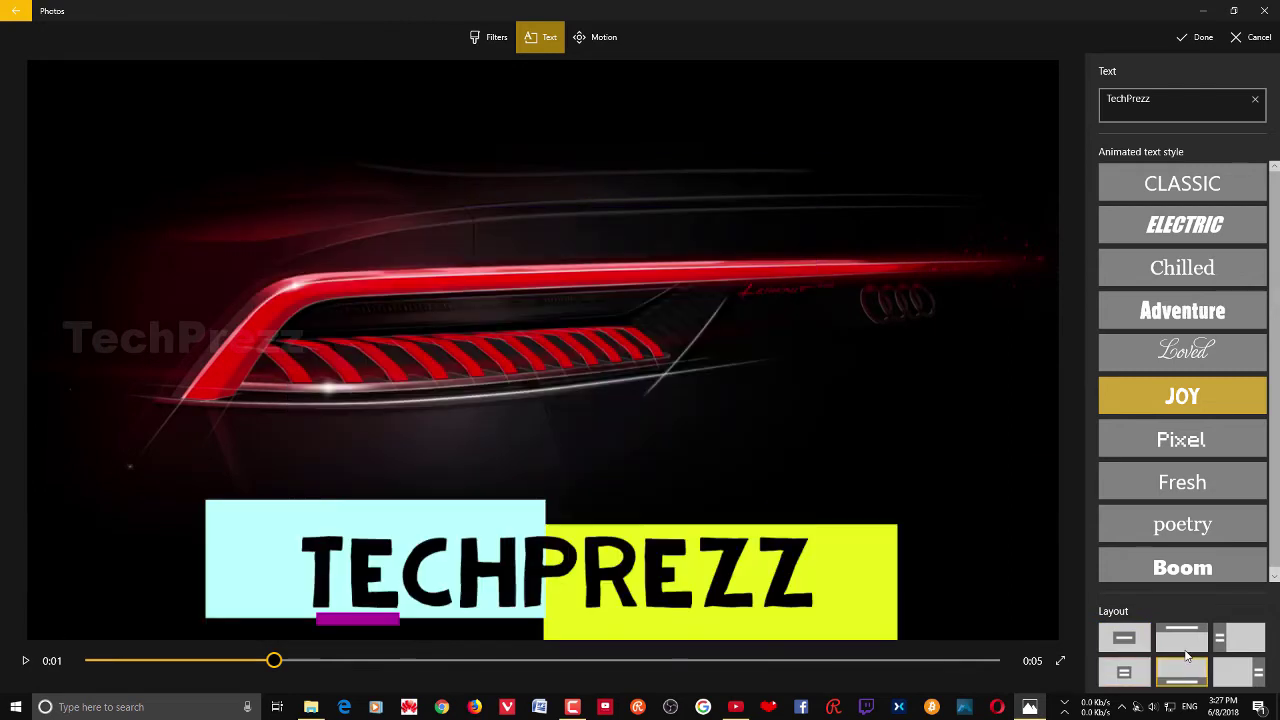
pyautogui.click(1237, 636)
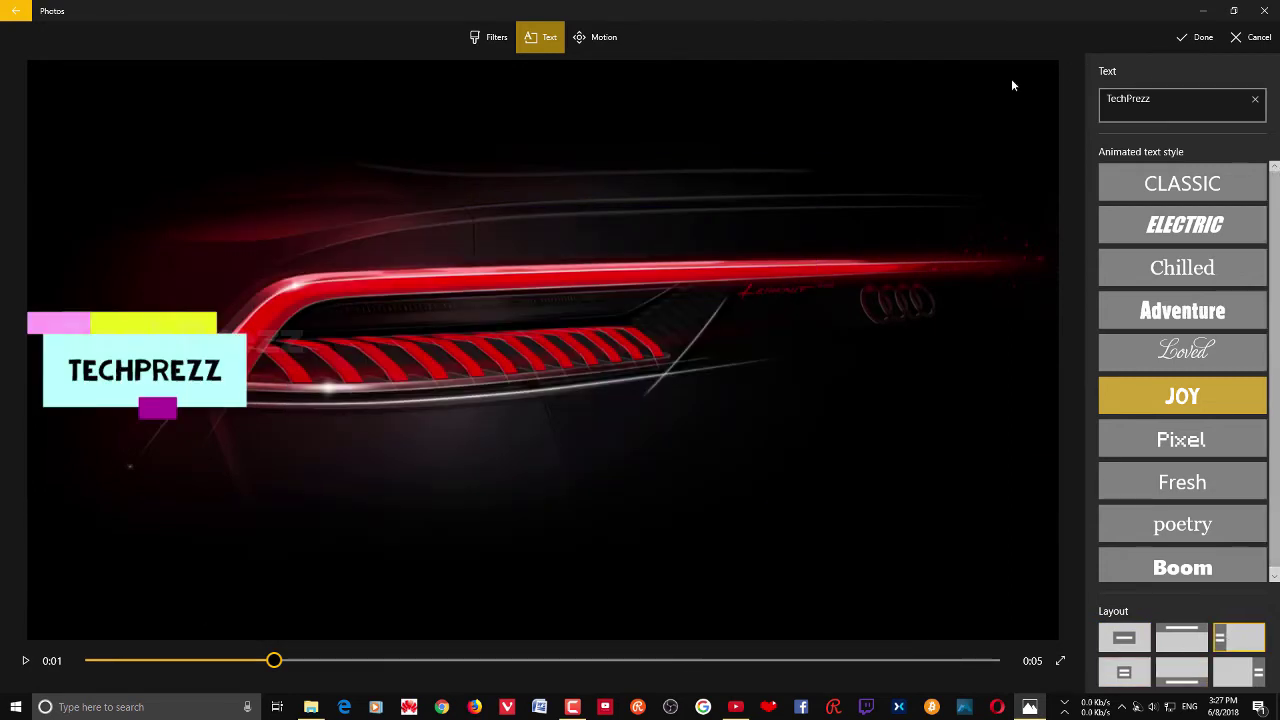
pyautogui.click(1196, 37)
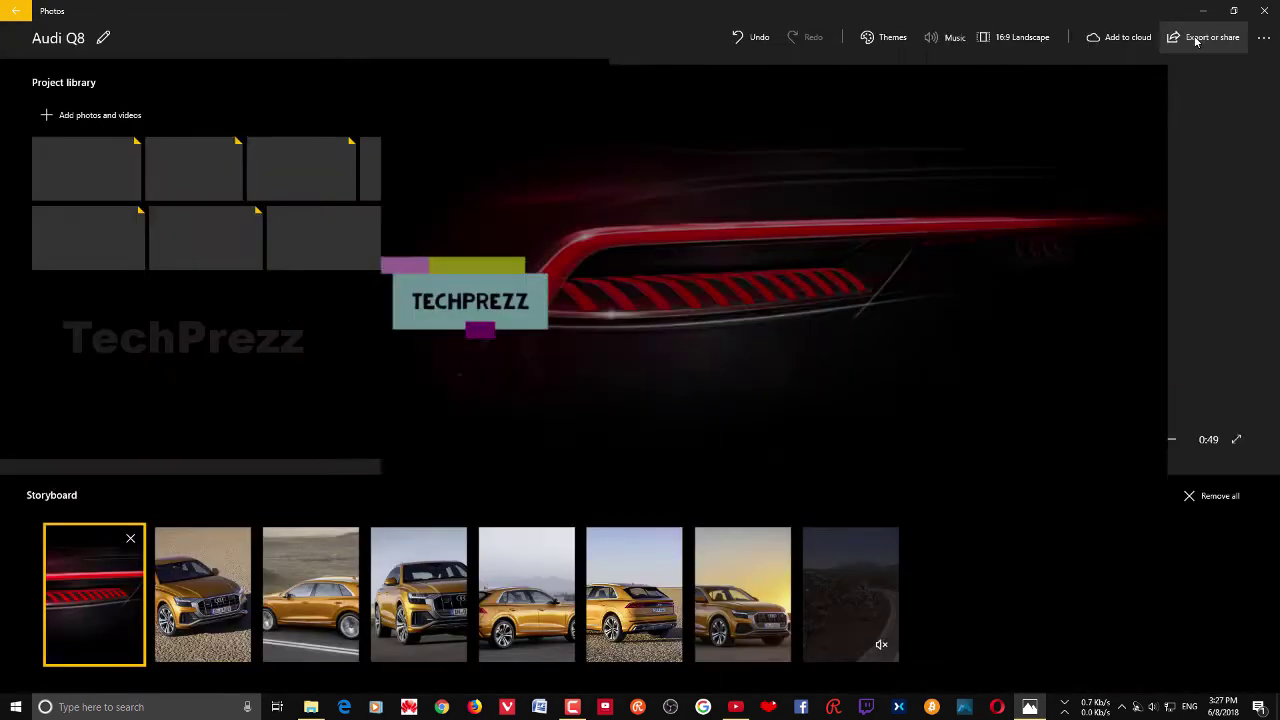
# Remove the black bars from the second storyboard photo, the orange Audi on gravel
pyautogui.click(200, 598)
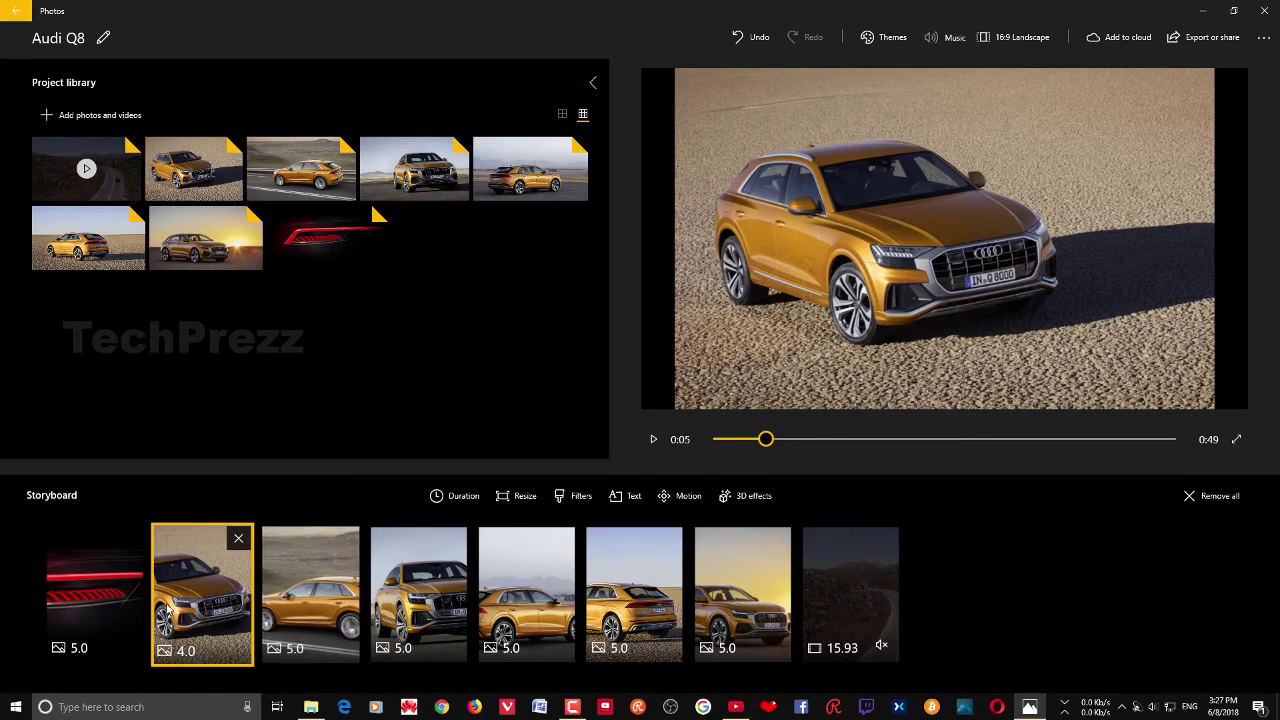
pyautogui.click(98, 600)
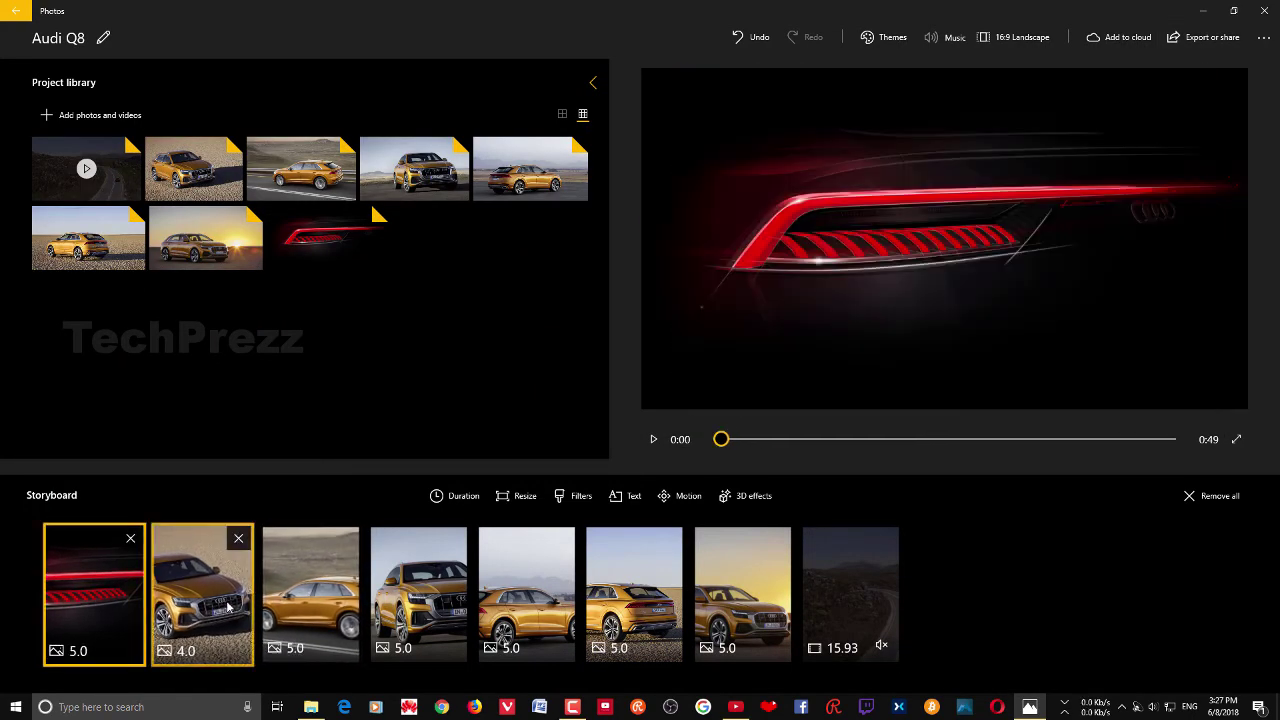
pyautogui.click(202, 598)
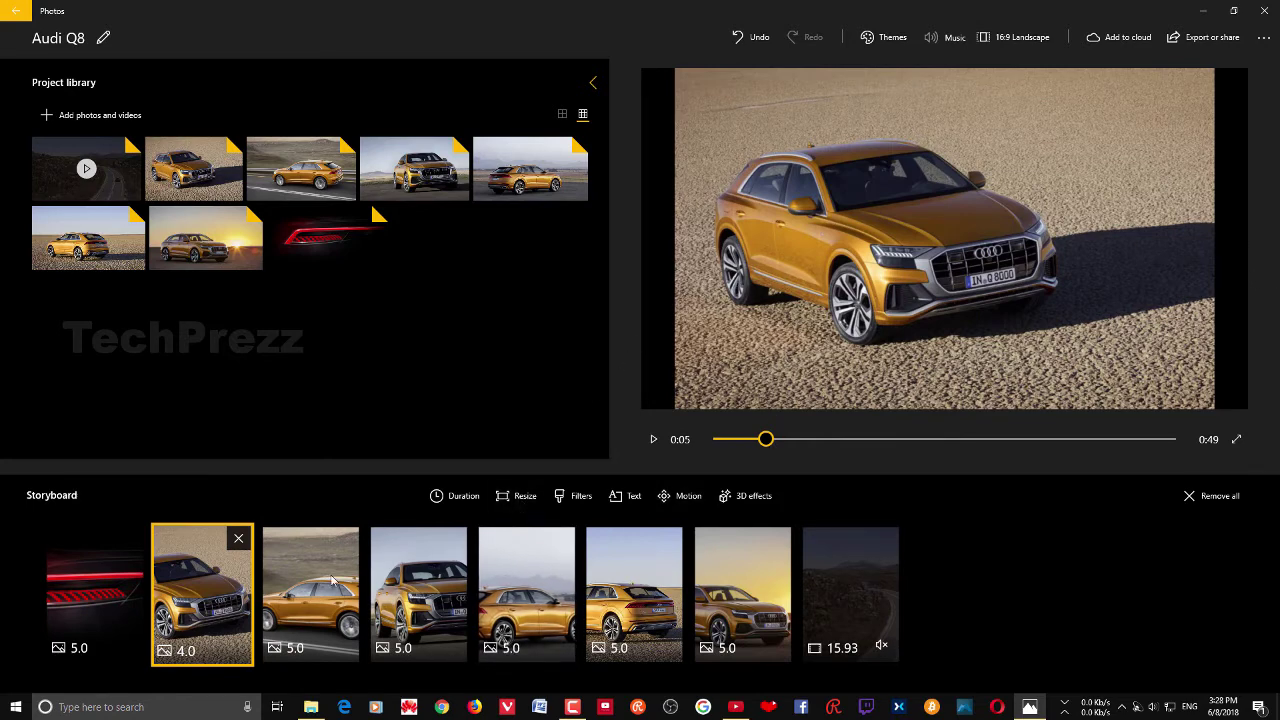
pyautogui.click(529, 500)
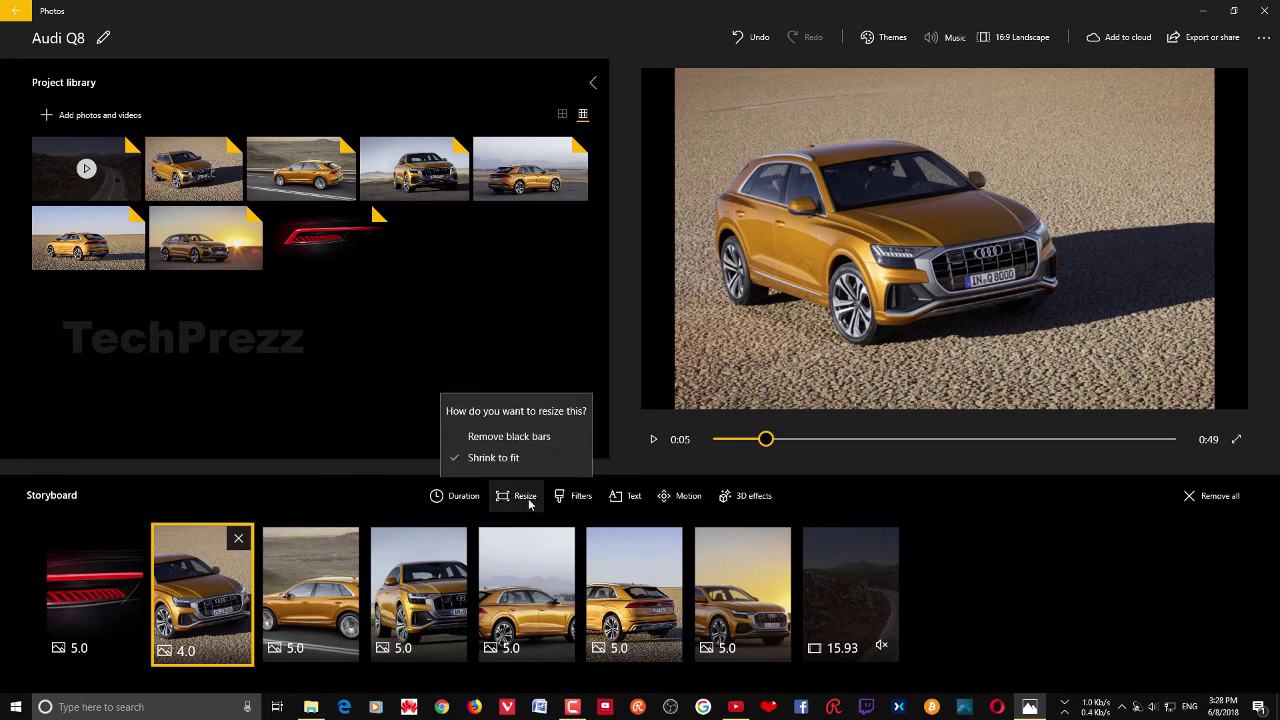
pyautogui.click(541, 440)
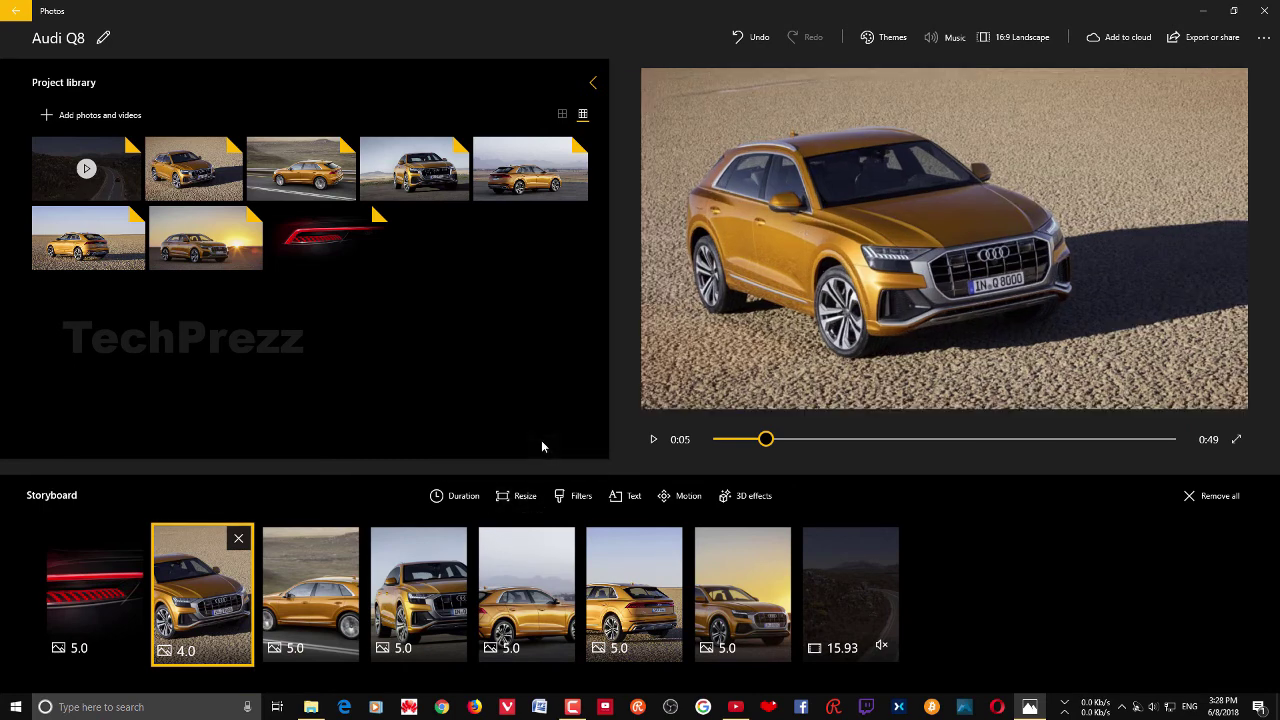
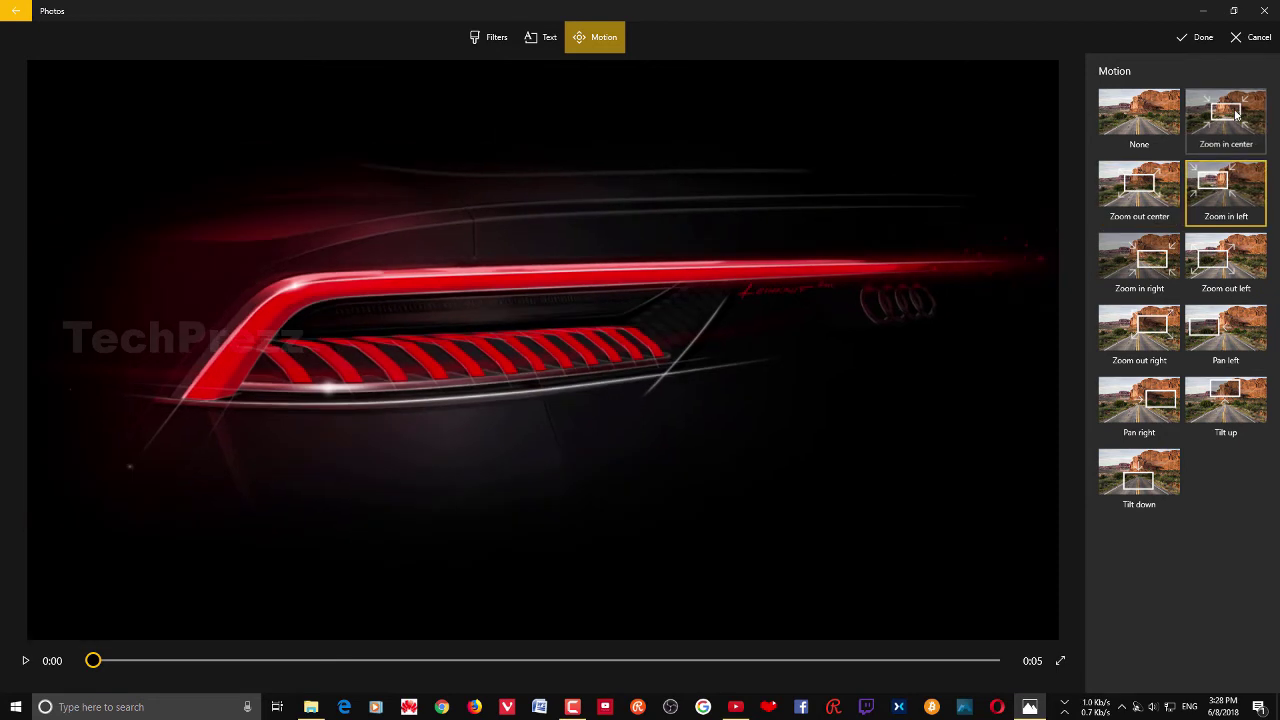
# Try the Zoom out center, Zoom in left and Zoom out left motions on the red taillight photo, and save it with Pan left
pyautogui.click(1151, 222)
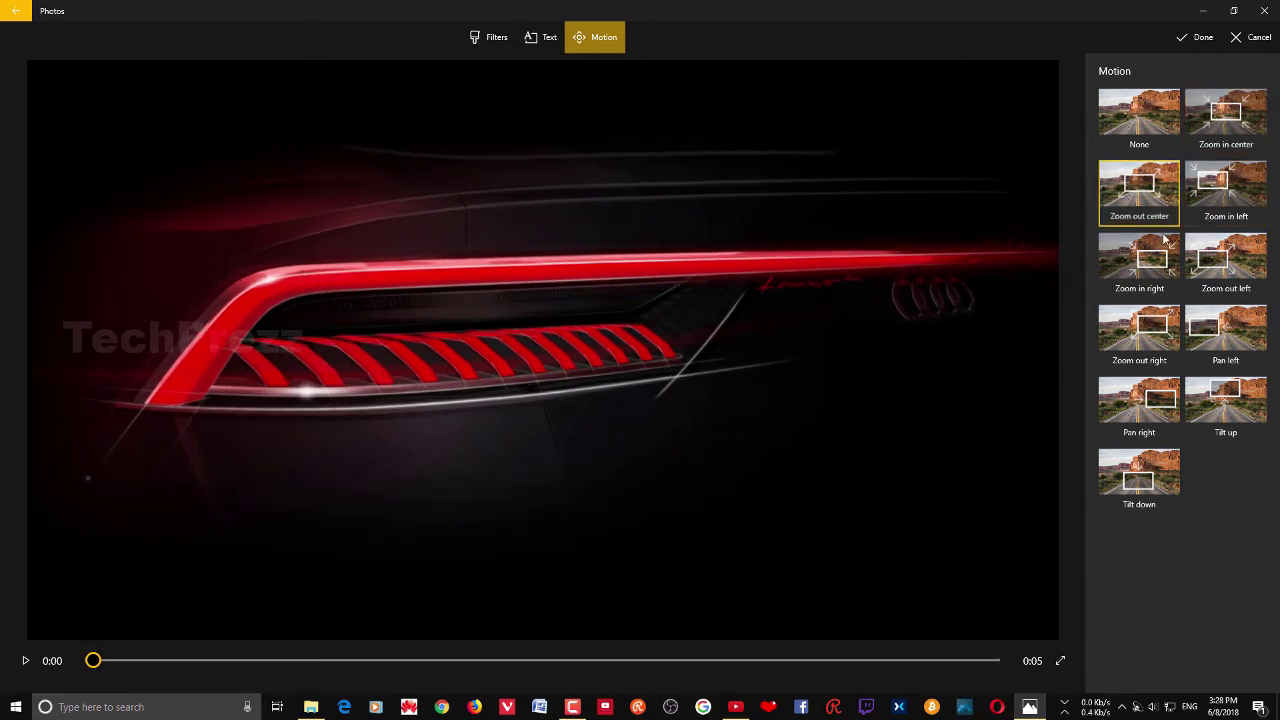
pyautogui.click(1220, 194)
pyautogui.click(1225, 265)
pyautogui.click(1220, 348)
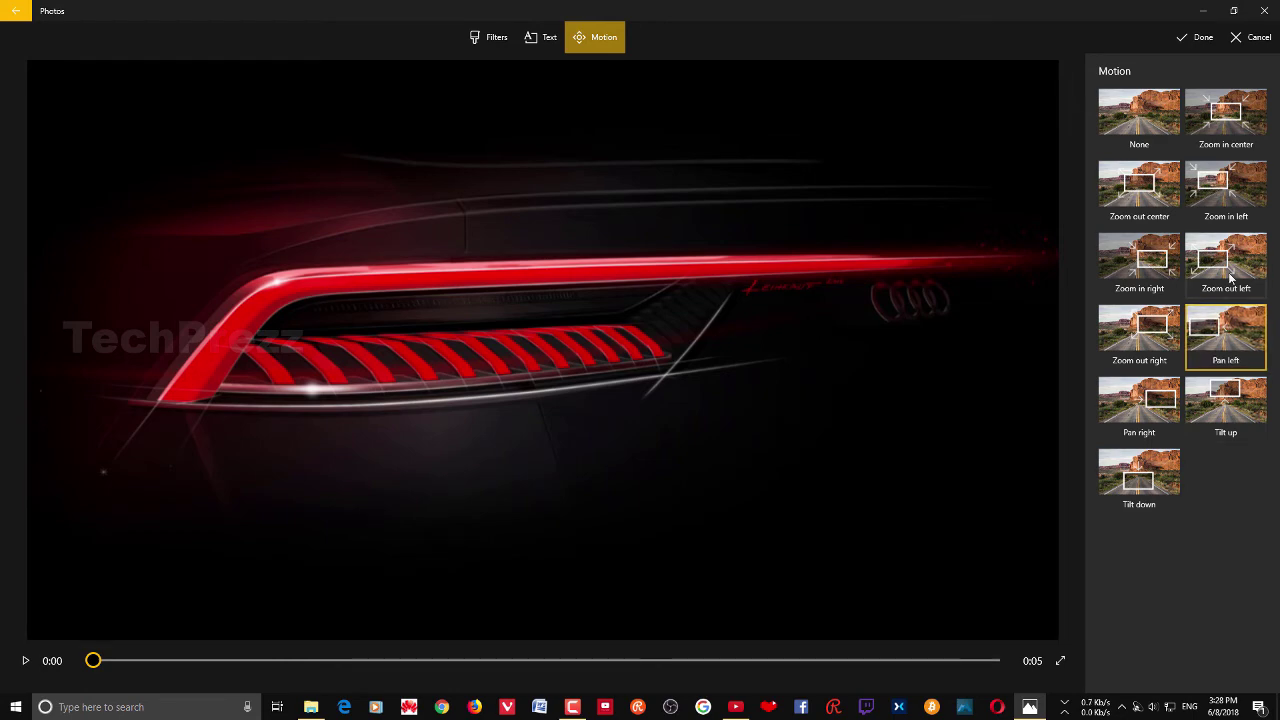
pyautogui.click(1198, 37)
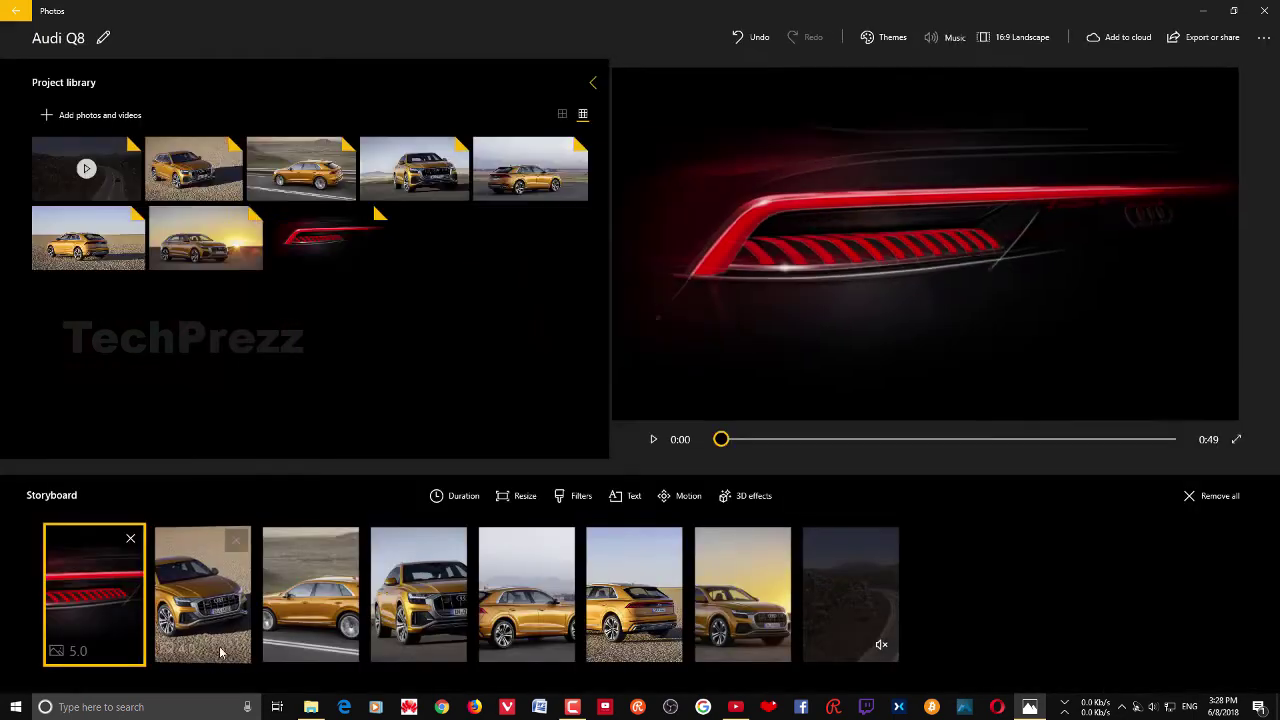
# Apply the Pan left motion to the second storyboard photo and save it
pyautogui.click(205, 600)
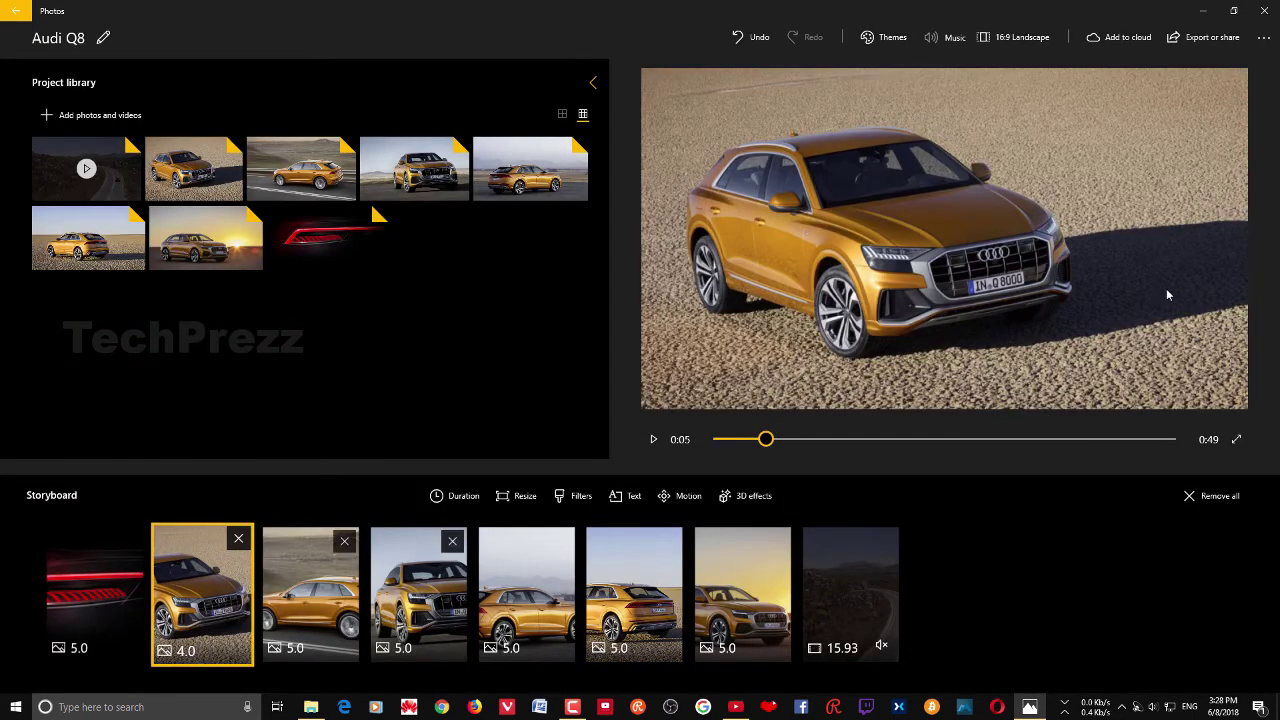
pyautogui.click(682, 496)
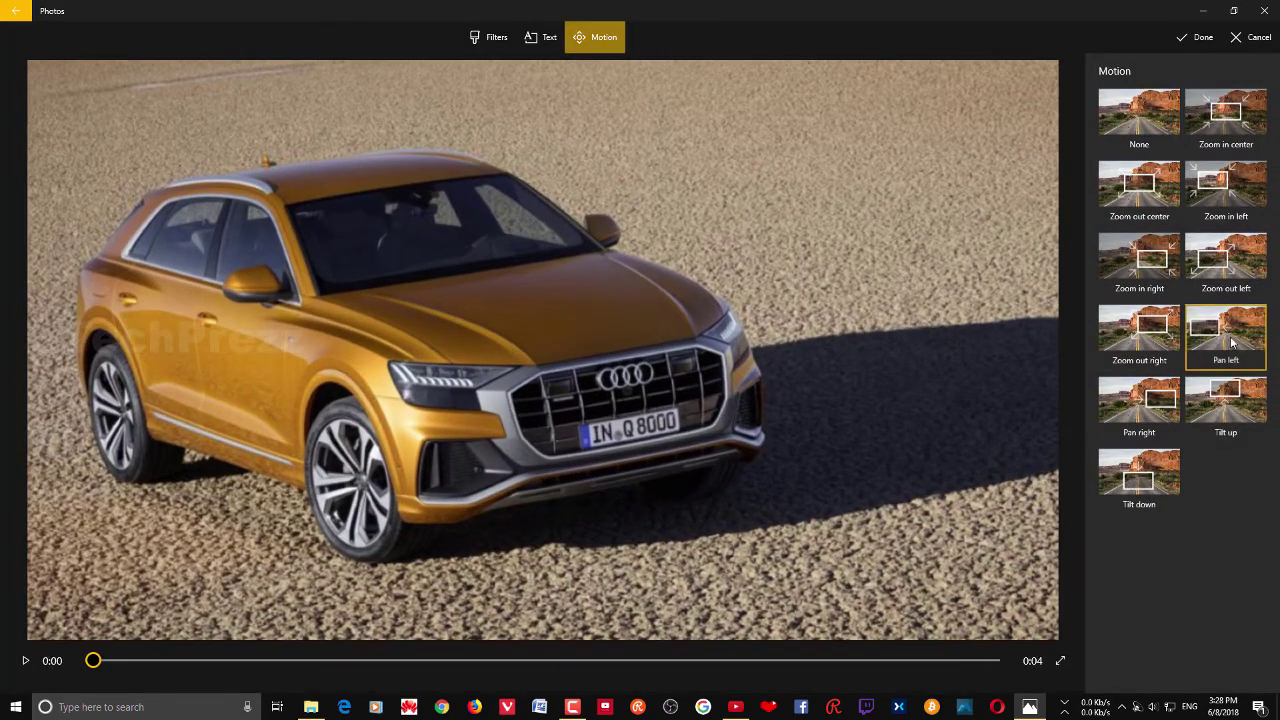
pyautogui.click(1230, 336)
pyautogui.click(1203, 38)
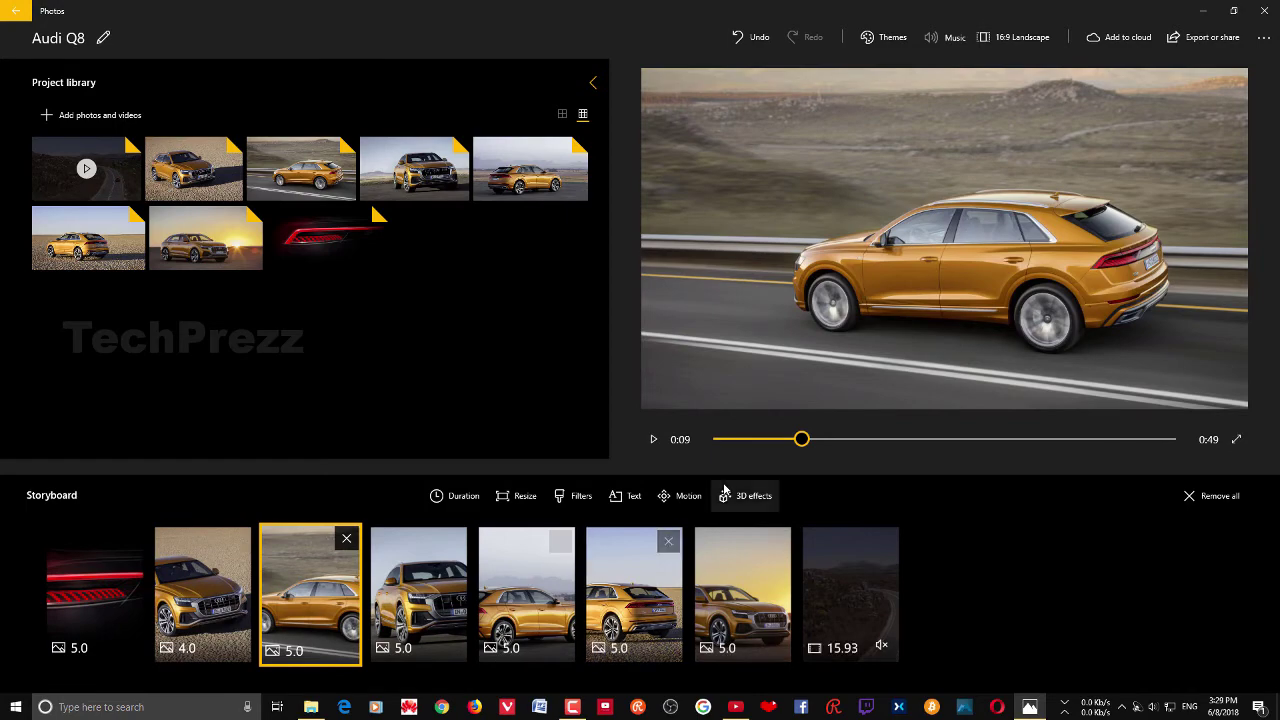
# Give the third storyboard photo the Zoom in right motion and the fourth photo the Pan left motion
pyautogui.click(680, 495)
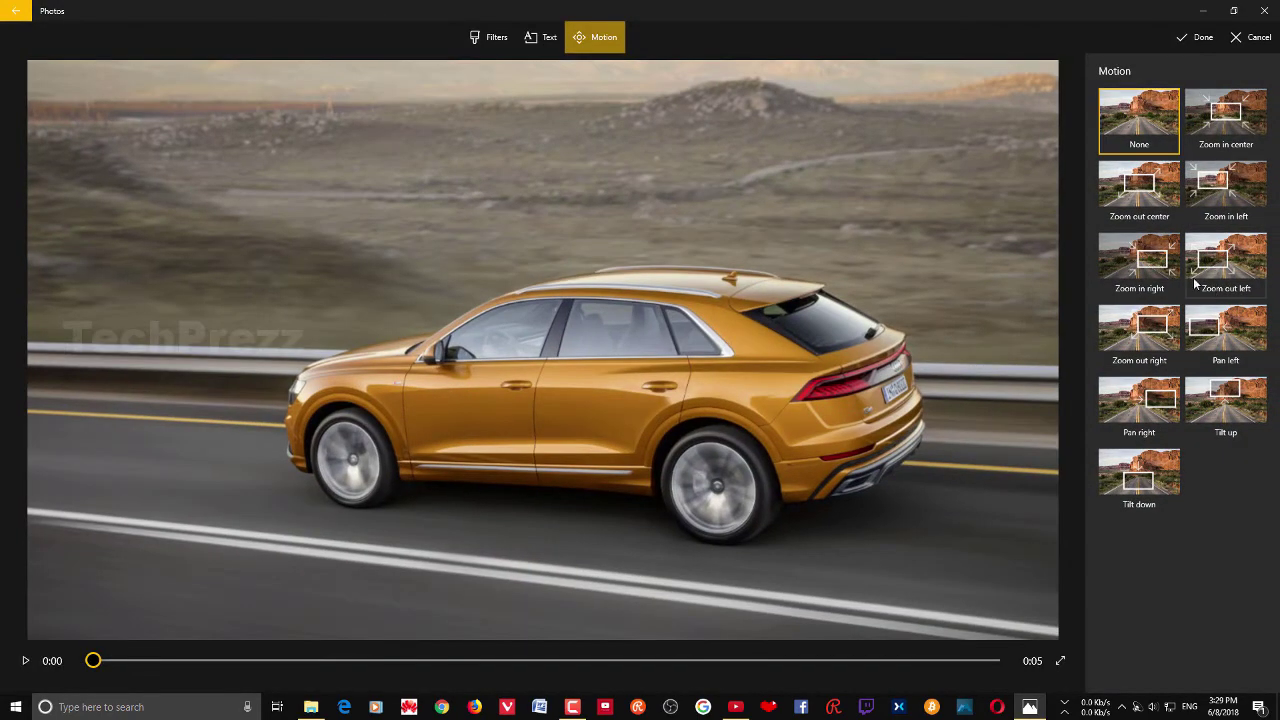
pyautogui.click(1162, 262)
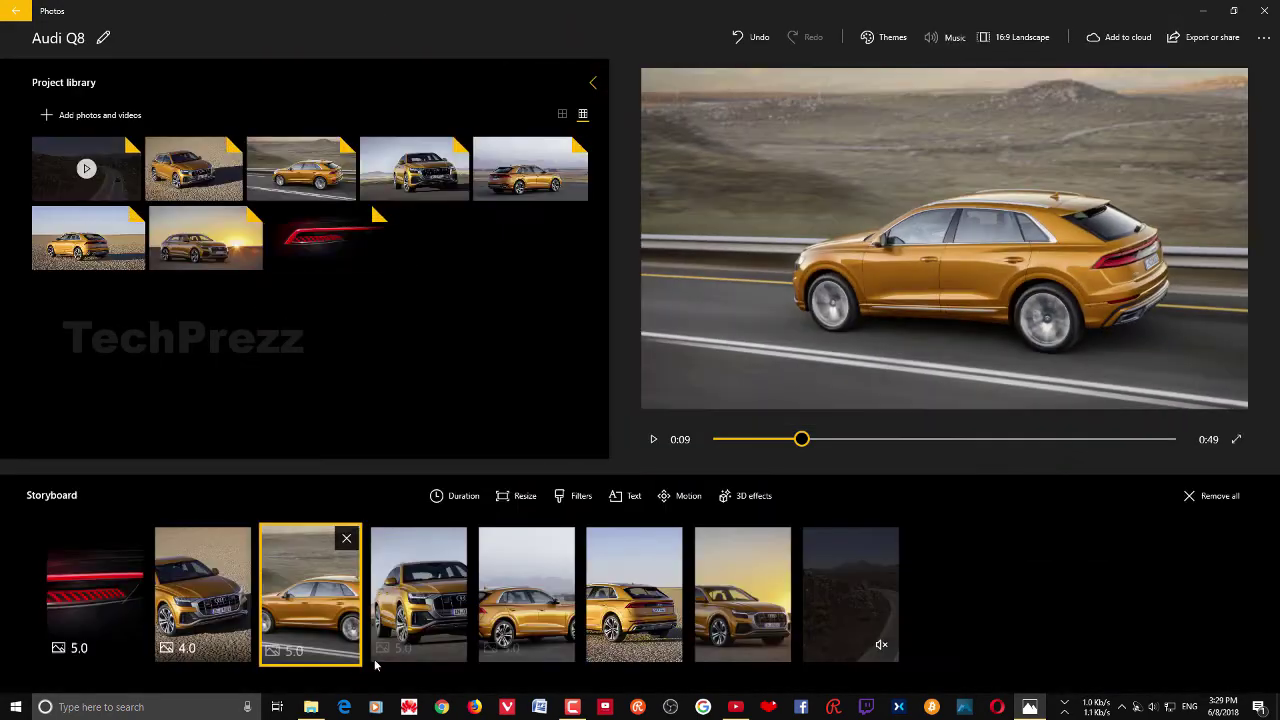
pyautogui.click(420, 600)
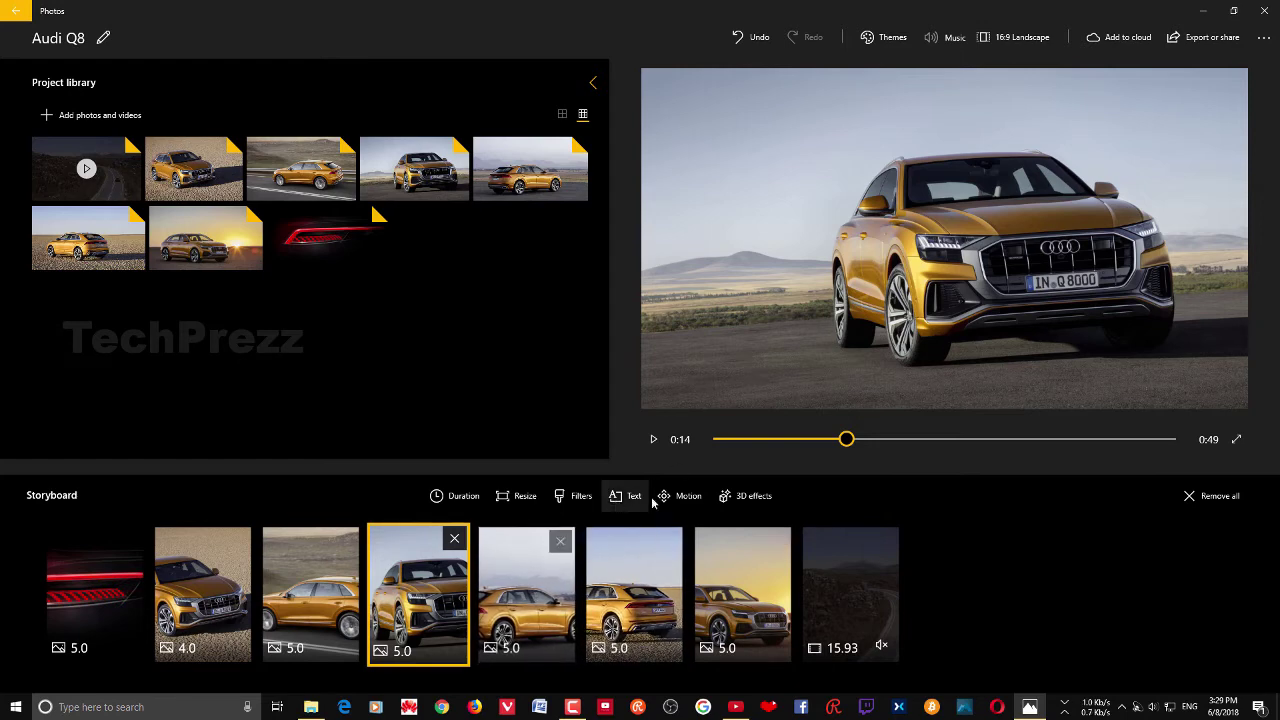
pyautogui.click(686, 495)
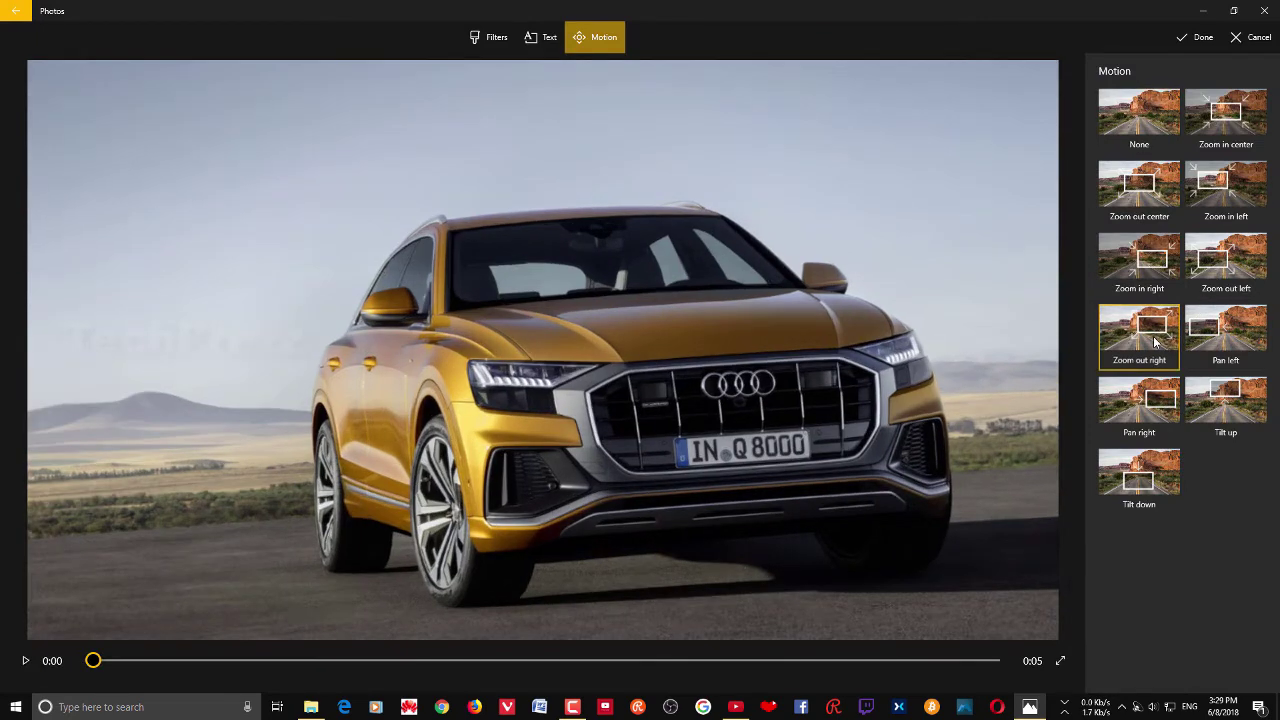
pyautogui.click(1225, 330)
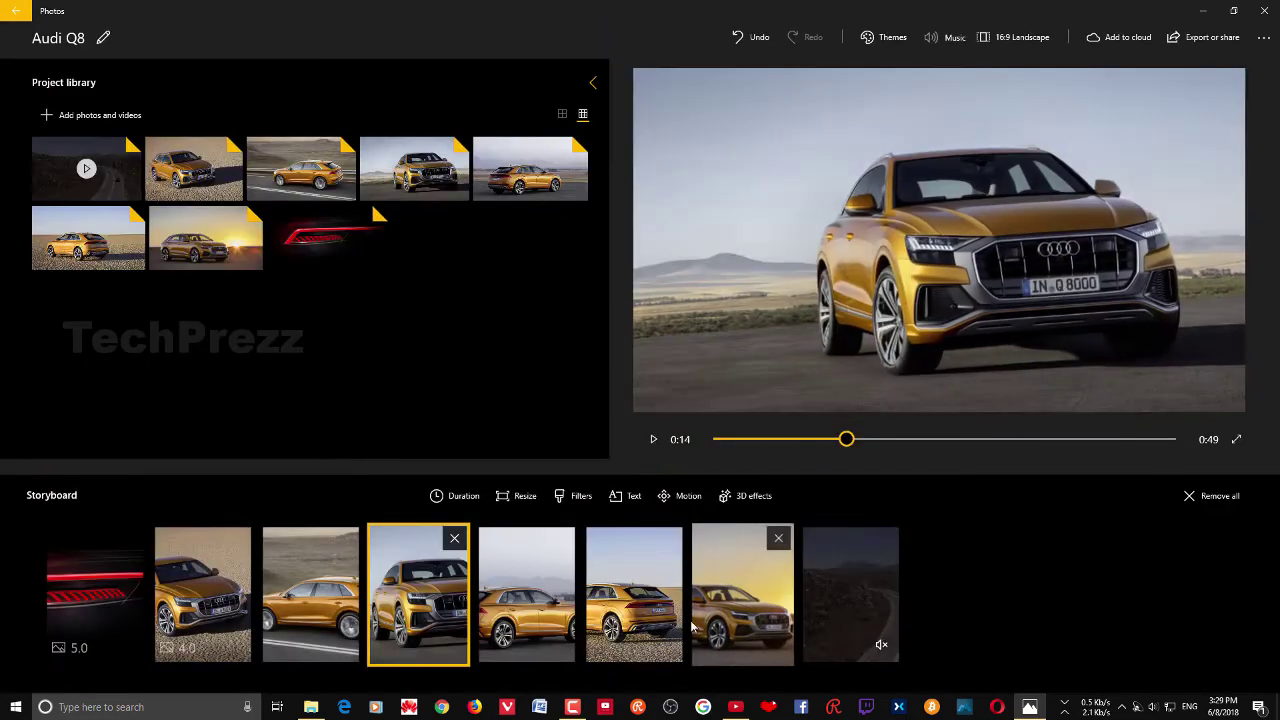
# Play the video from the opening taillight photo to check the photo motions
pyautogui.click(568, 632)
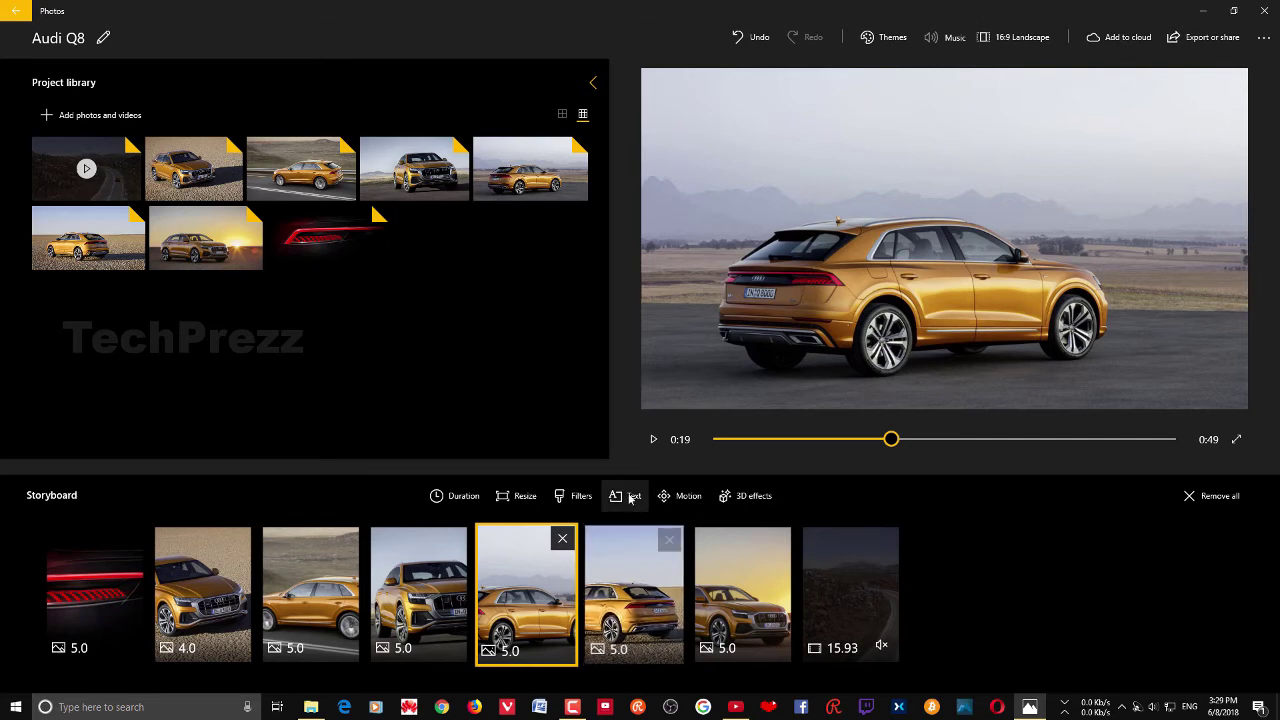
pyautogui.click(740, 580)
pyautogui.click(200, 590)
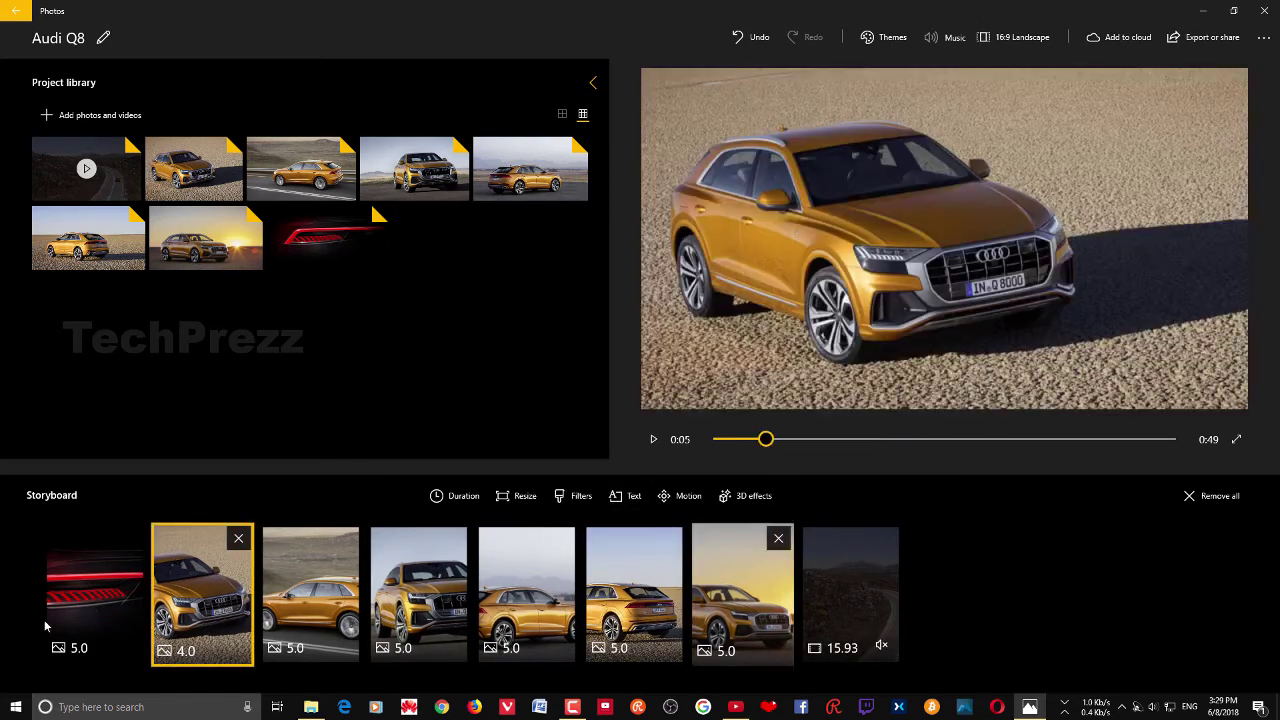
pyautogui.click(128, 593)
pyautogui.click(653, 439)
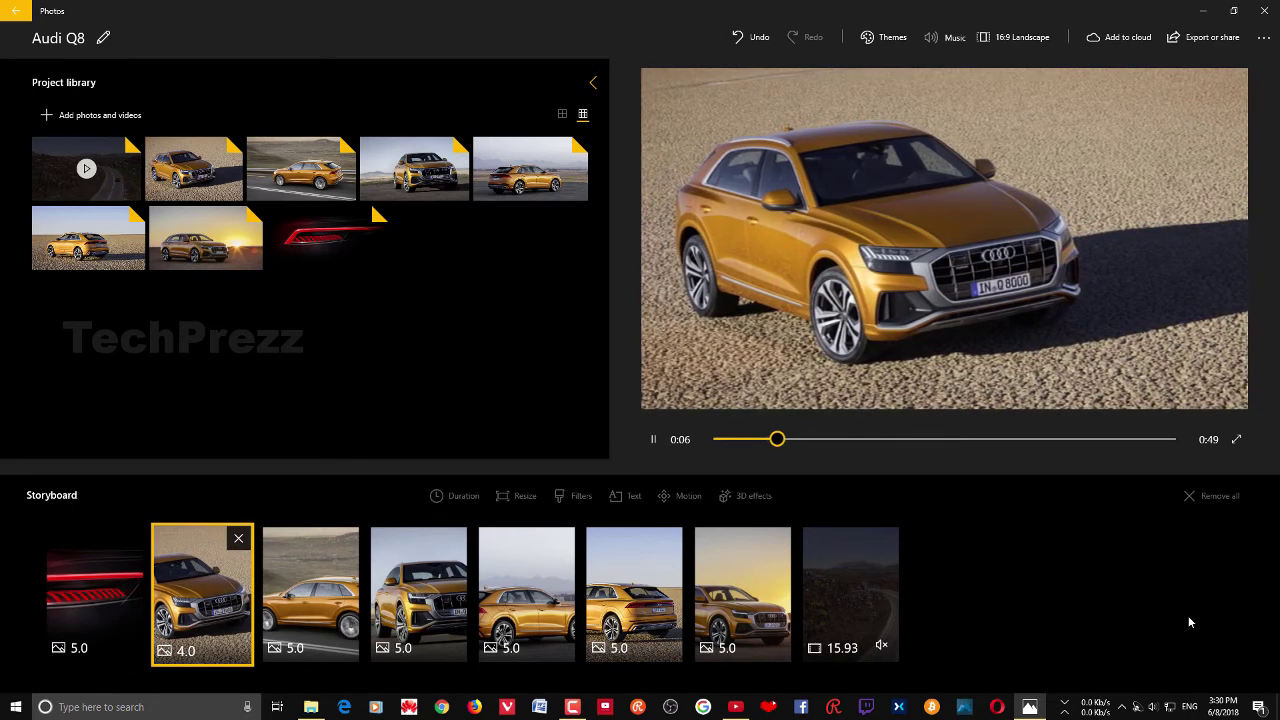
# Add the Butterflies 3D effect to the video clip at the end of the storyboard, raise its volume slightly, and save
pyautogui.click(884, 613)
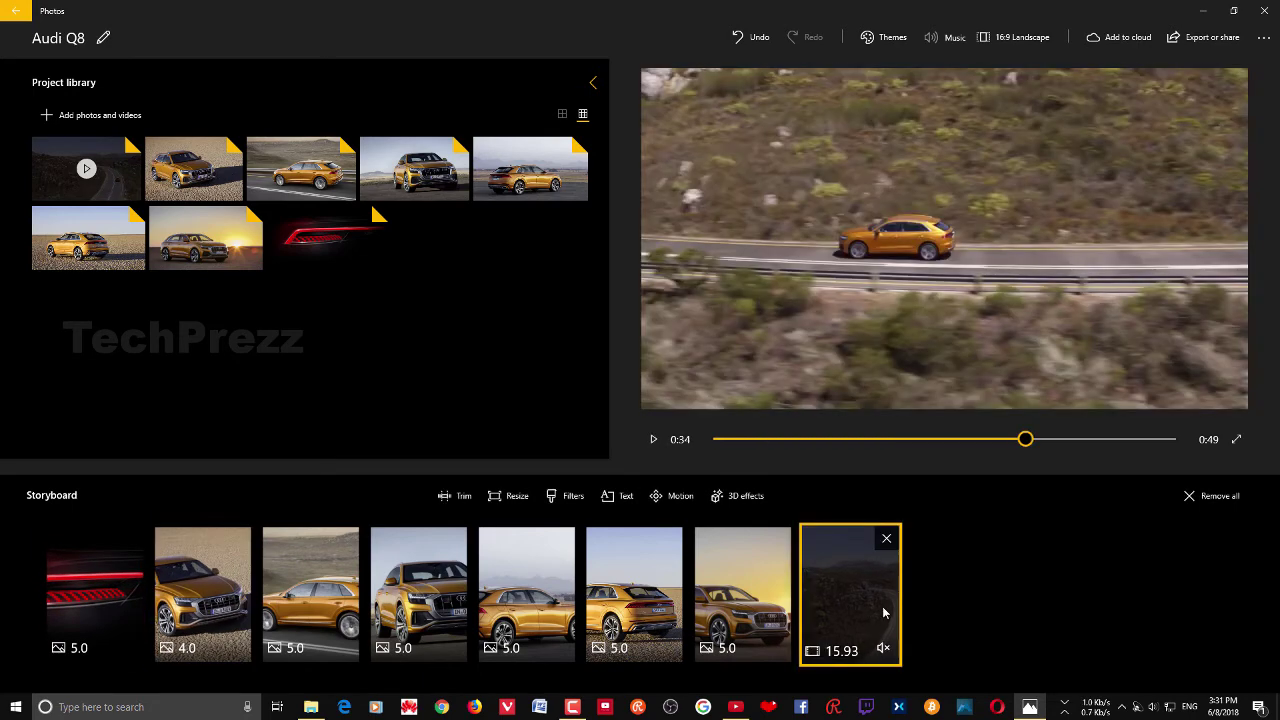
pyautogui.click(737, 496)
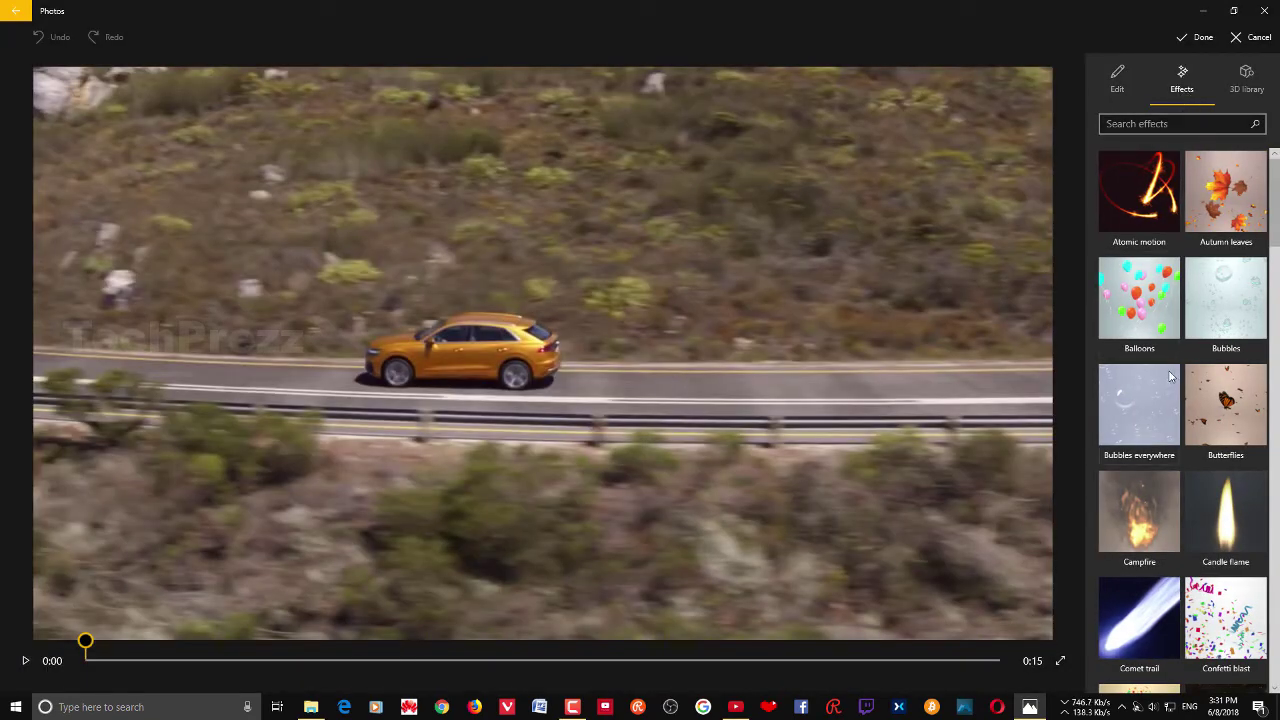
pyautogui.scroll(-5, 1267, 326)
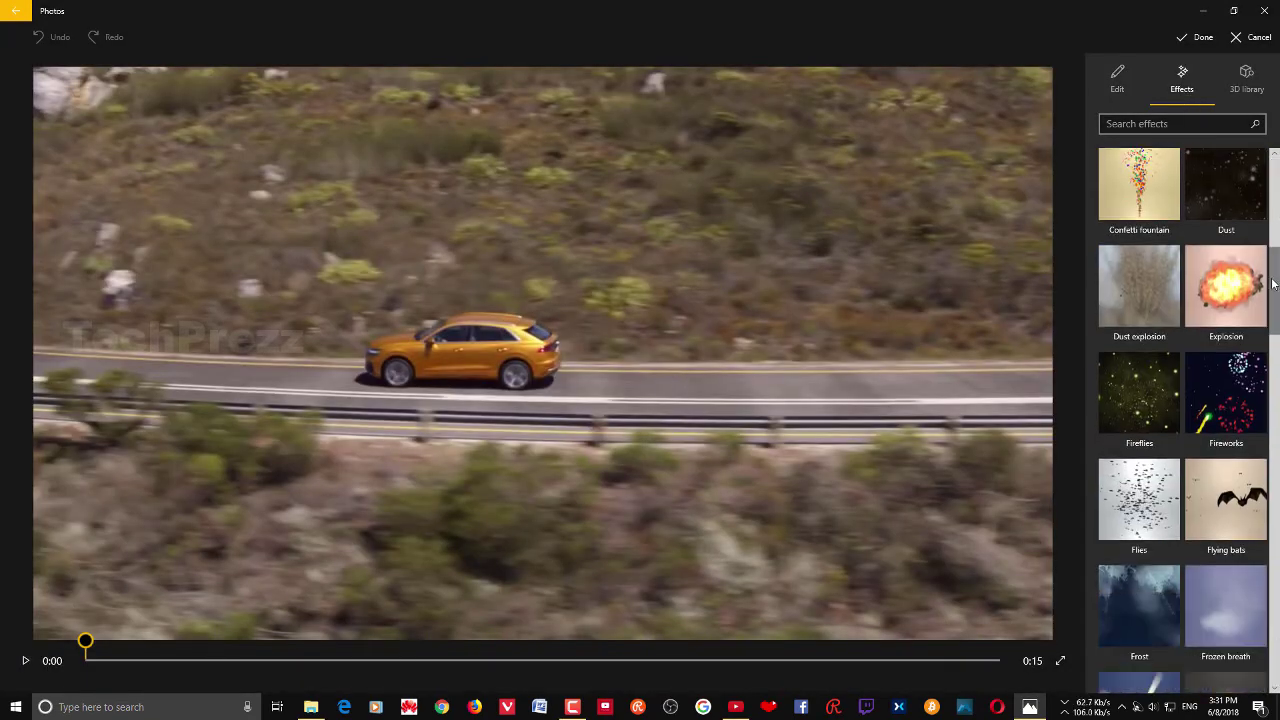
pyautogui.scroll(5, 1267, 300)
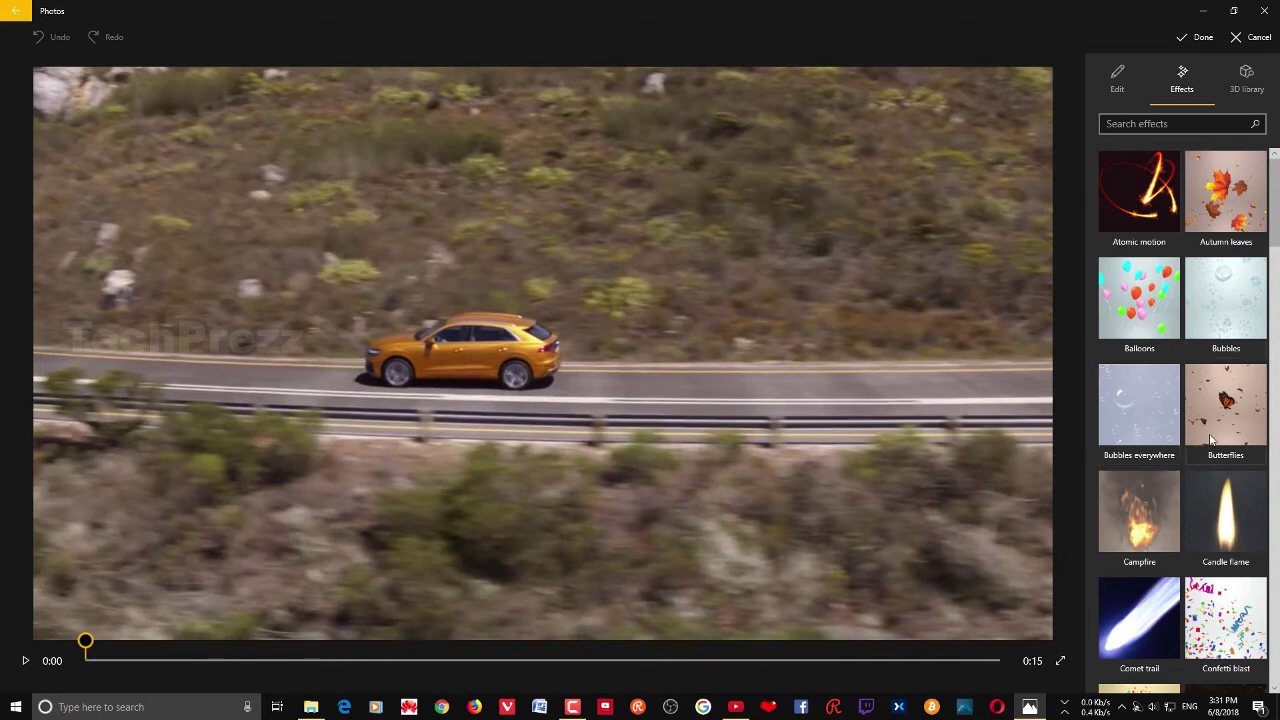
pyautogui.click(1242, 392)
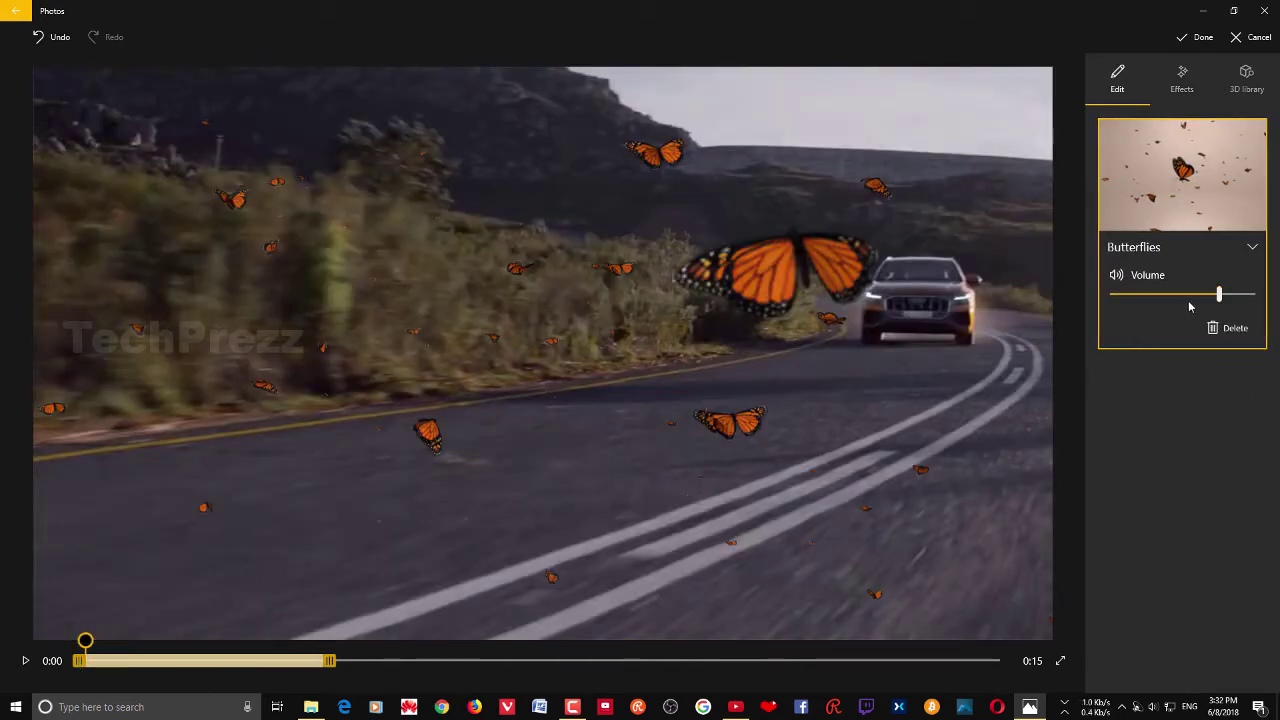
pyautogui.moveTo(1219, 295)
pyautogui.mouseDown()
pyautogui.moveTo(1237, 296)
pyautogui.moveTo(1226, 303)
pyautogui.mouseUp()
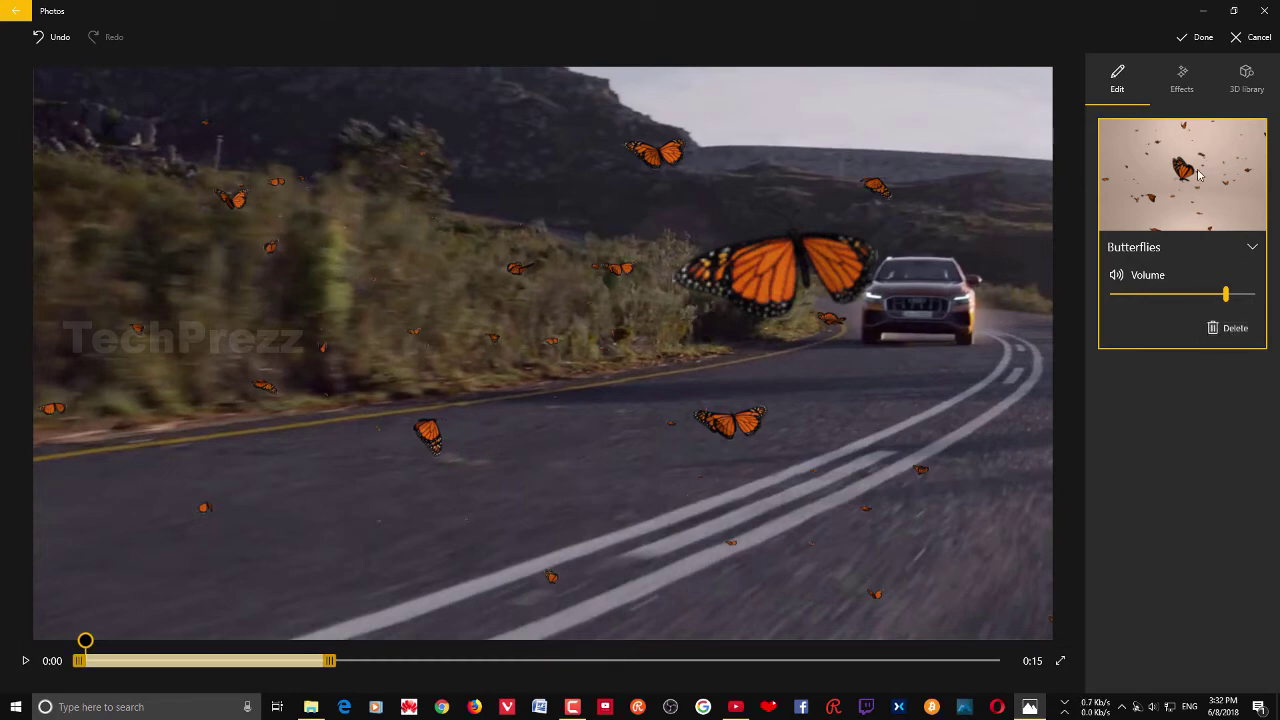
pyautogui.click(1194, 40)
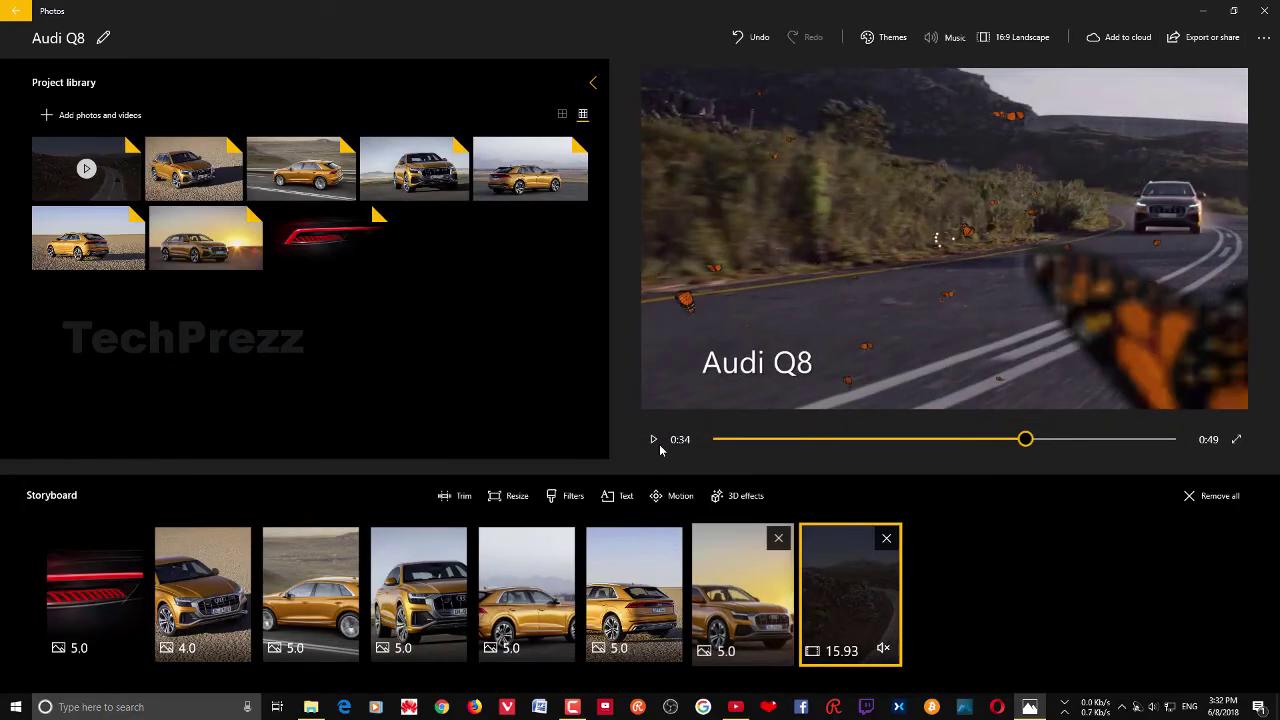
# Play the ending with the butterflies effect and part of the photo sequence to review the video
pyautogui.click(746, 577)
pyautogui.click(653, 439)
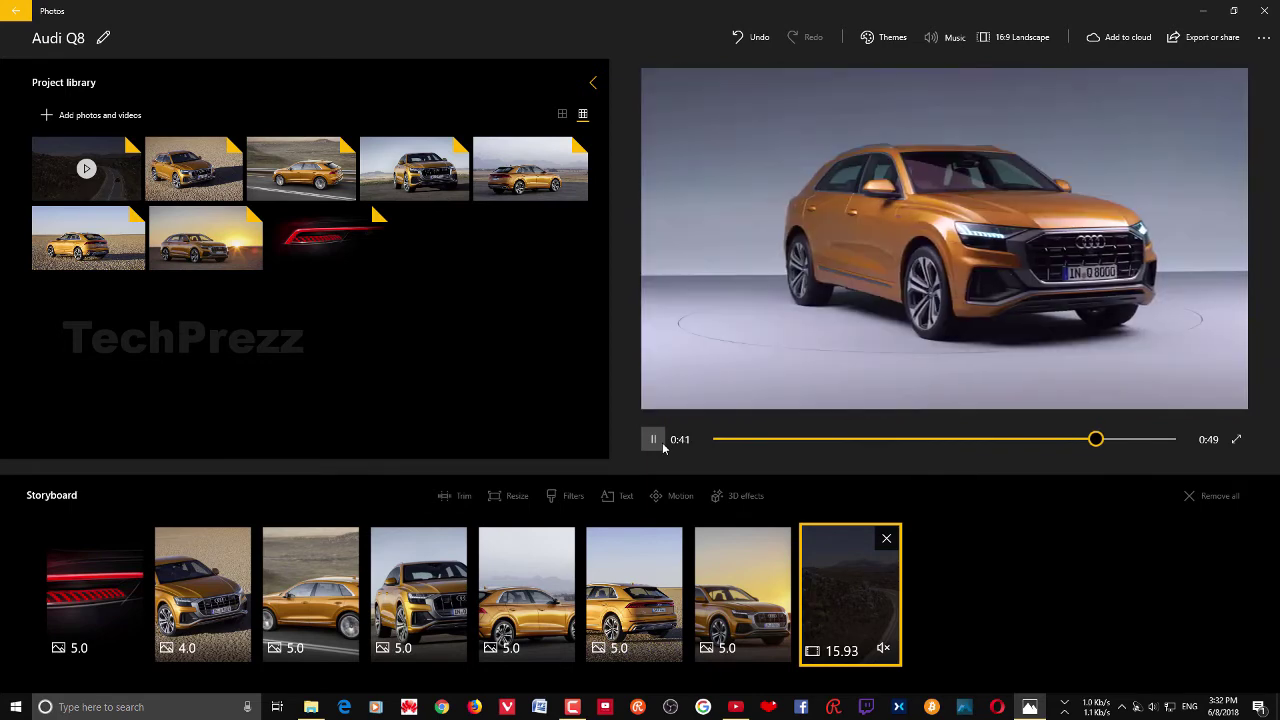
pyautogui.click(653, 439)
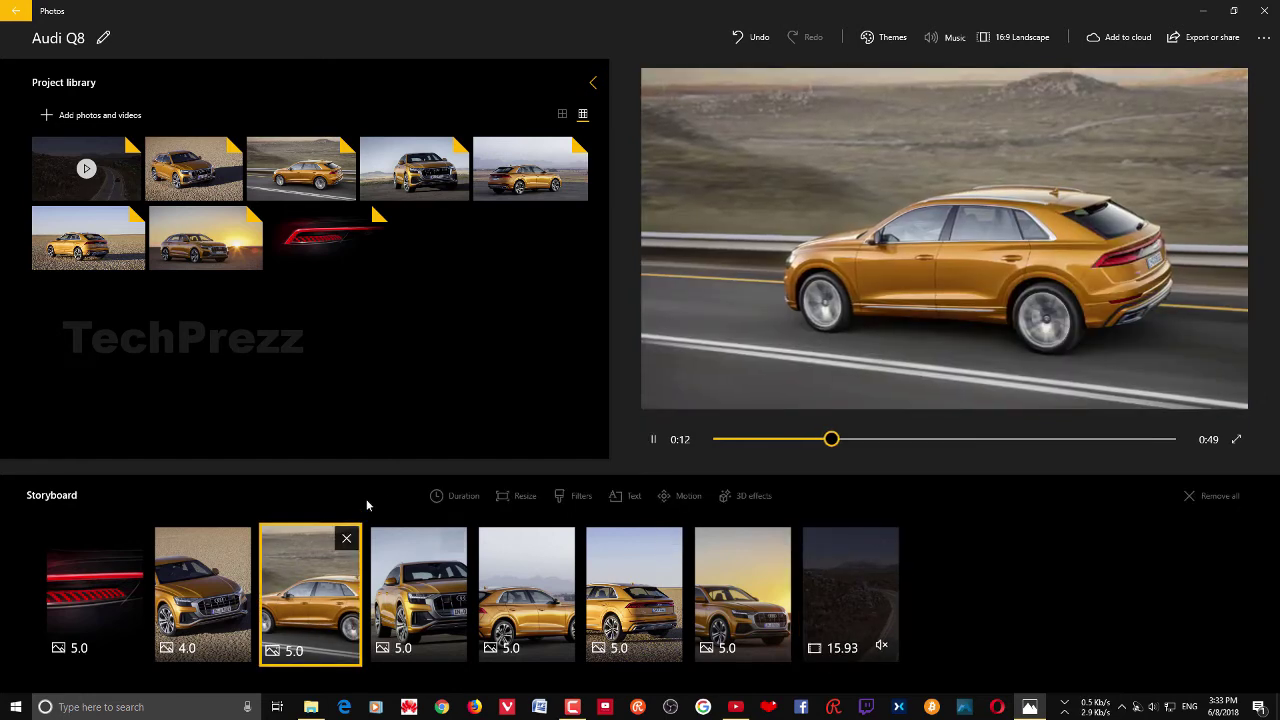
pyautogui.click(653, 439)
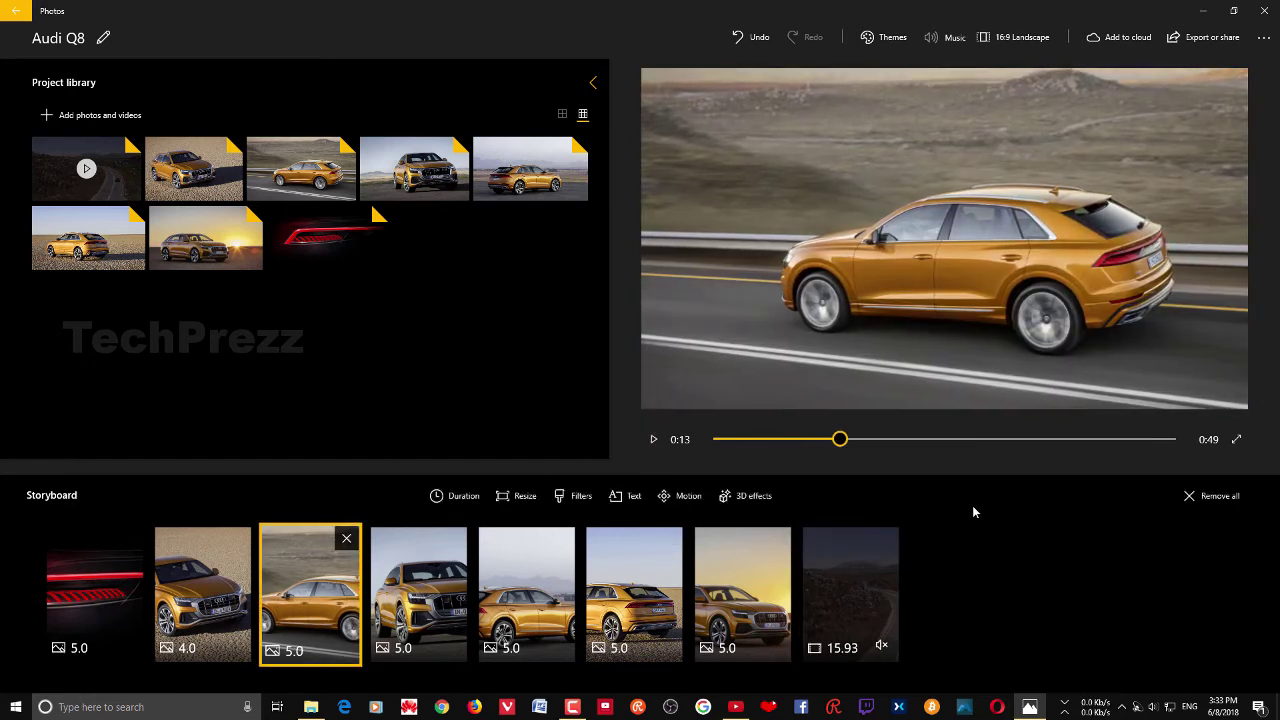
# Browse the recommended background music tracks for the video, selecting Blossoming and previewing Block Party
pyautogui.click(950, 38)
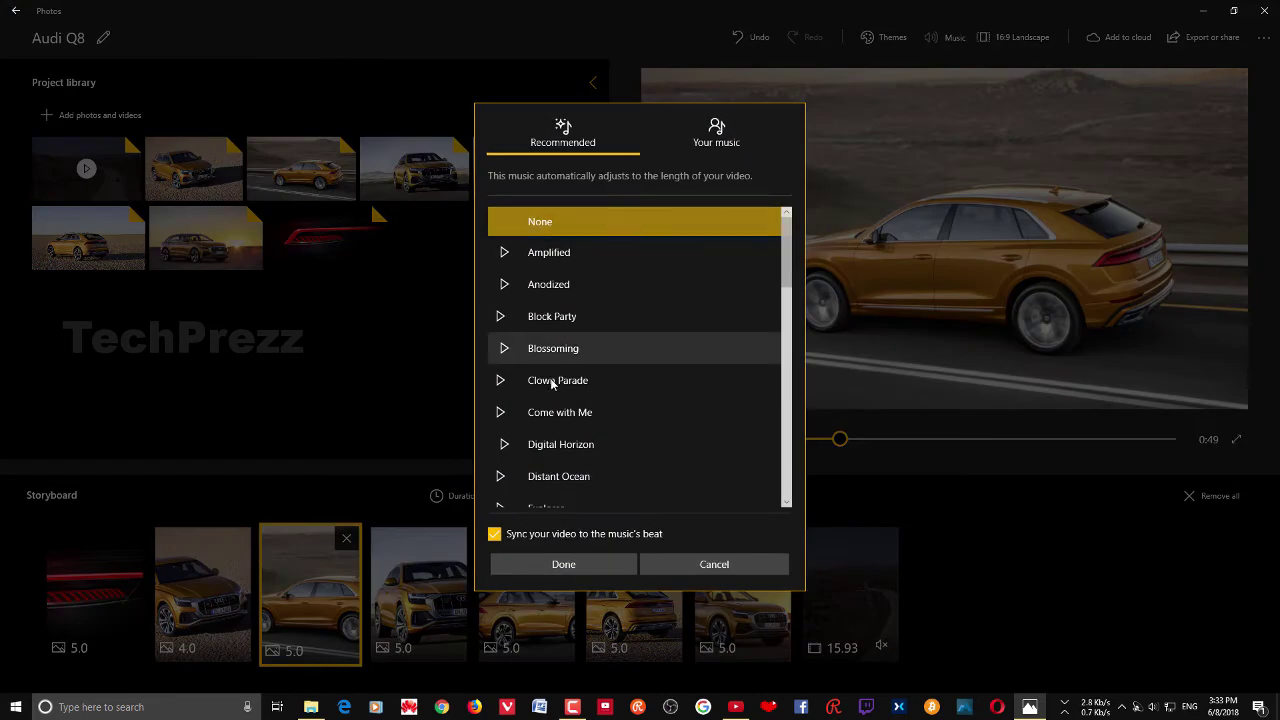
pyautogui.scroll(-5, 563, 365)
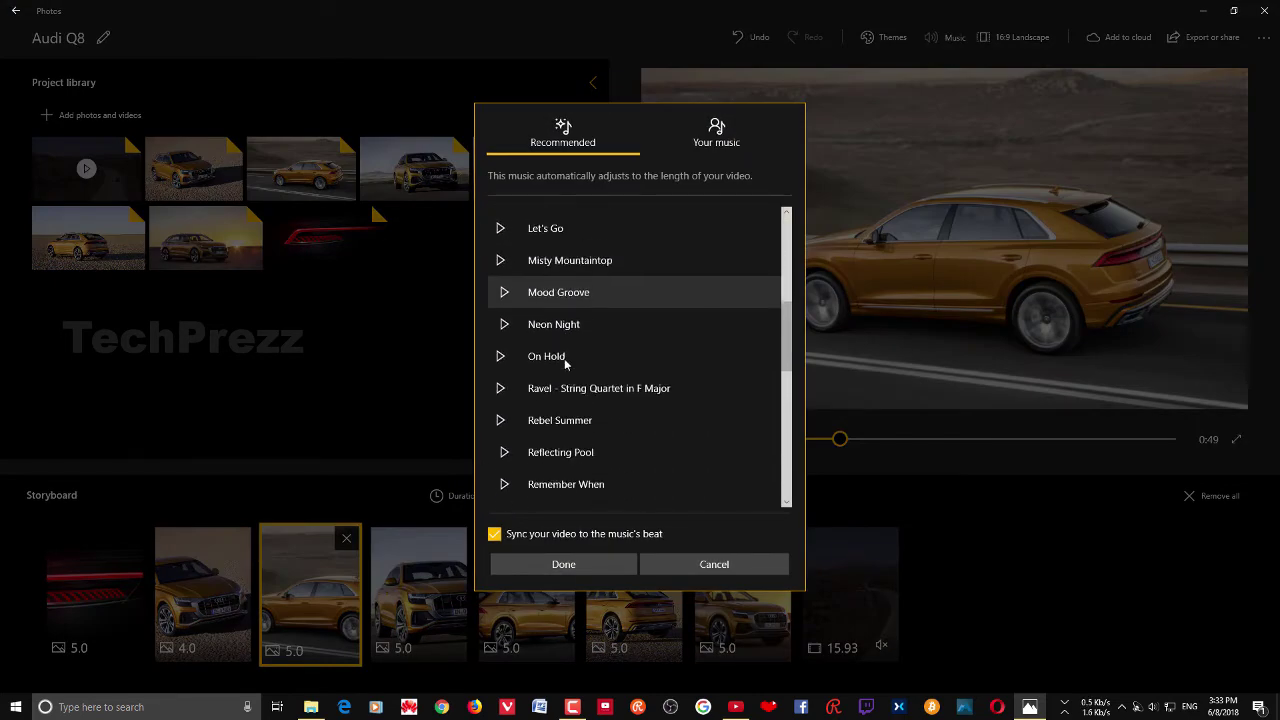
pyautogui.scroll(-5, 565, 363)
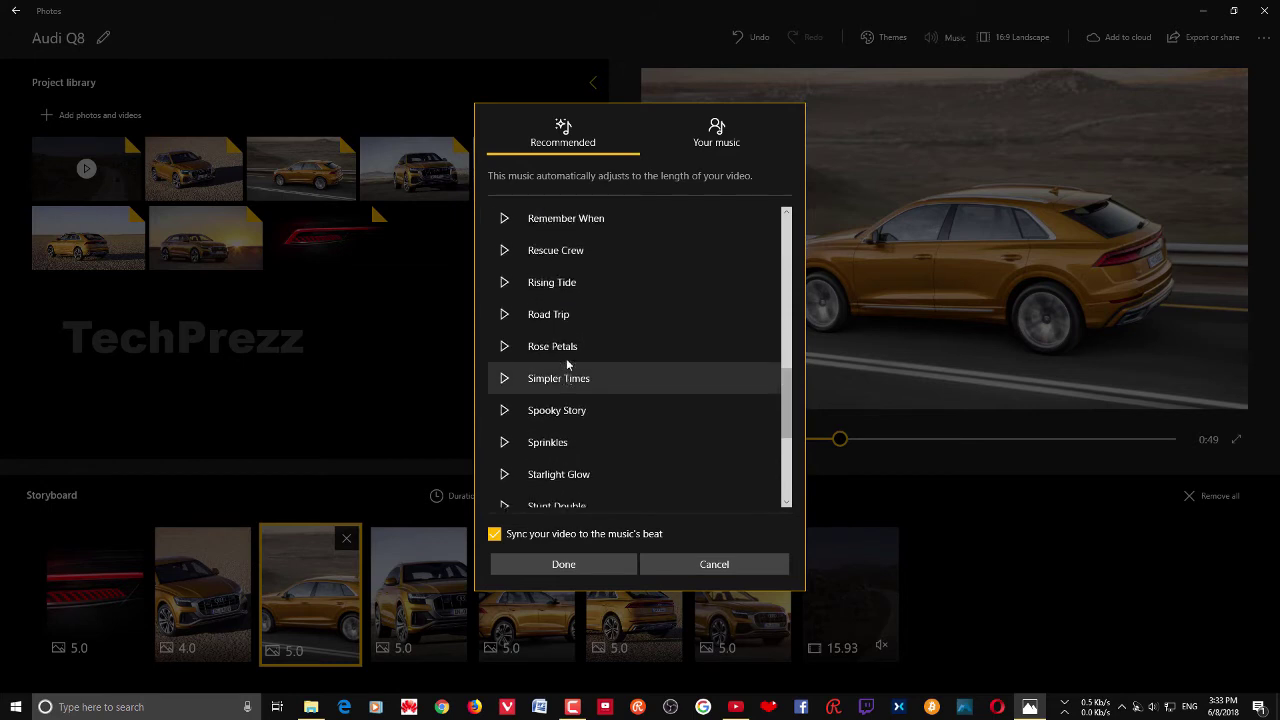
pyautogui.scroll(10, 575, 358)
pyautogui.click(590, 348)
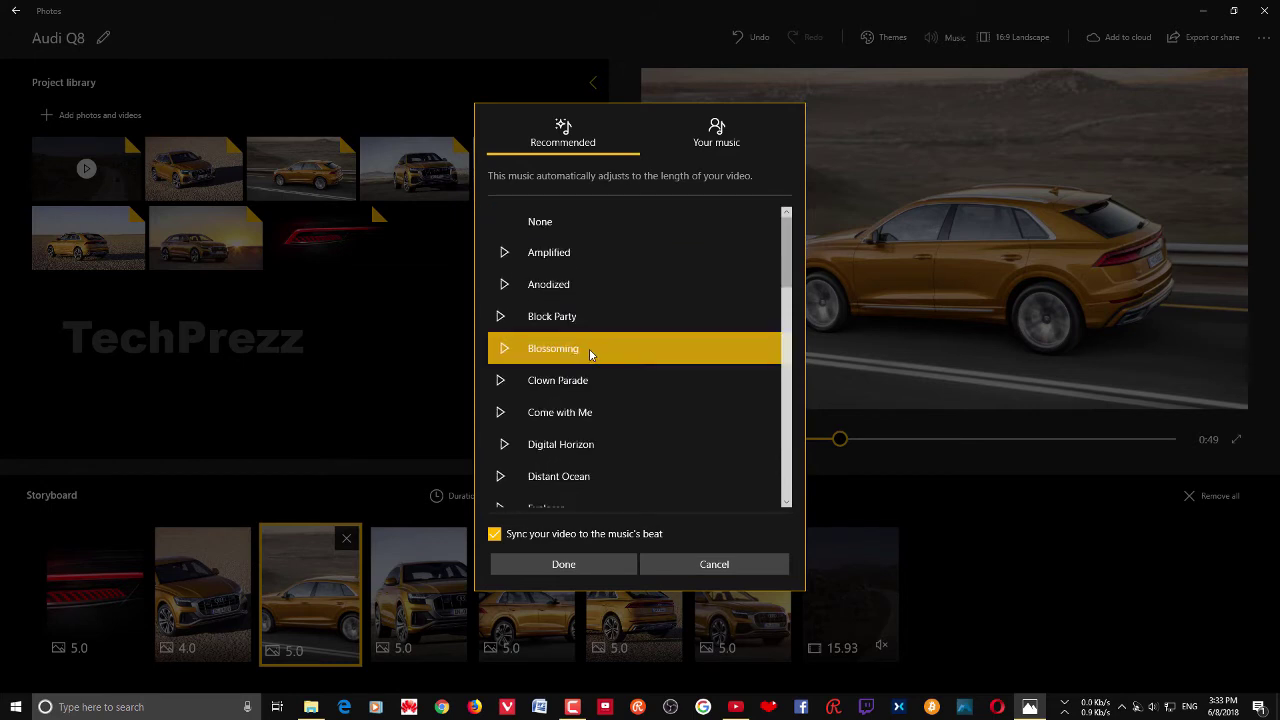
pyautogui.click(502, 318)
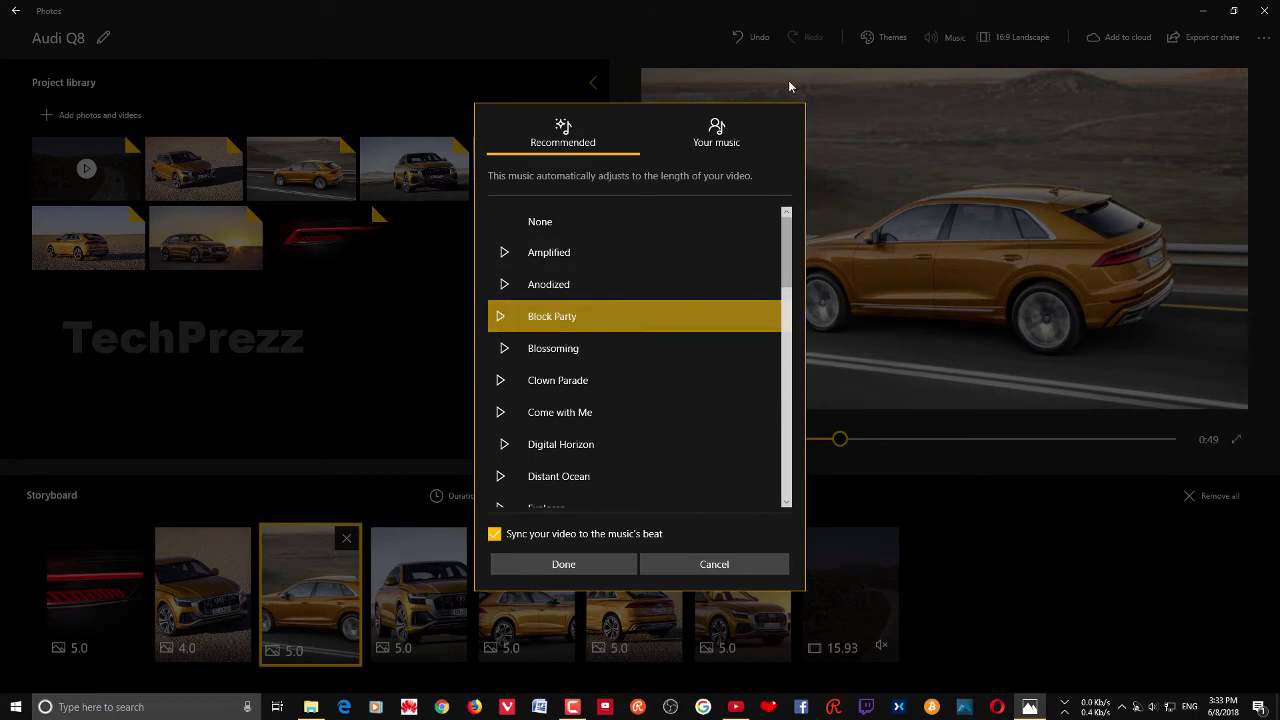
# Look at the option for using an own music file and close the file picker without choosing one
pyautogui.click(737, 131)
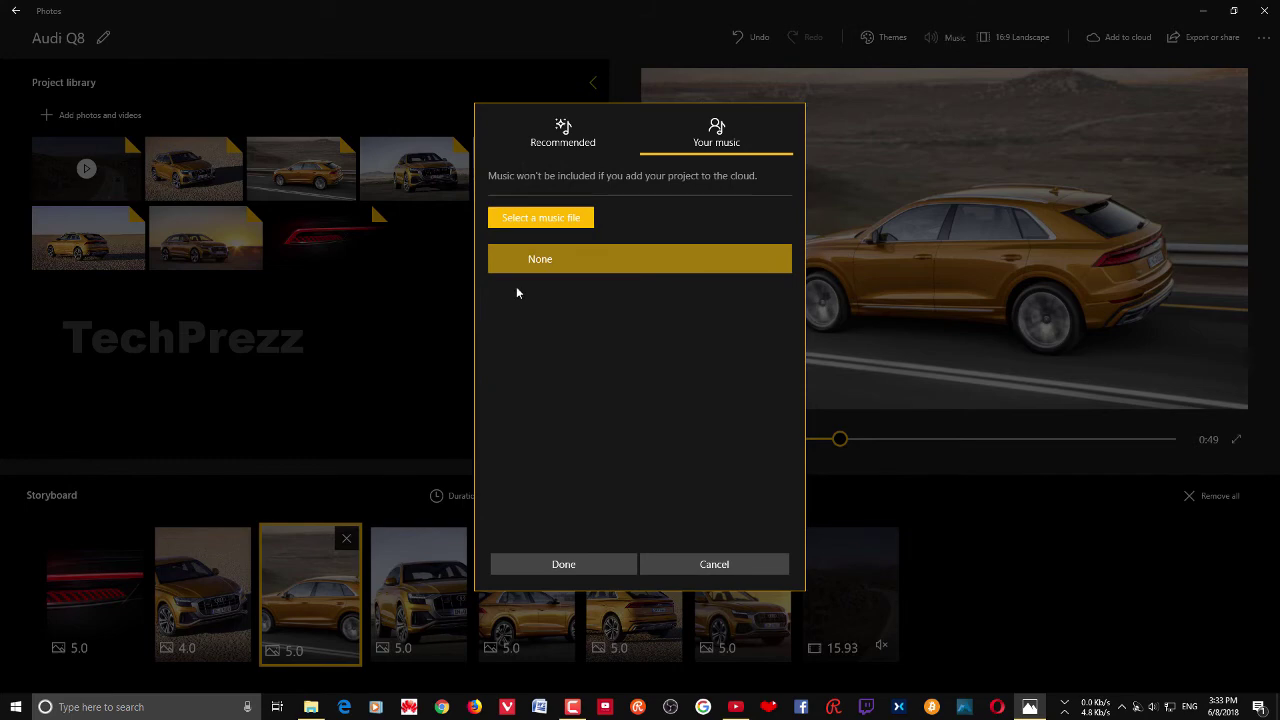
pyautogui.click(561, 223)
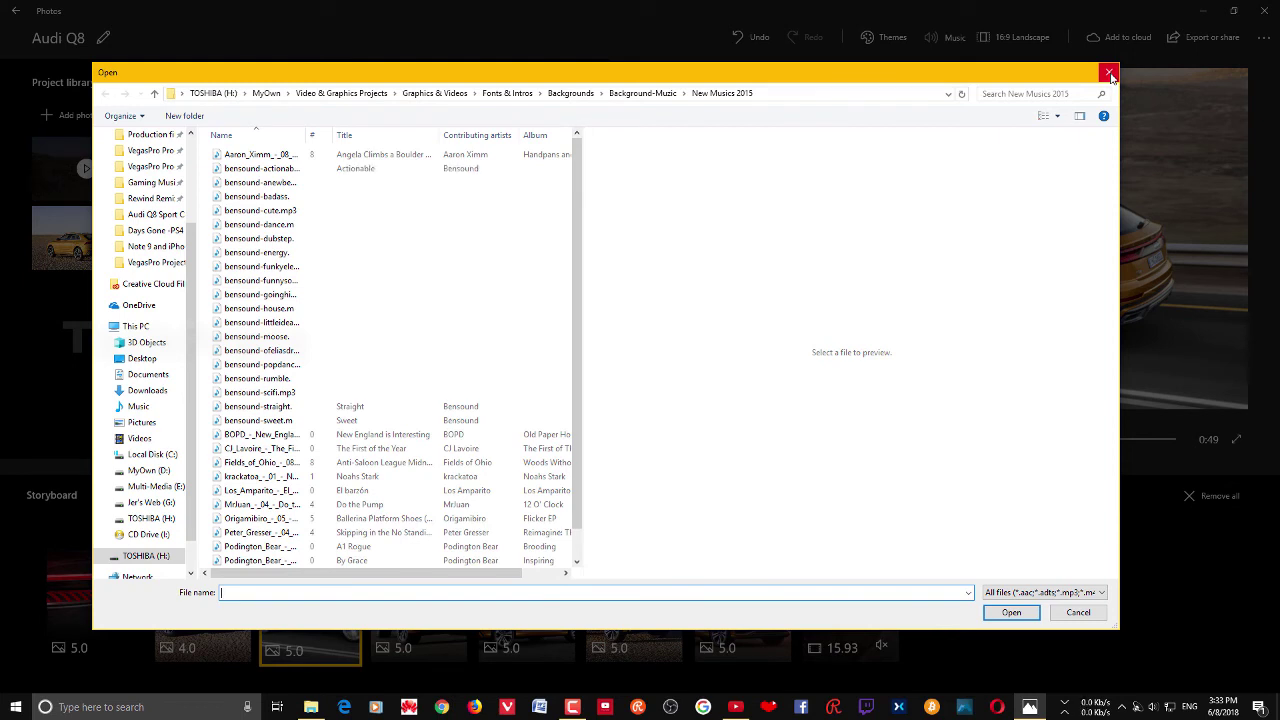
pyautogui.click(1110, 74)
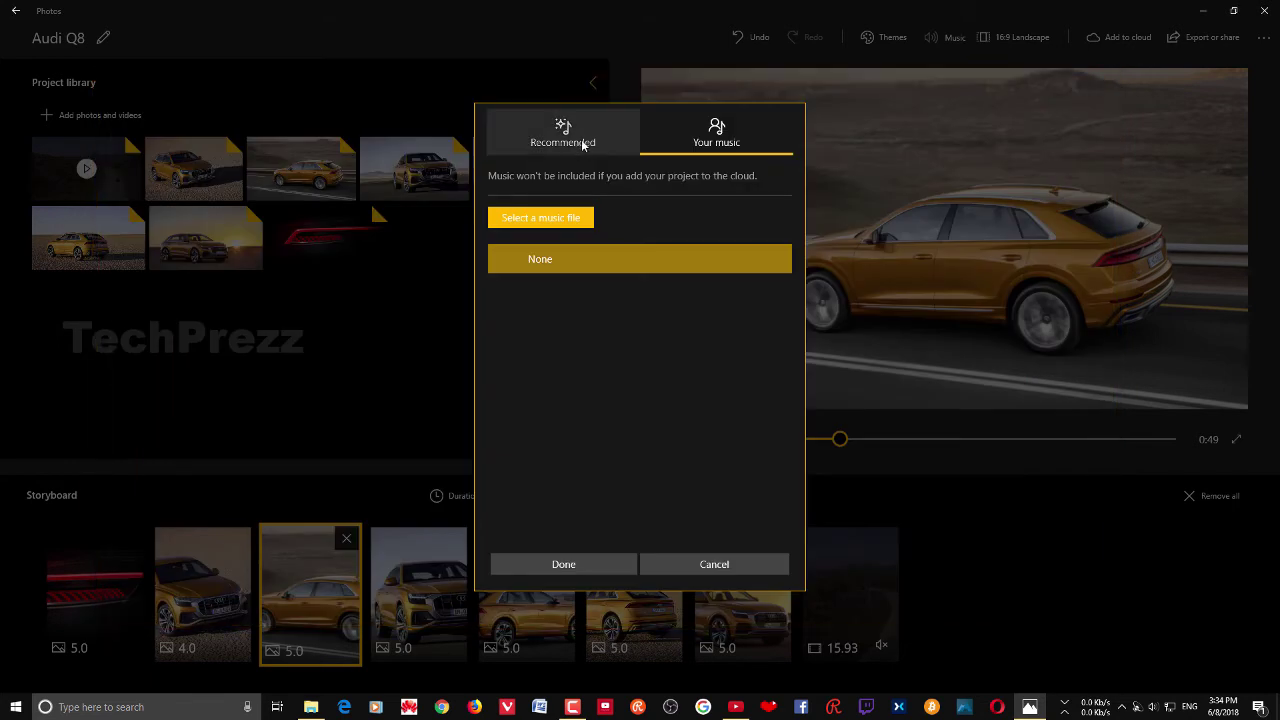
# Preview the recommended tracks Anodized and Block Party, and apply Block Party as the video's background music
pyautogui.click(584, 141)
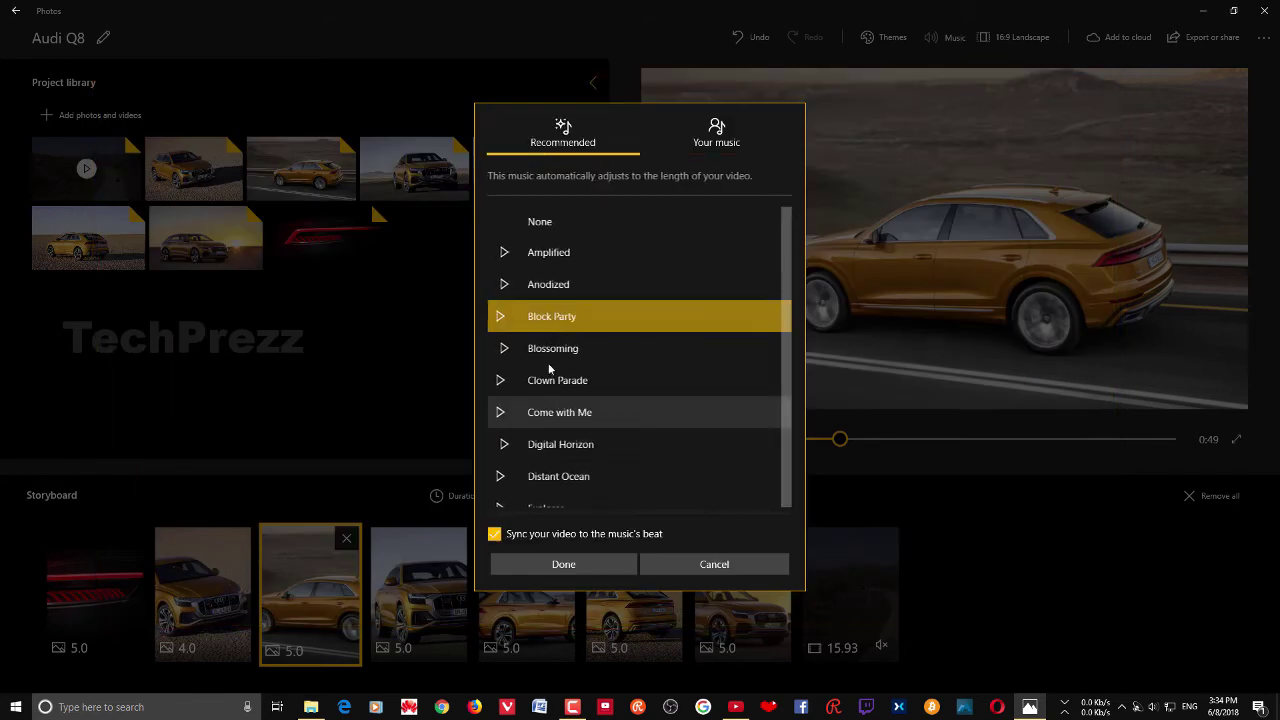
pyautogui.click(505, 285)
pyautogui.click(505, 316)
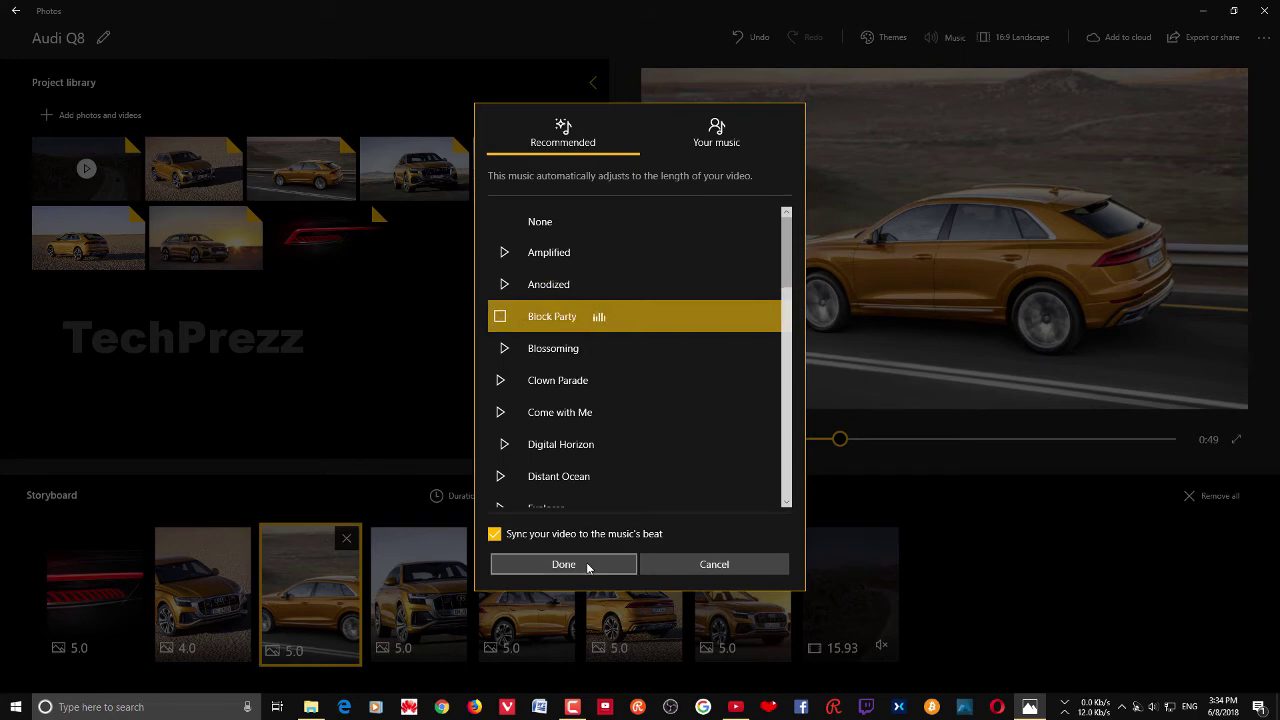
pyautogui.click(586, 563)
# Play the video from the opening taillight photo with lowered sound to check the music, pause it and return to the first photo
pyautogui.click(76, 594)
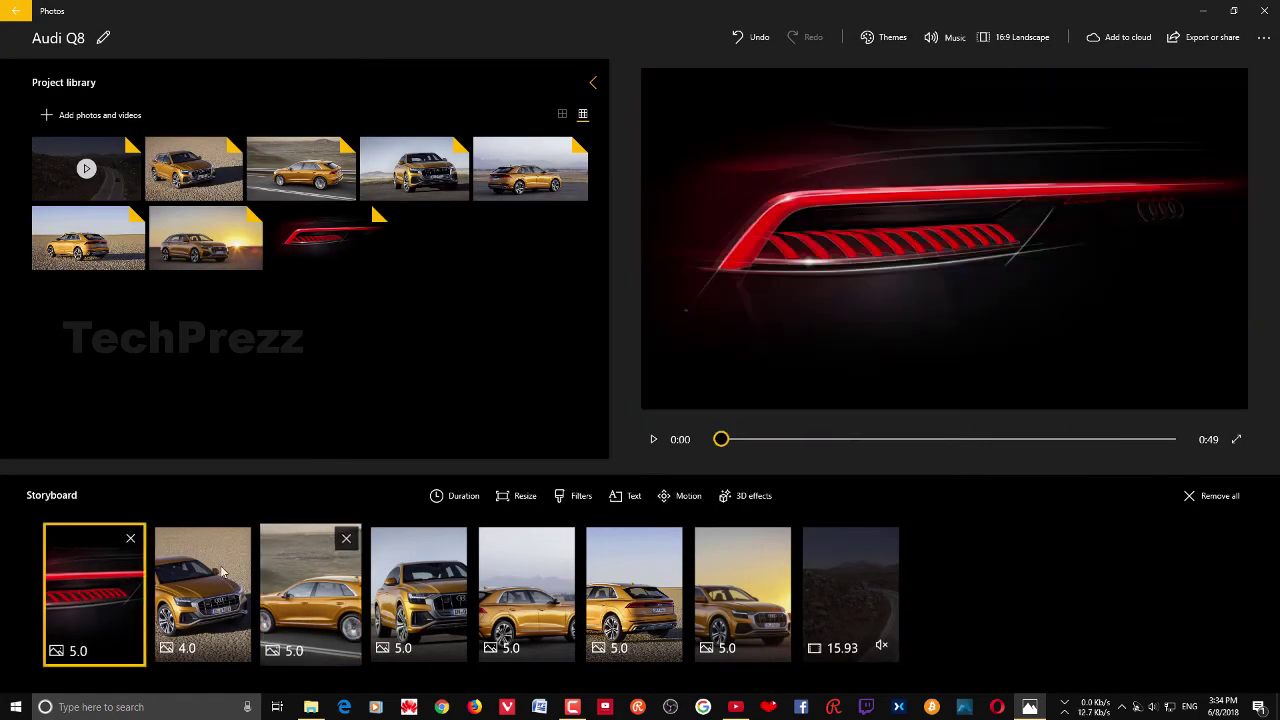
pyautogui.click(653, 439)
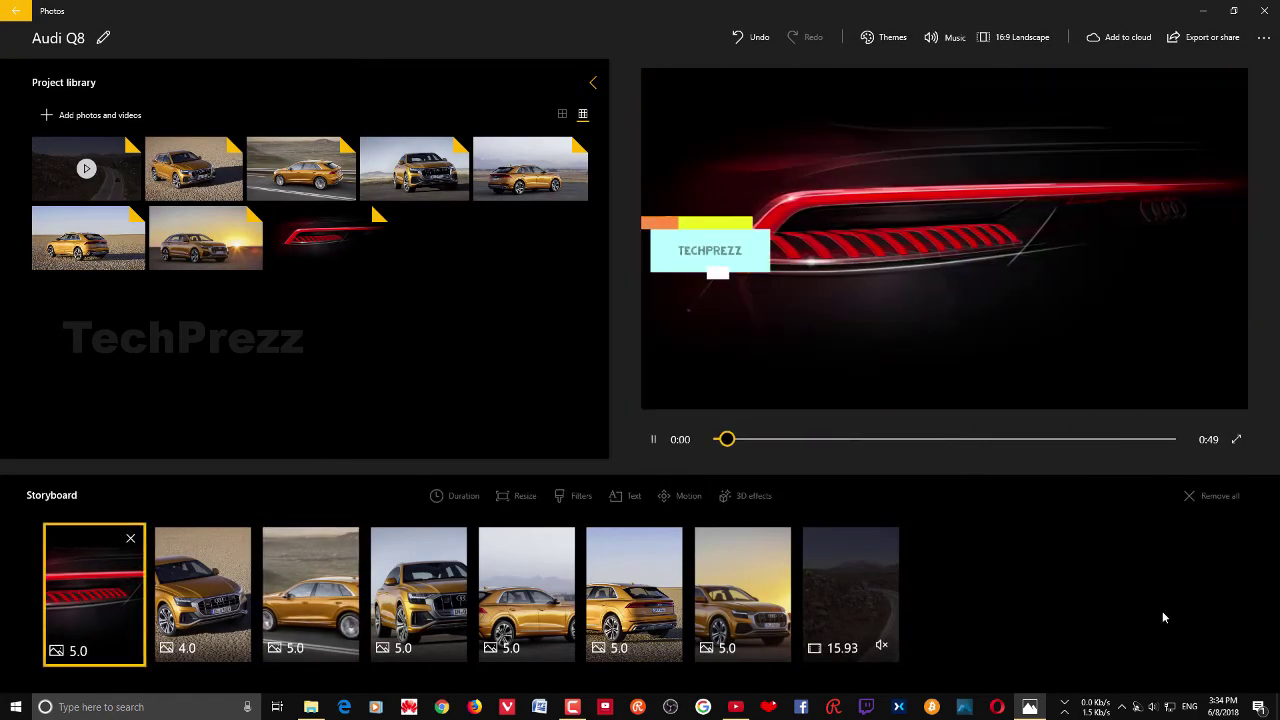
pyautogui.press('XF86AudioLowerVolume')
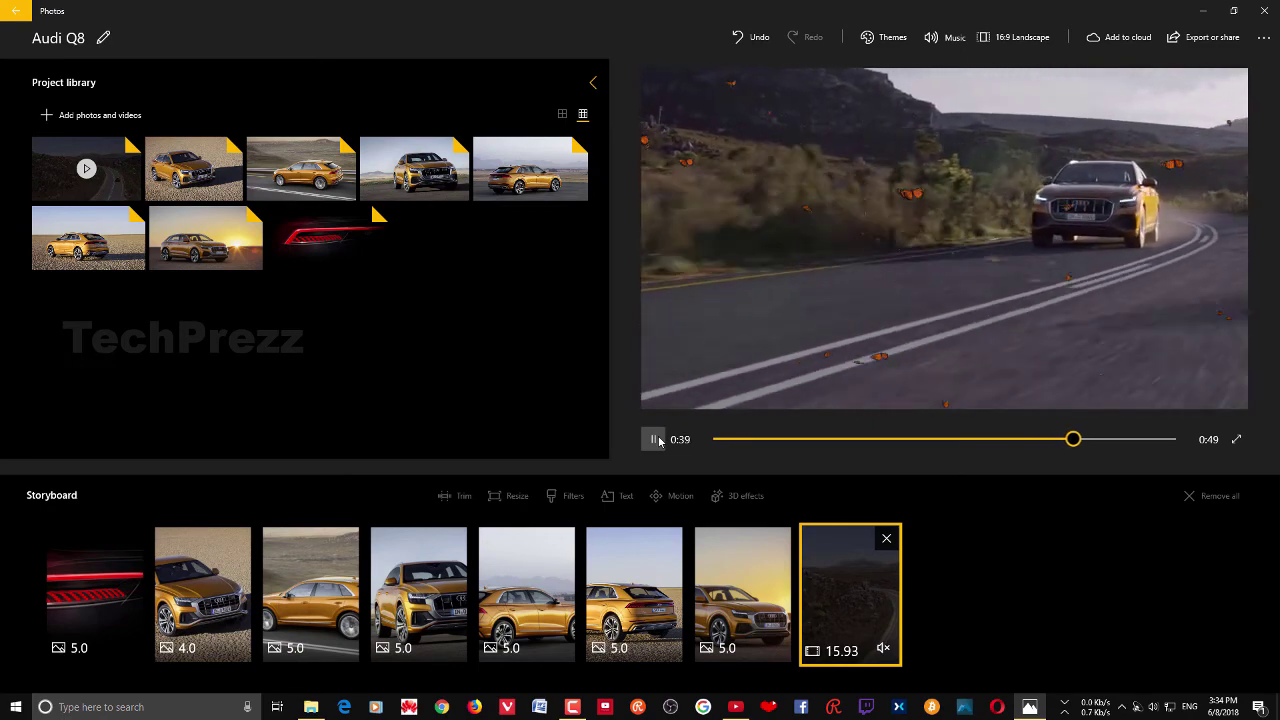
pyautogui.click(662, 441)
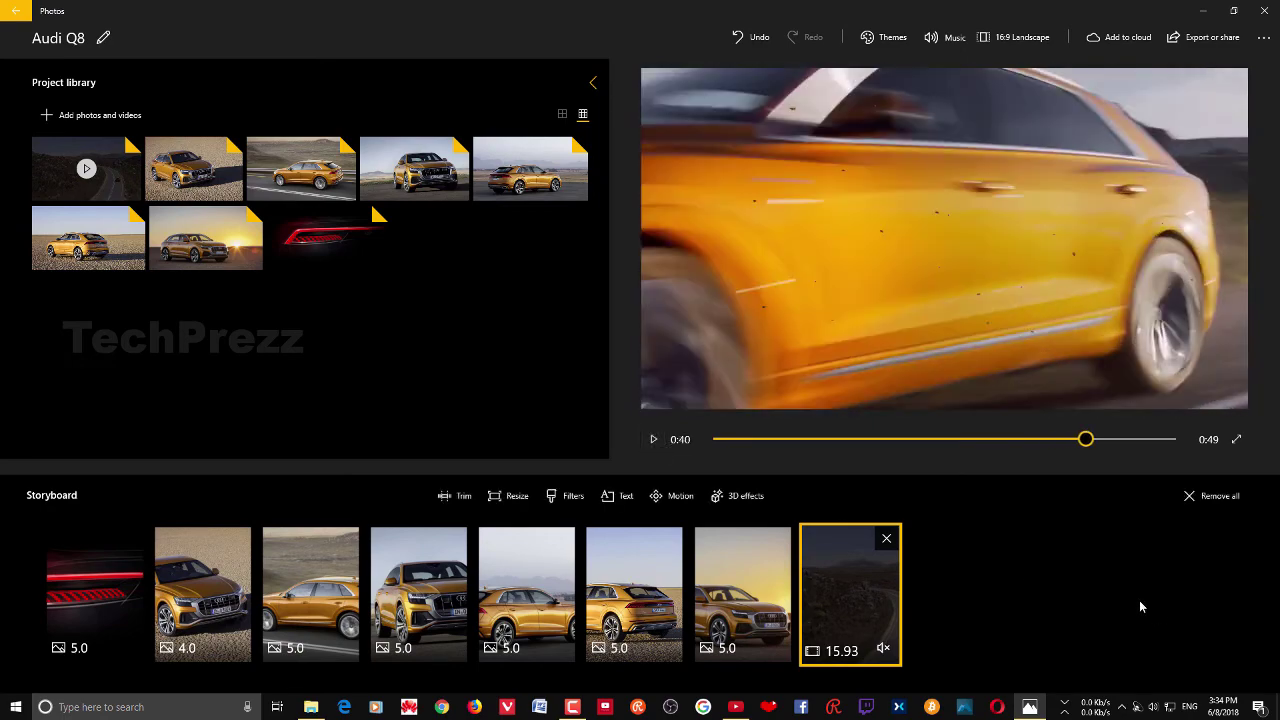
pyautogui.click(94, 590)
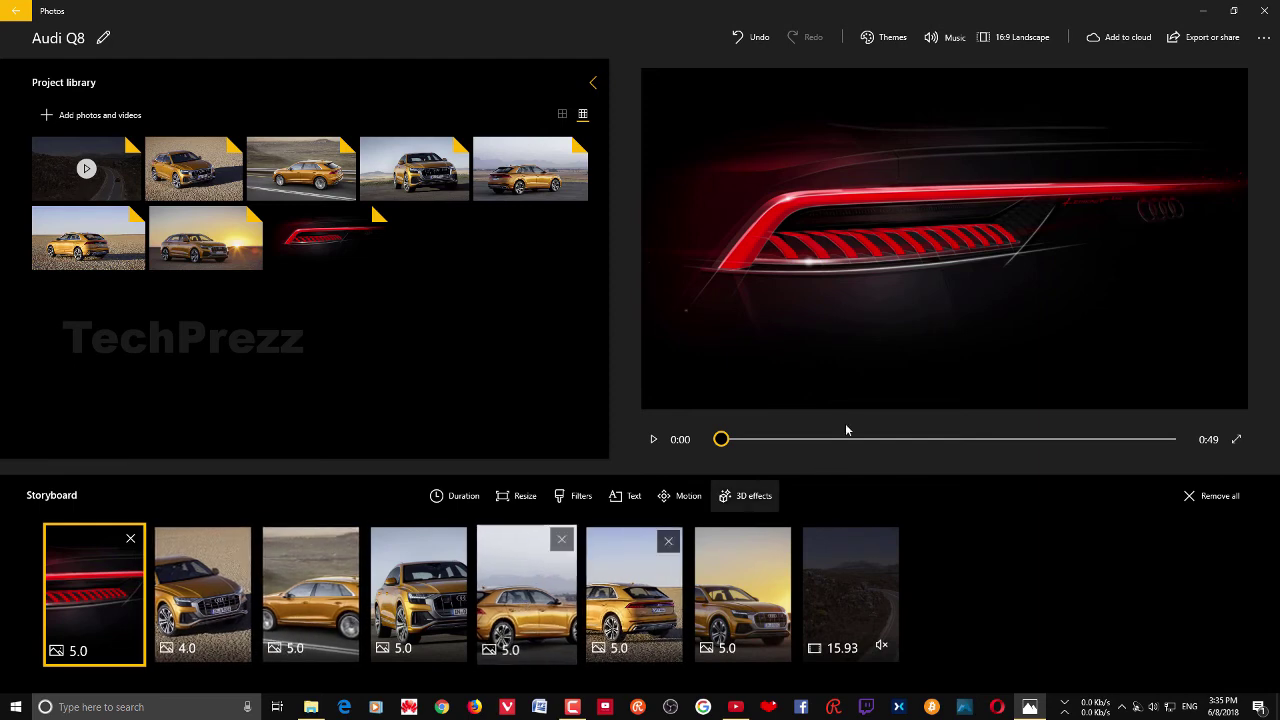
pyautogui.click(534, 497)
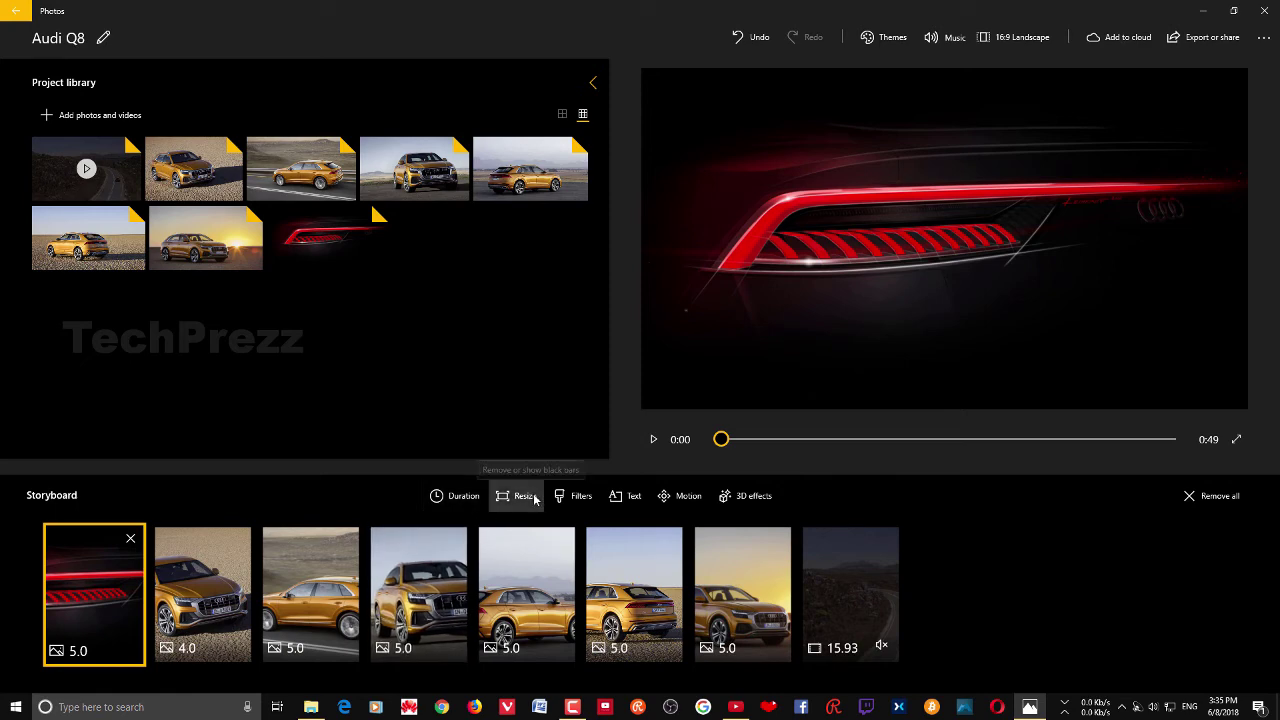
pyautogui.click(360, 498)
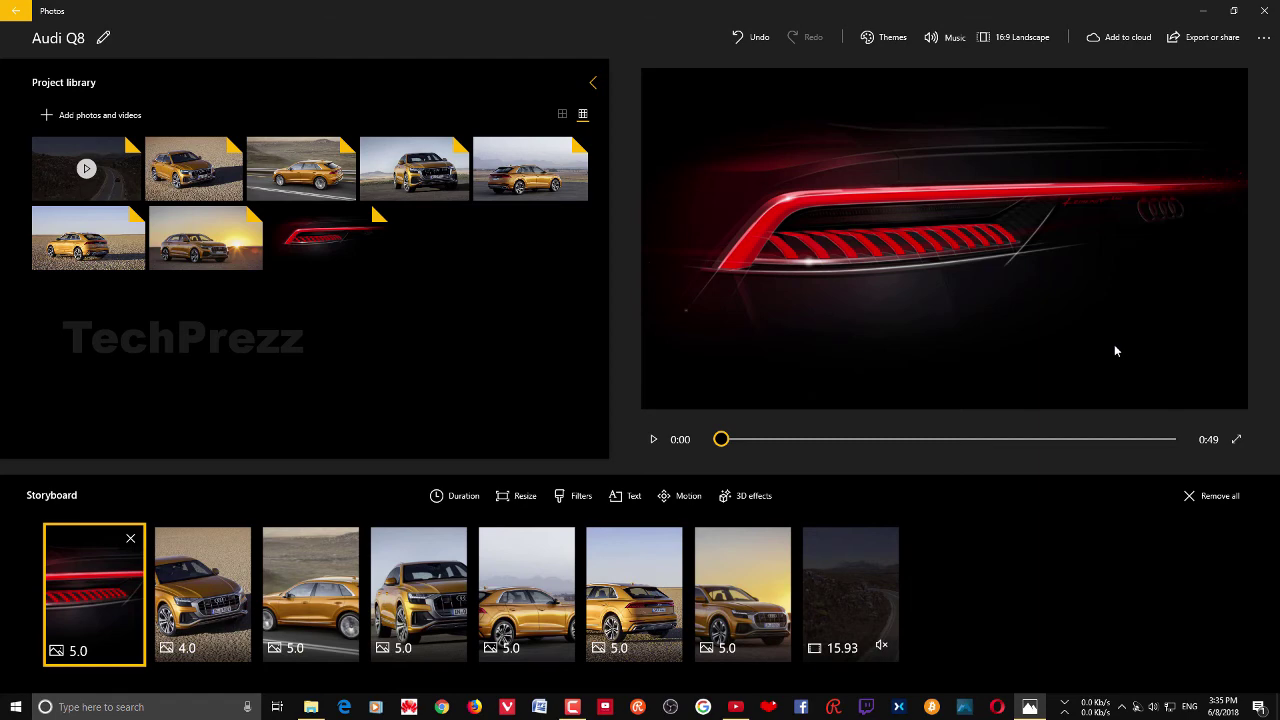
# Export the video in the medium (M) file size, best for sharing online
pyautogui.click(1204, 40)
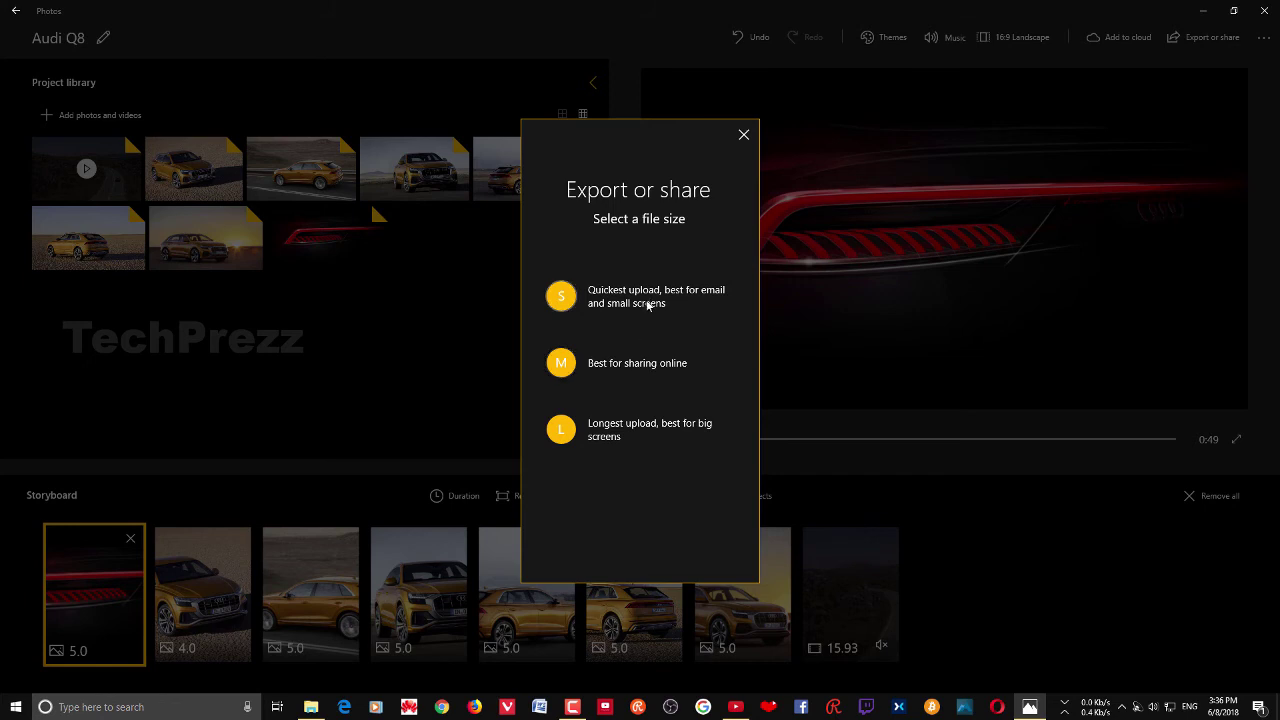
pyautogui.click(622, 370)
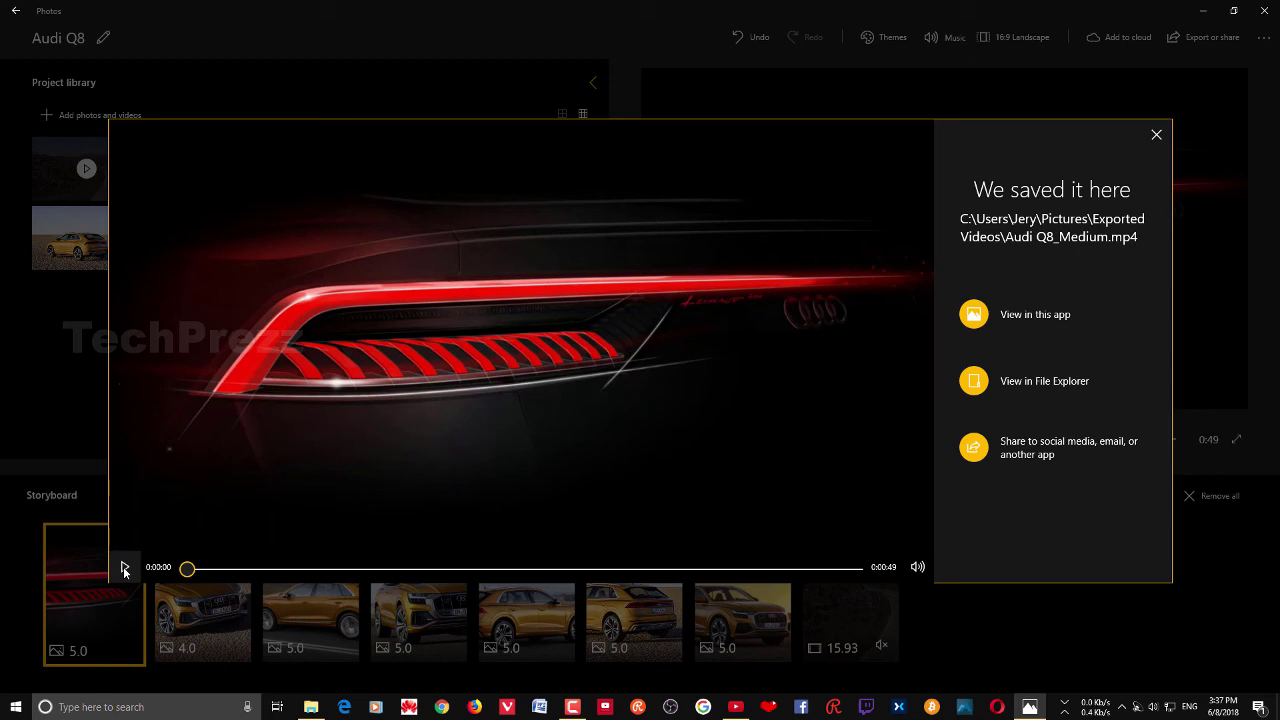
# Play the start of the exported video, and view the apps available for sharing it without sending it
pyautogui.click(124, 569)
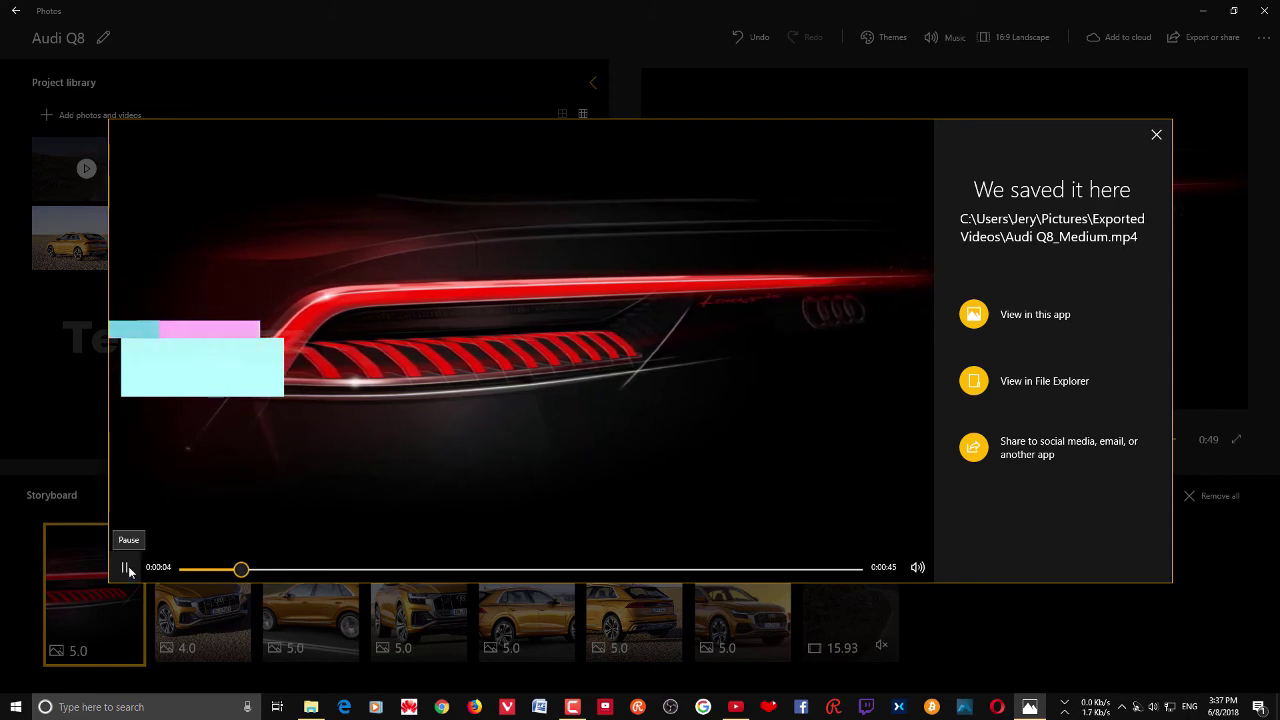
pyautogui.click(126, 569)
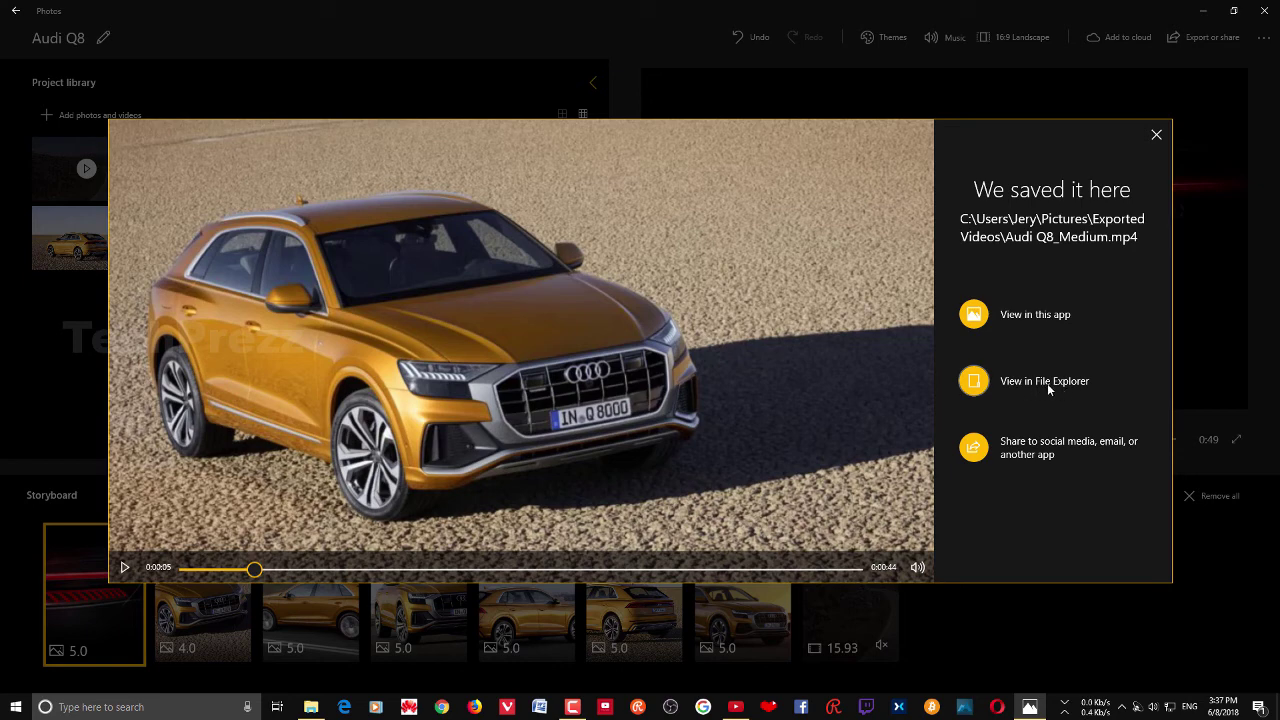
pyautogui.click(1045, 446)
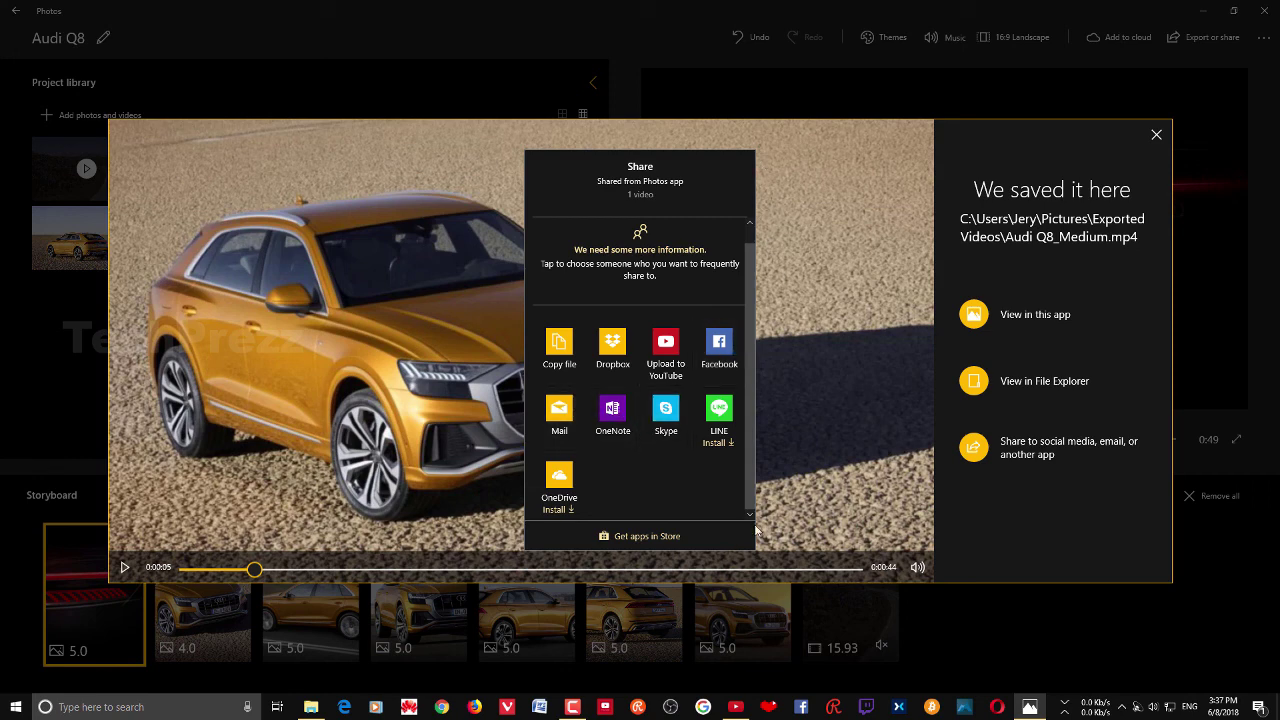
pyautogui.click(1062, 500)
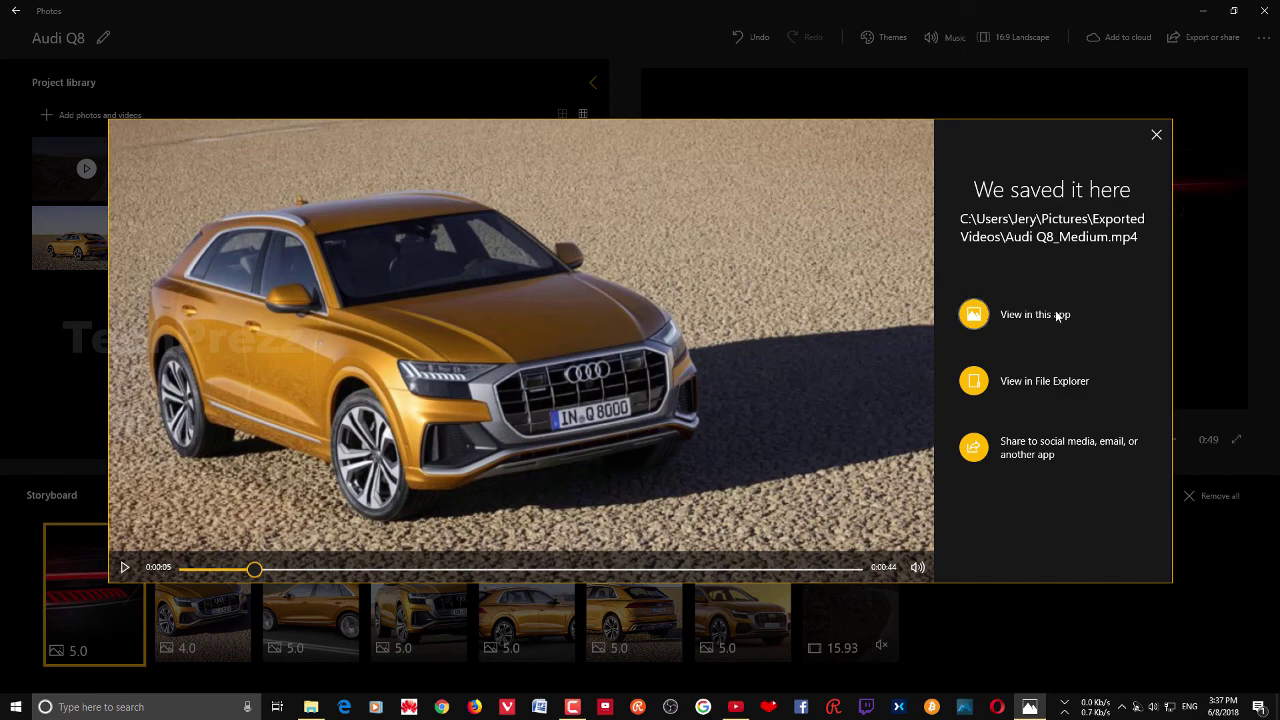
# Show the exported video in File Explorer and reopen the Exported Videos folder through Pictures
pyautogui.click(1039, 384)
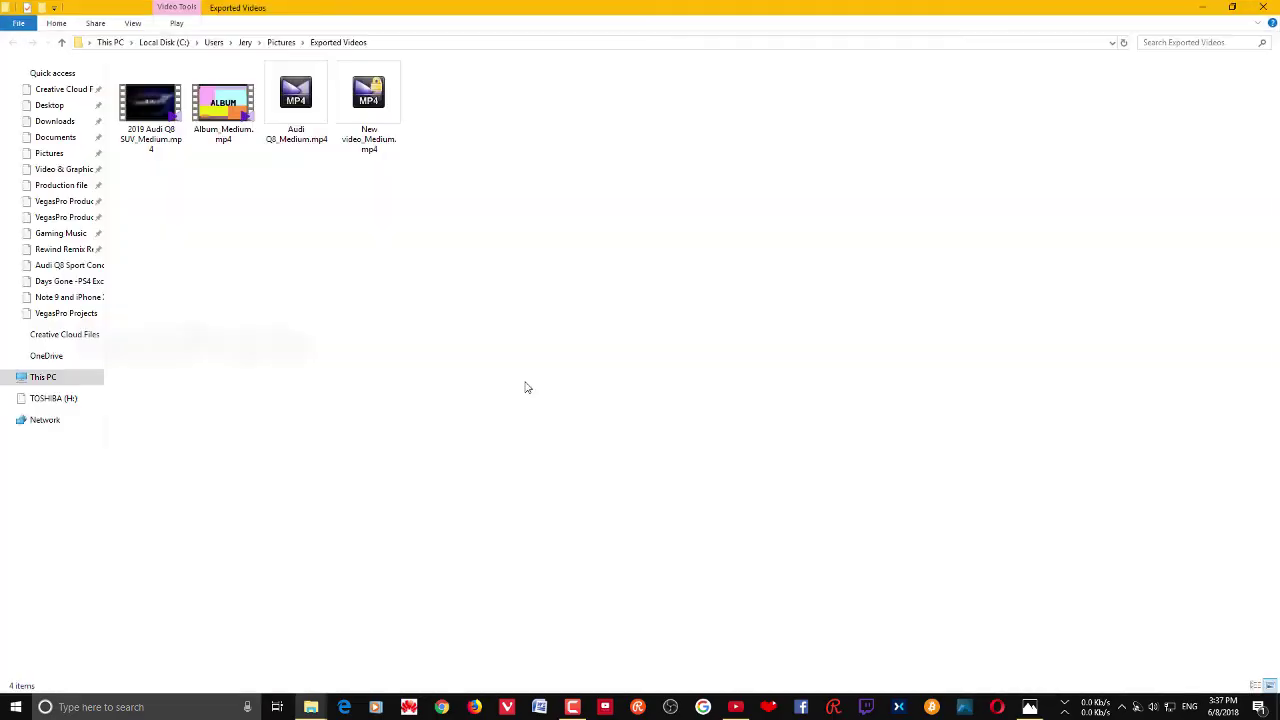
pyautogui.click(378, 316)
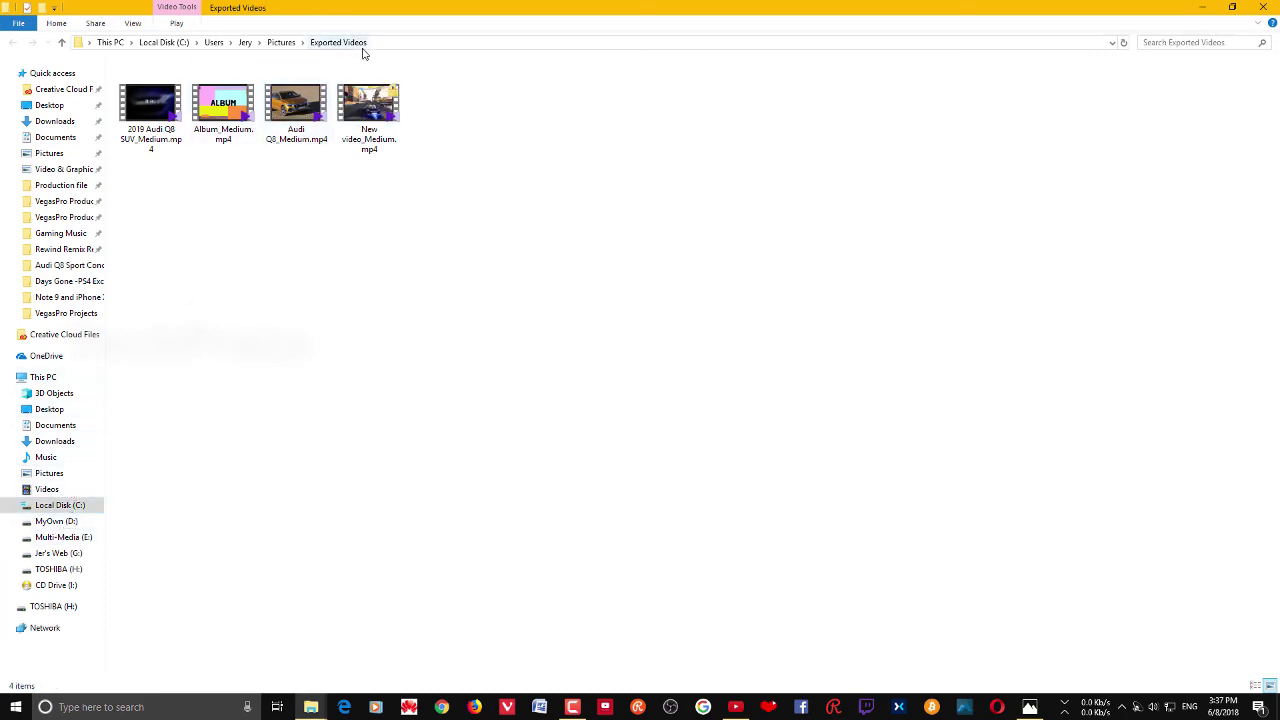
pyautogui.click(55, 477)
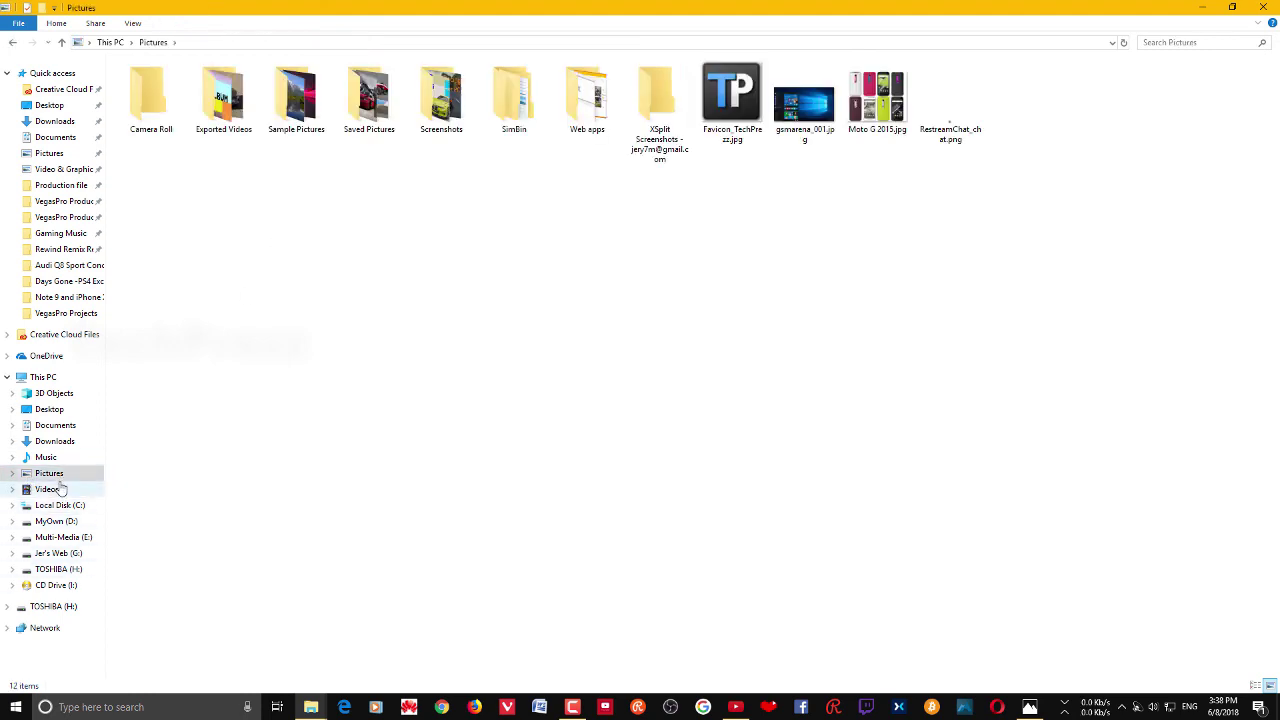
pyautogui.click(243, 119)
pyautogui.doubleClick(243, 119)
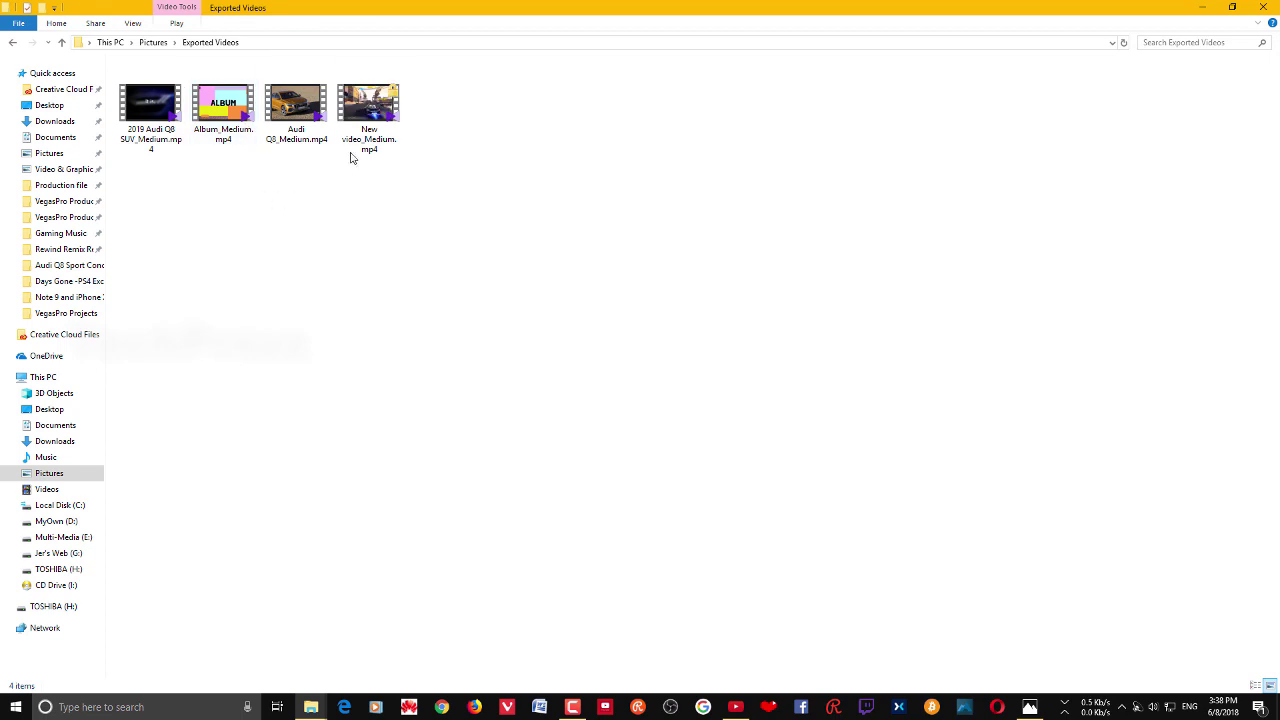
# Play Audi Q8_Medium.mp4 from the Exported Videos folder, watch it full screen, and close the player
pyautogui.click(306, 100)
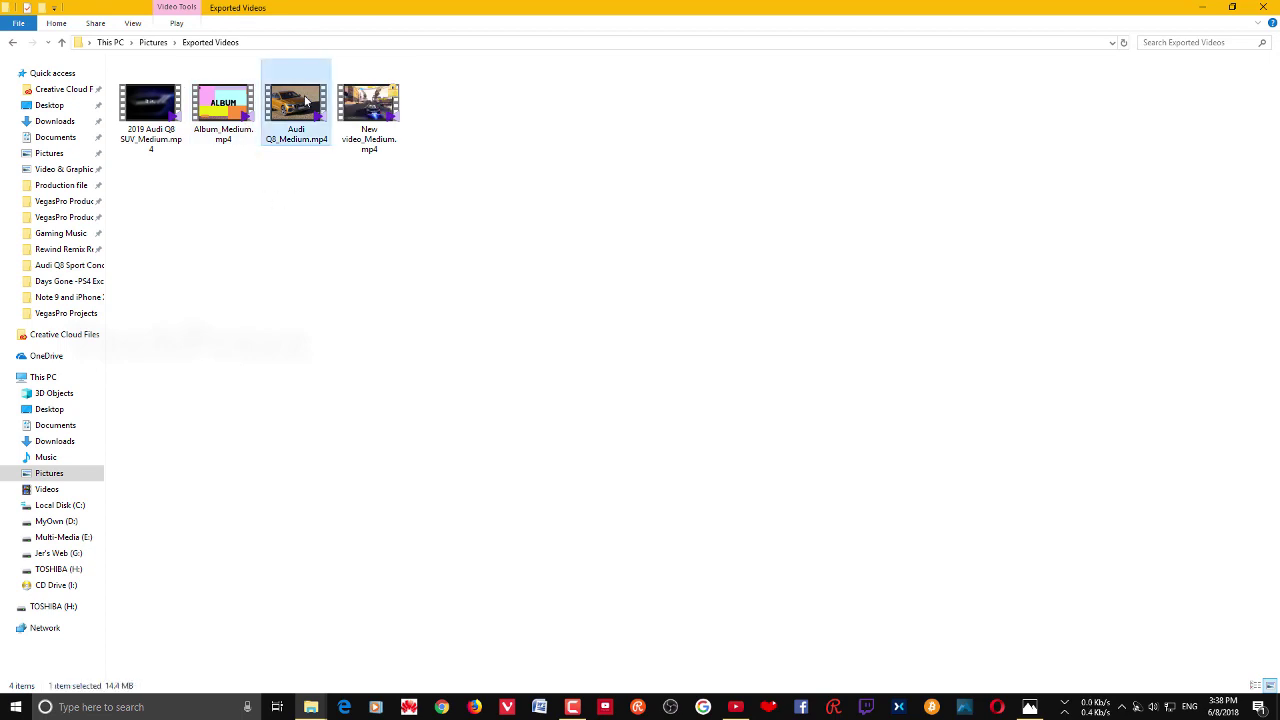
pyautogui.doubleClick(306, 100)
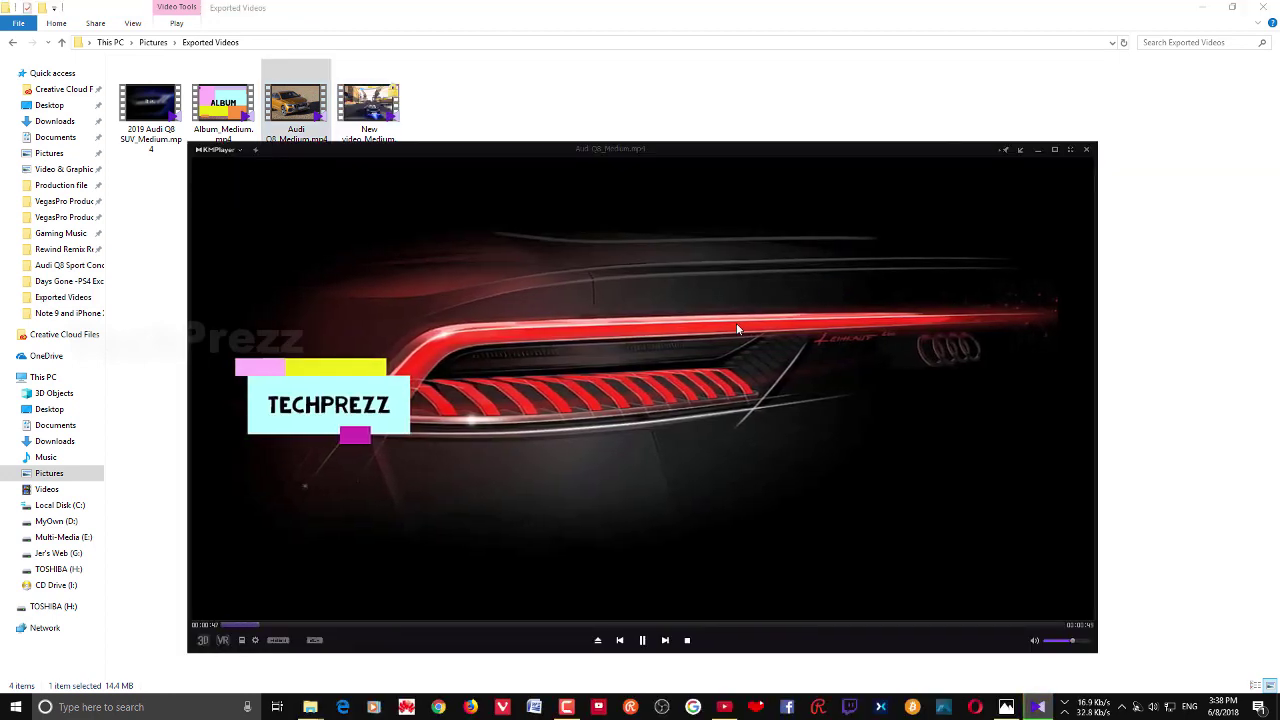
pyautogui.doubleClick(736, 323)
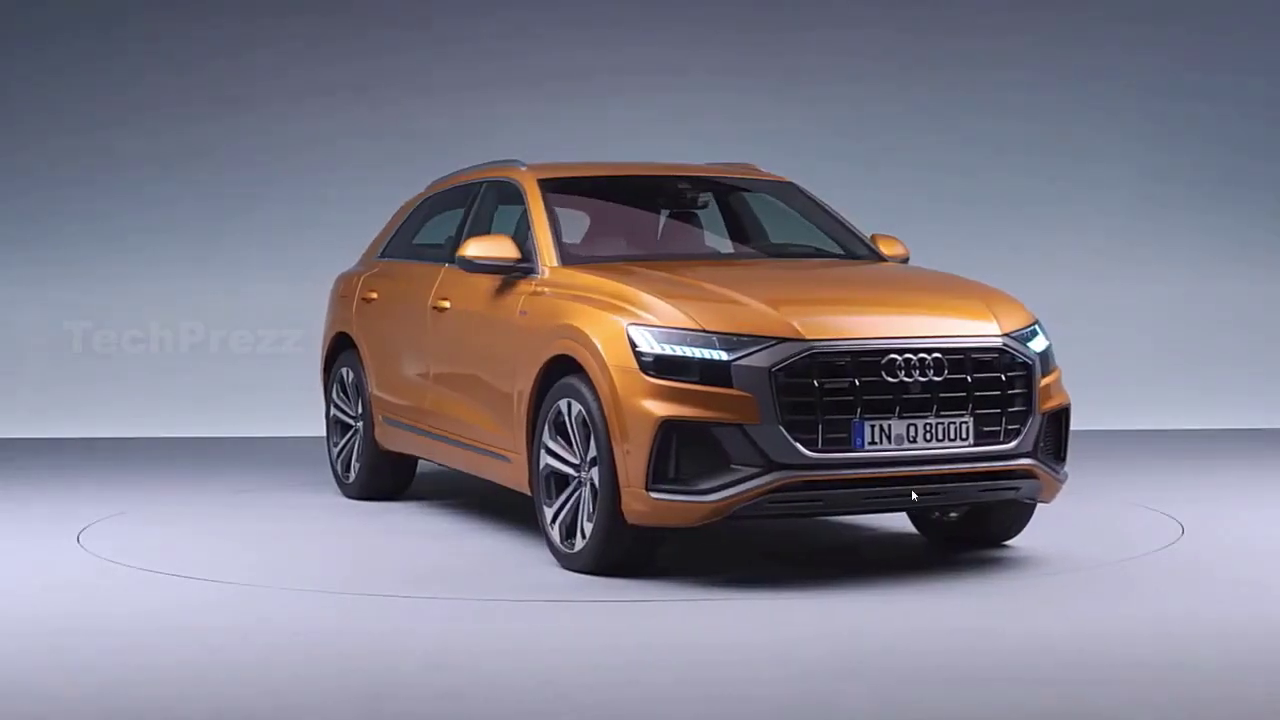
pyautogui.doubleClick(976, 491)
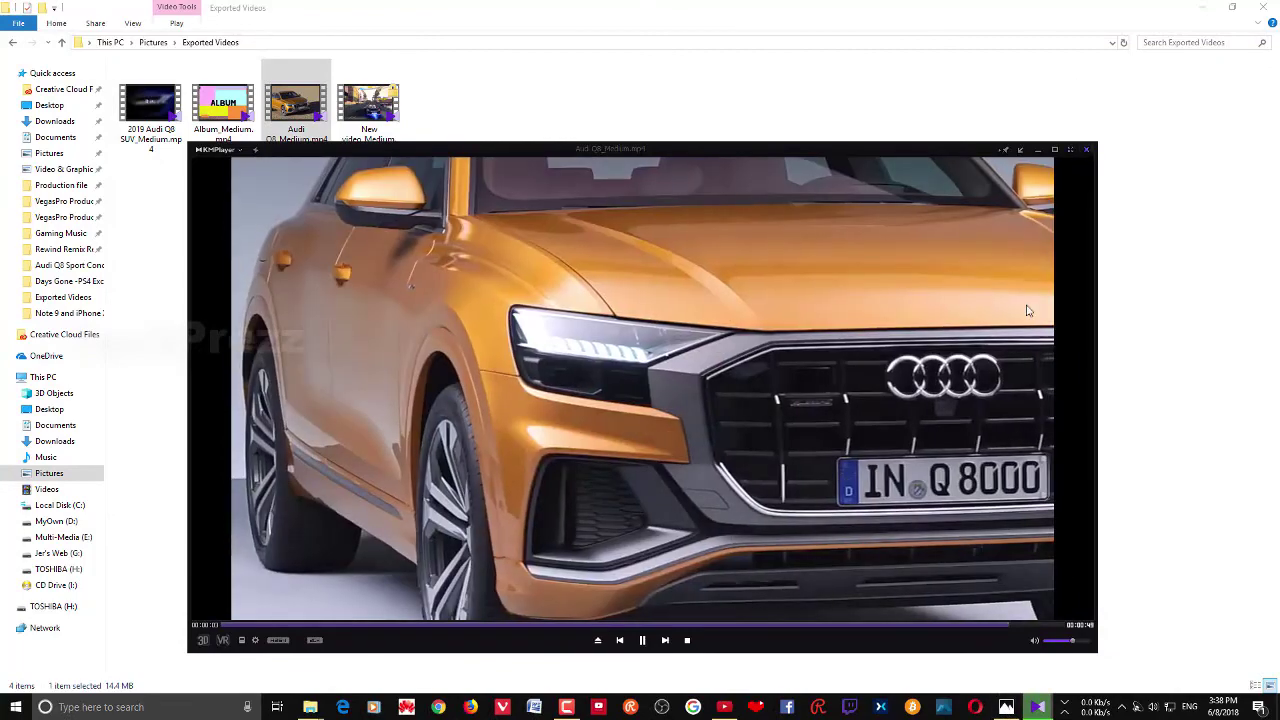
pyautogui.click(1087, 152)
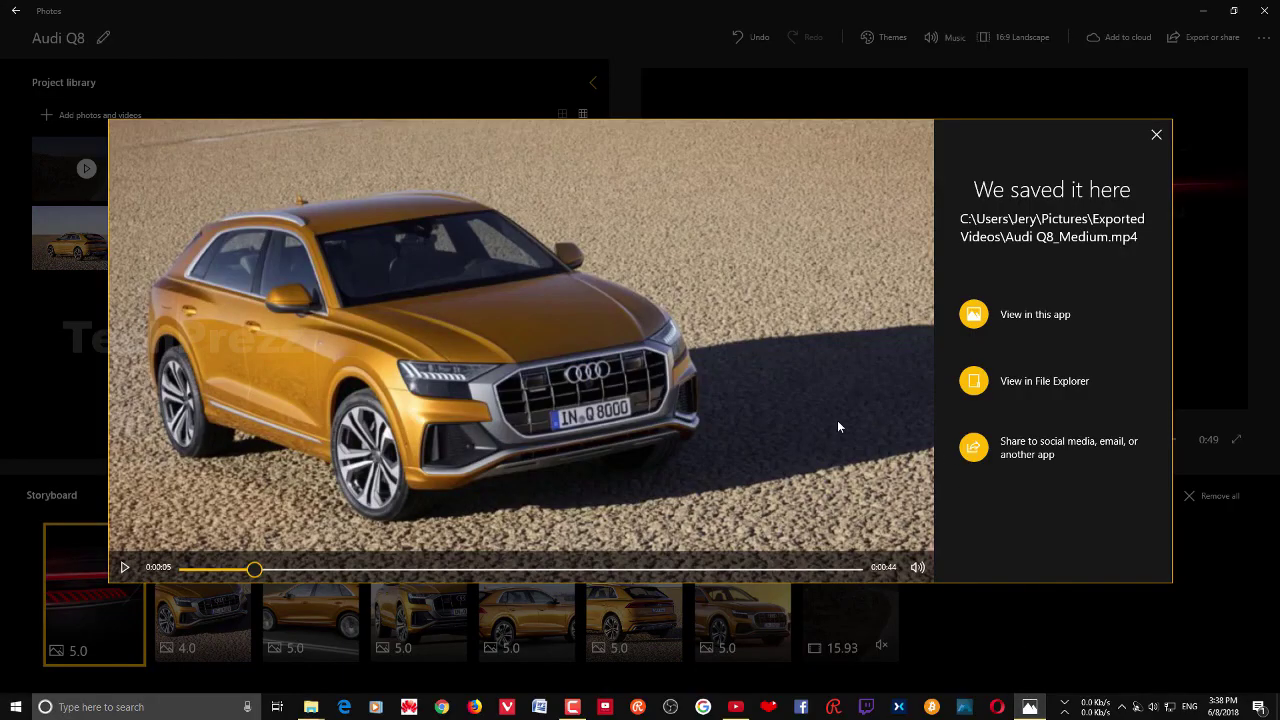
# Close the export summary and leave the Audi Q8 project for the photo collection
pyautogui.click(1156, 134)
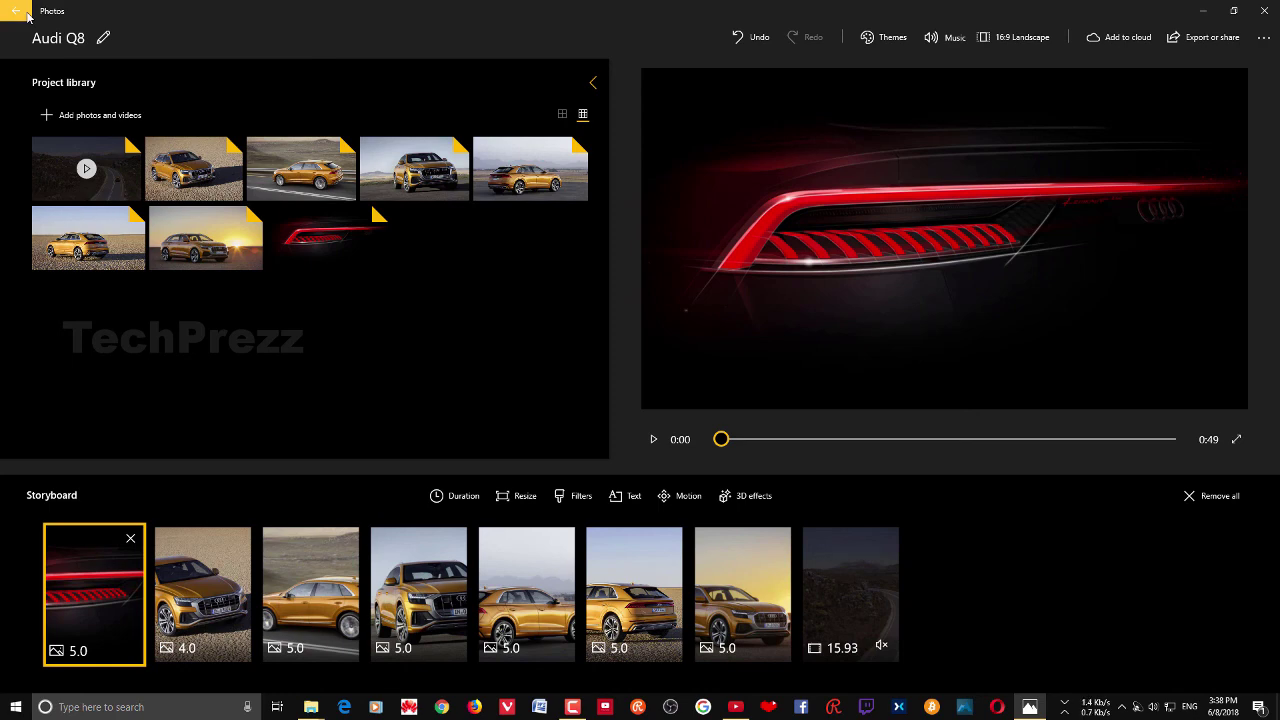
pyautogui.click(27, 14)
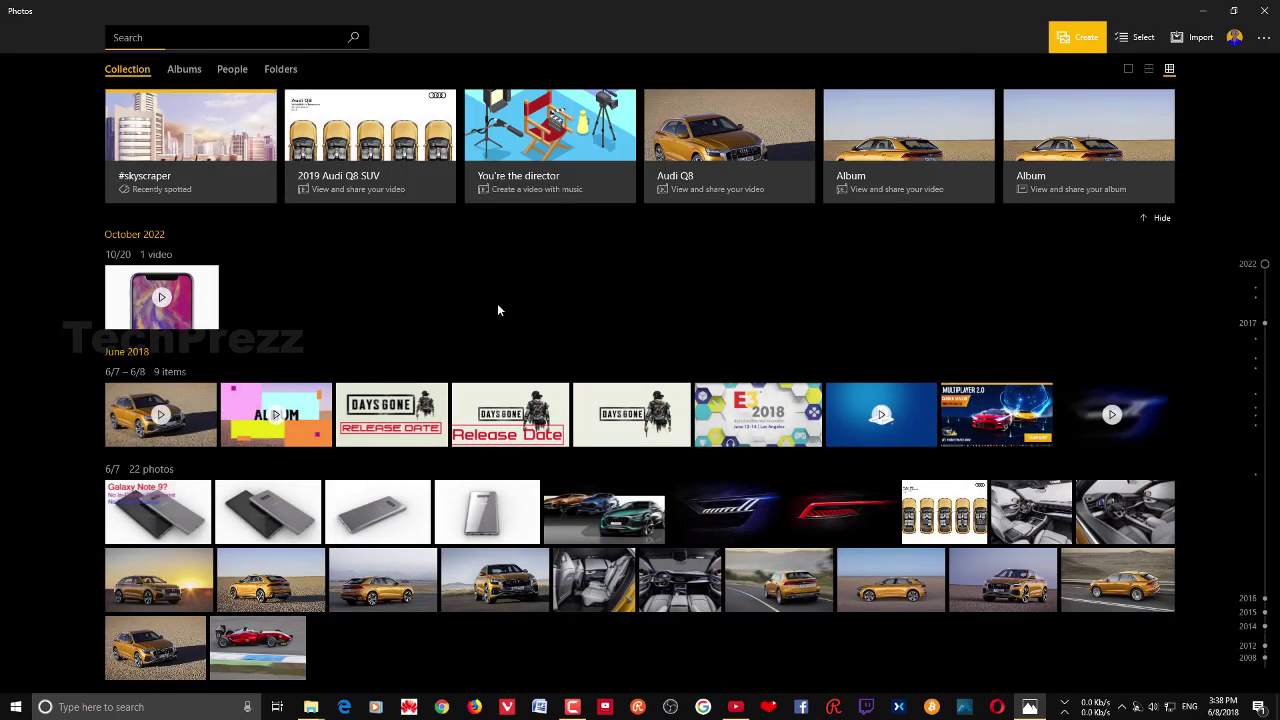